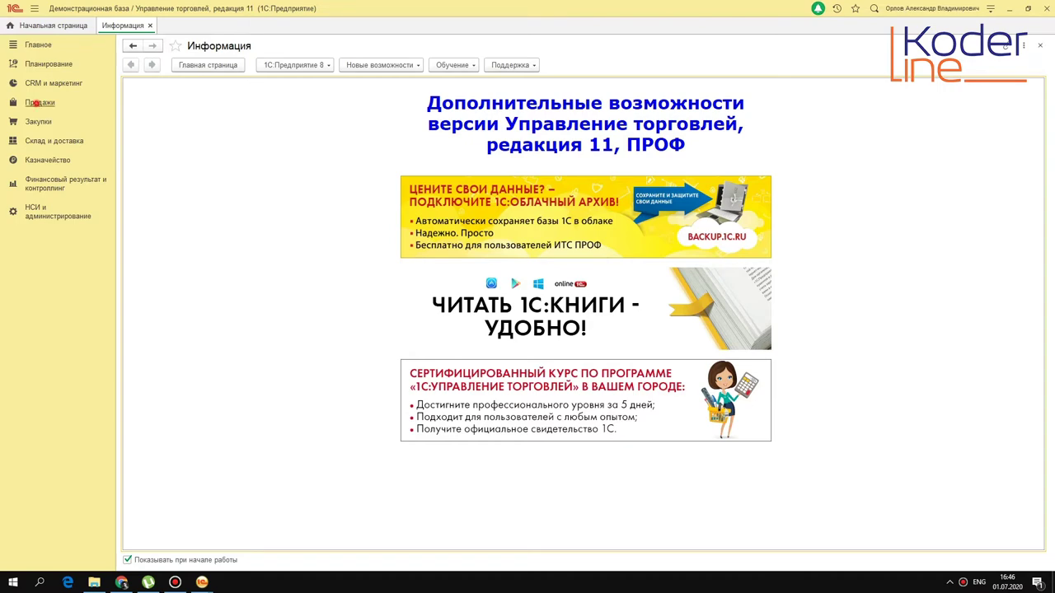
Open the Продажи section from the left section bar.
click(39, 102)
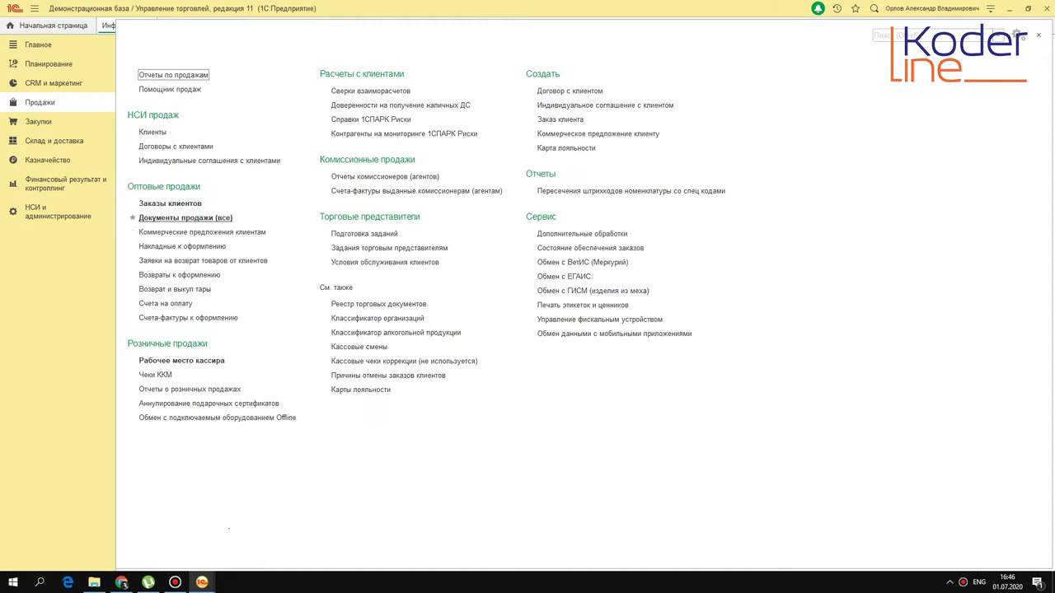
Open the Документы продажи (все) journal and preview the Создать operation types without creating one.
click(185, 218)
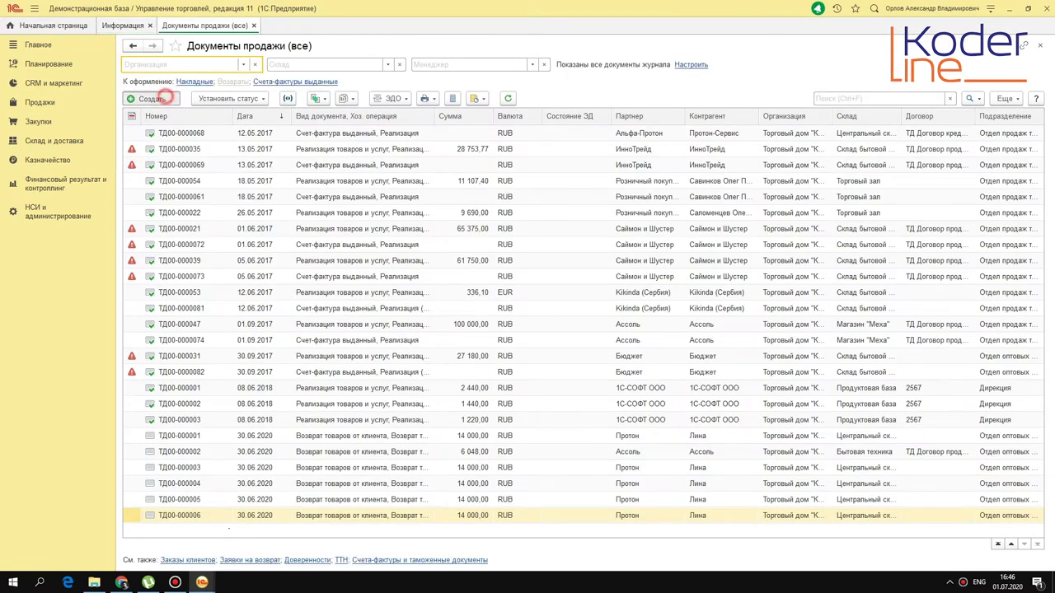
click(165, 97)
click(487, 261)
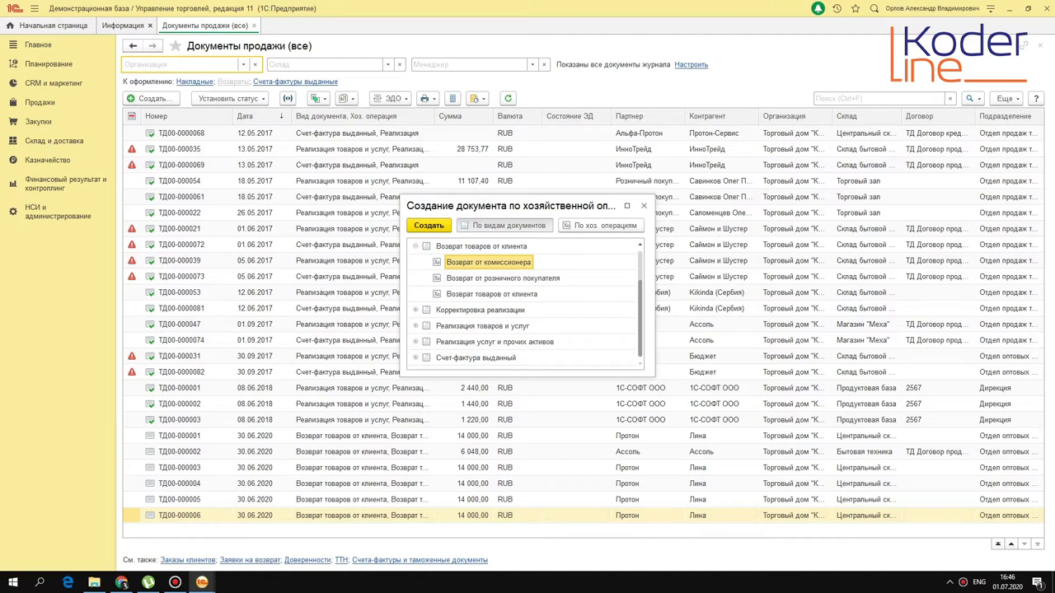
key(Escape)
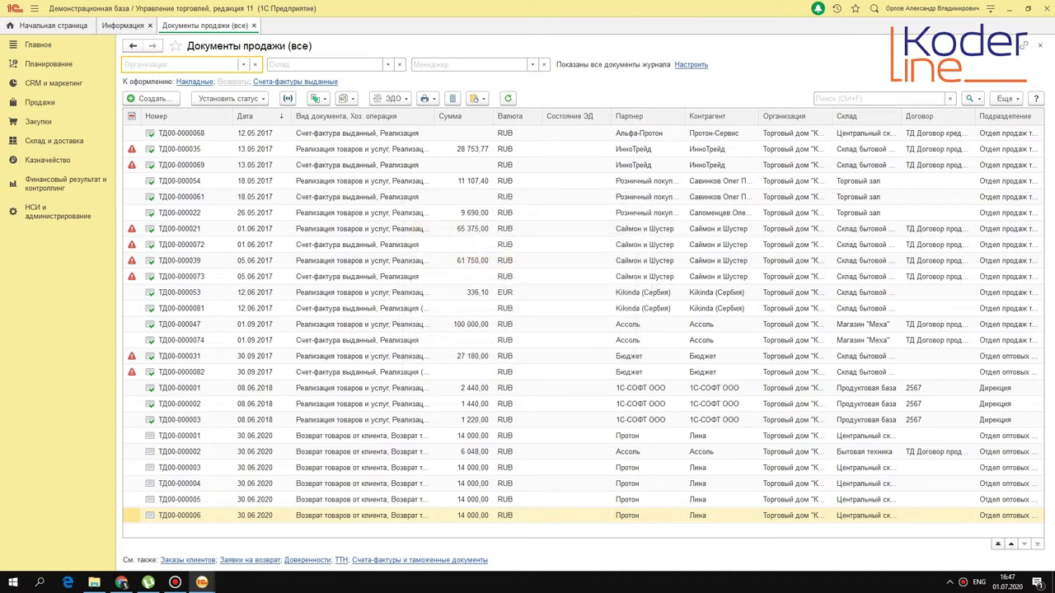
Widen the Вид документа column and create a Возврат товаров от клиента based on sale ТД00-000001.
click(348, 186)
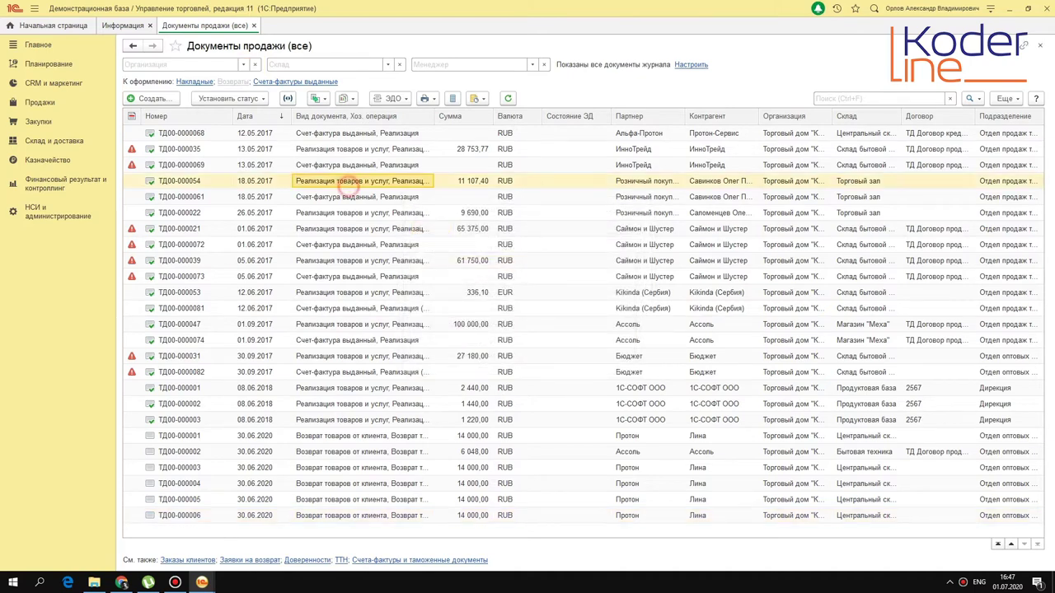
key(ctrl+Home)
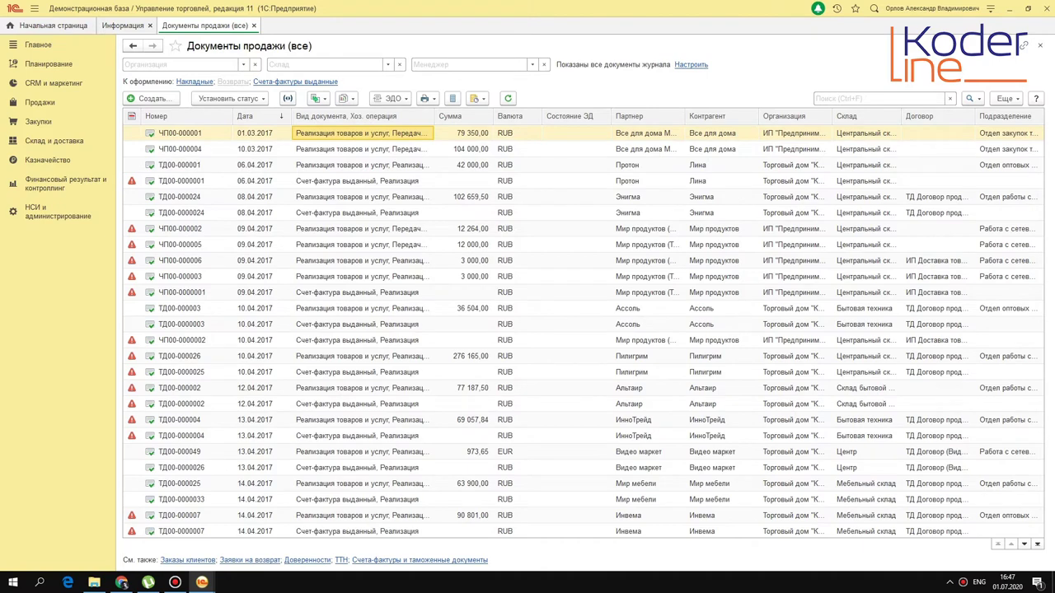
click(377, 168)
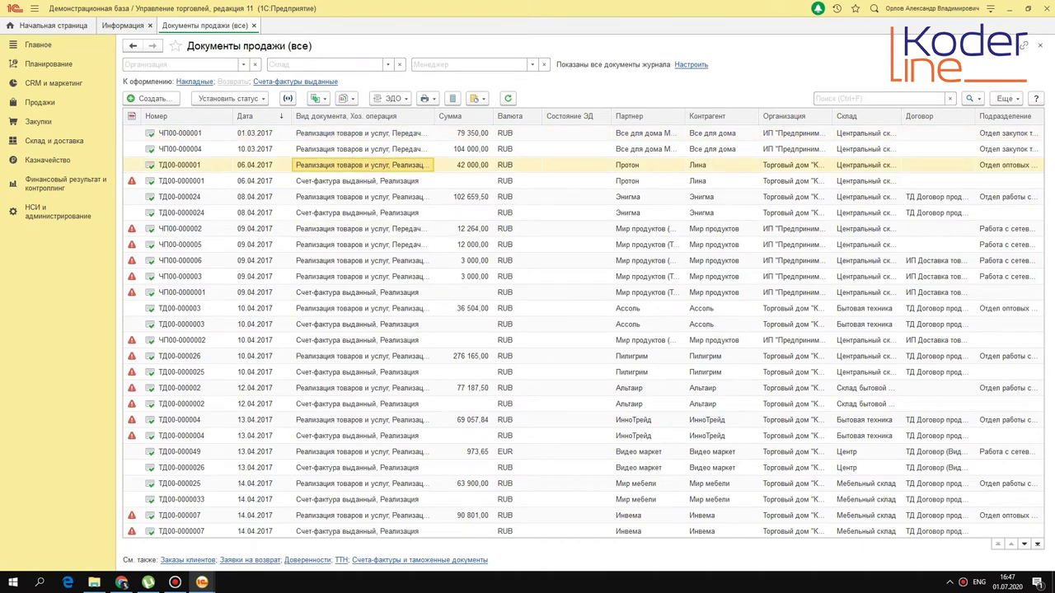
double_click(435, 115)
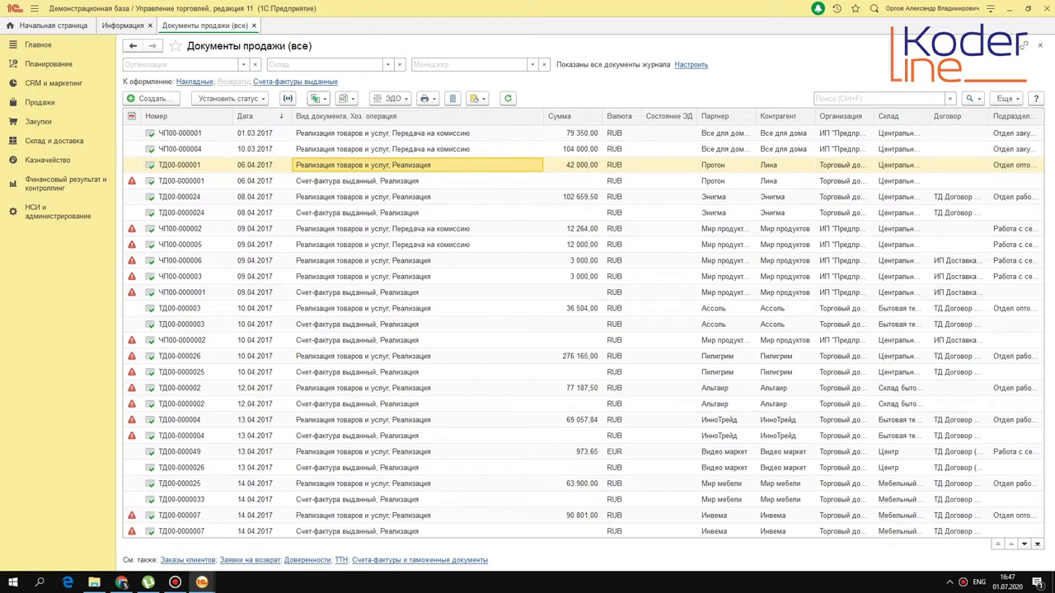
click(319, 98)
click(376, 130)
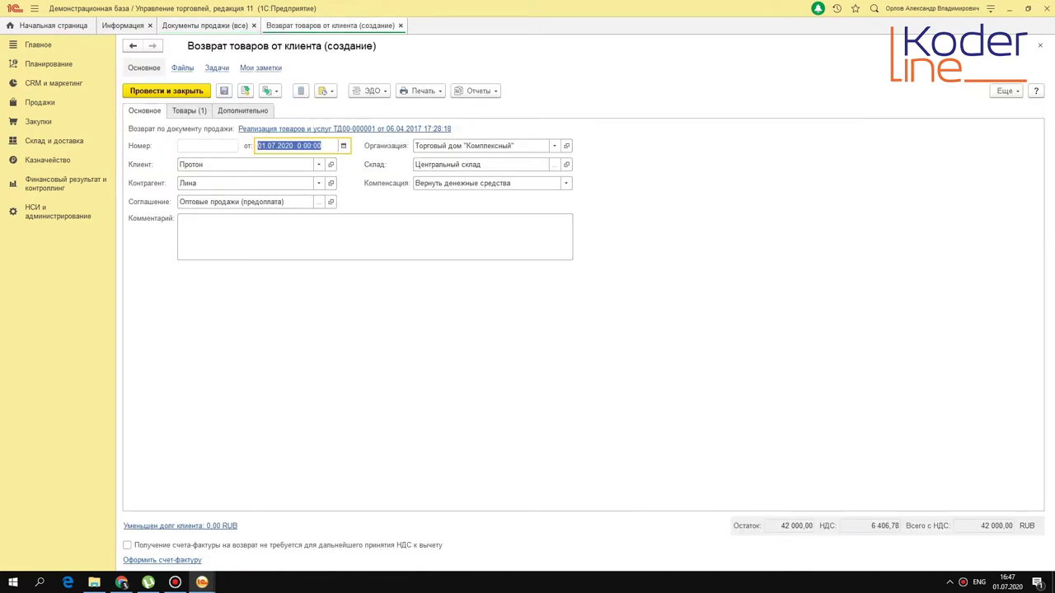
Review the trial return's client, goods and Компенсация choices, then close it without saving.
click(189, 164)
click(161, 186)
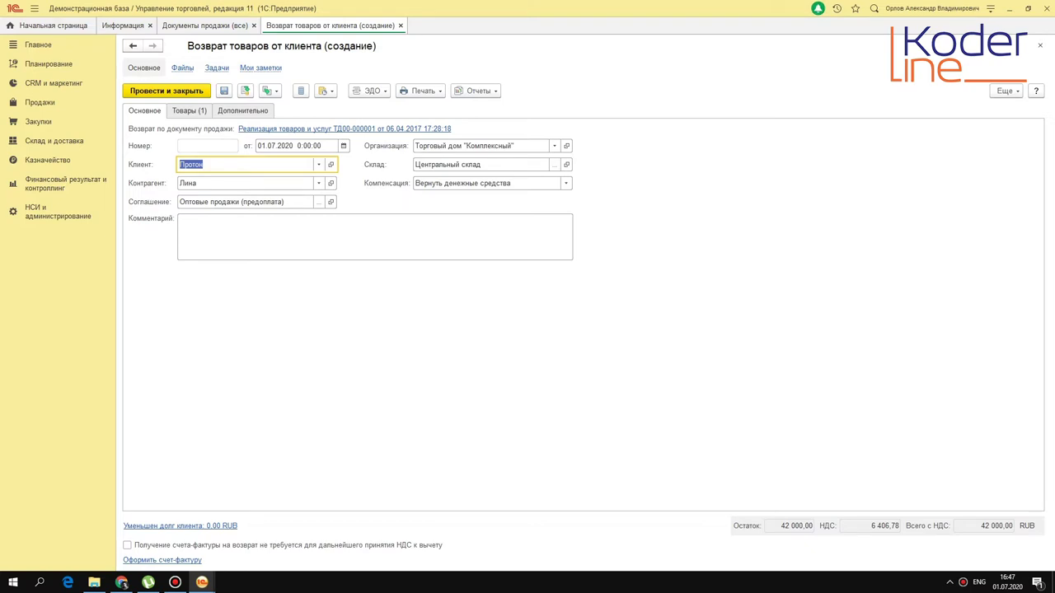
click(189, 110)
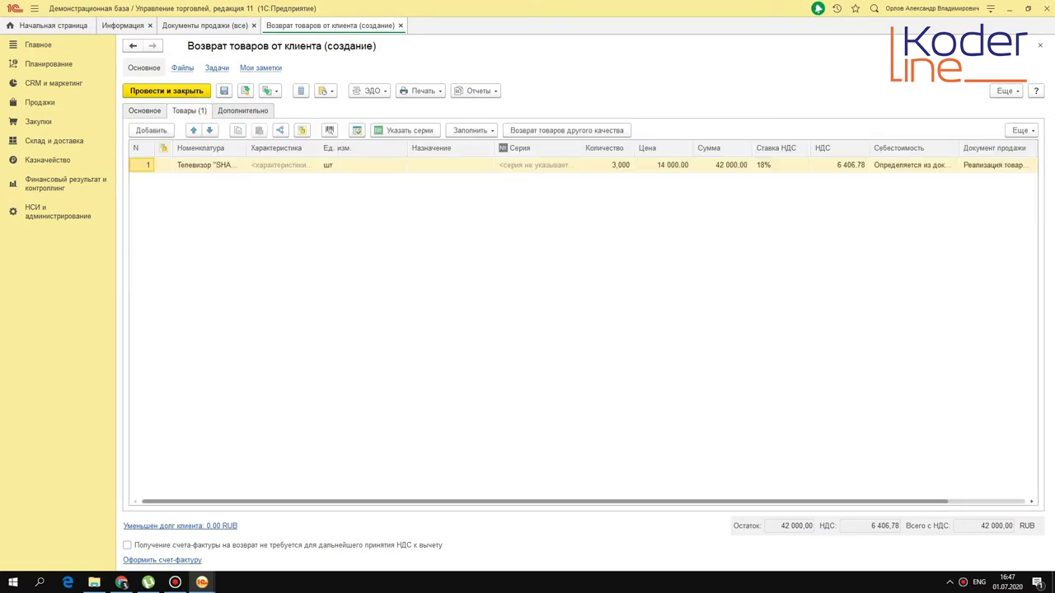
click(145, 110)
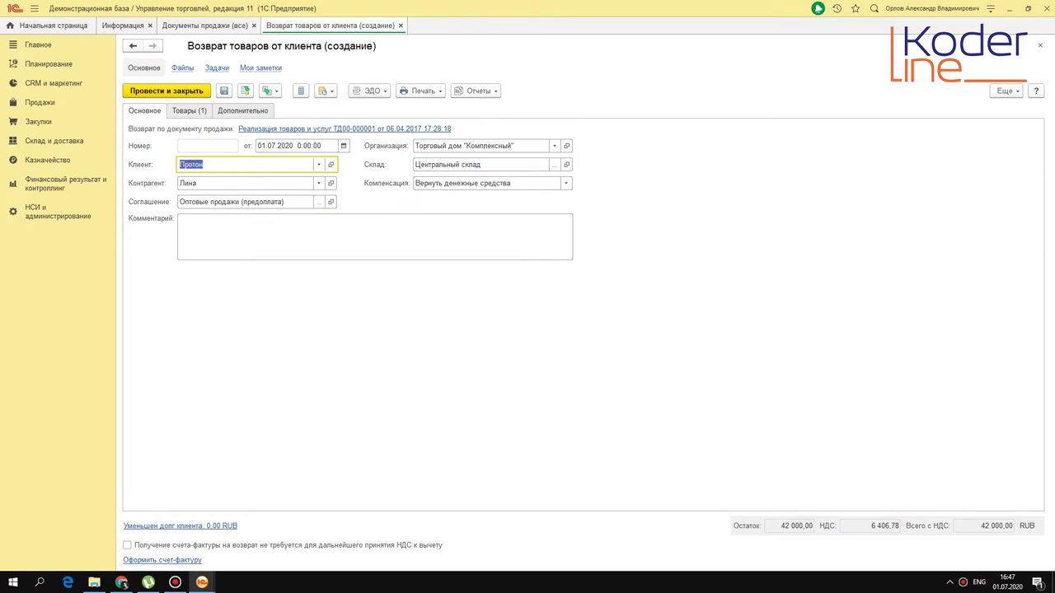
click(565, 183)
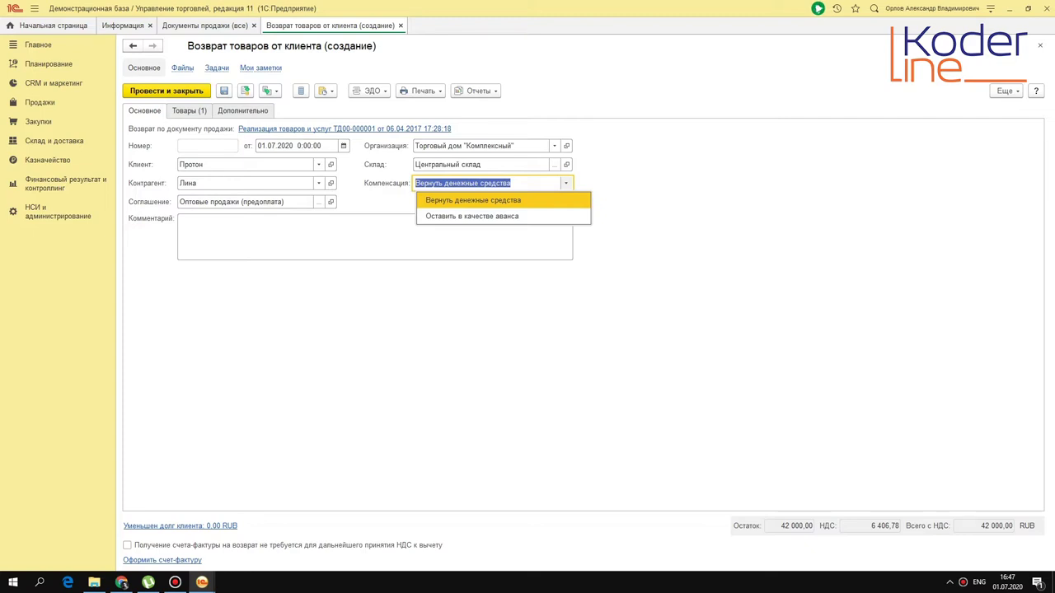
key(Down)
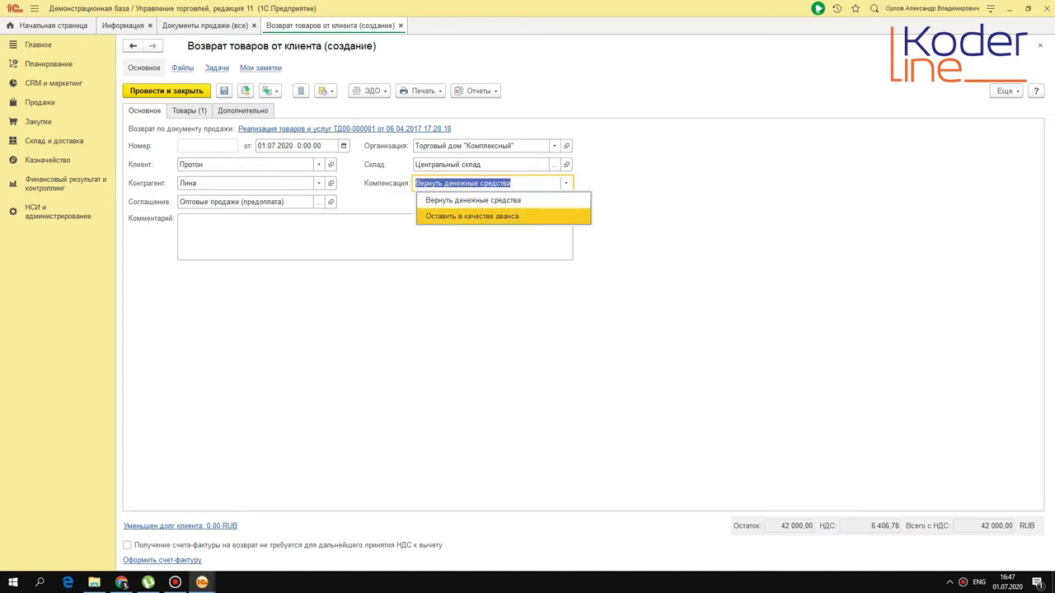
key(Escape)
key(Escape)
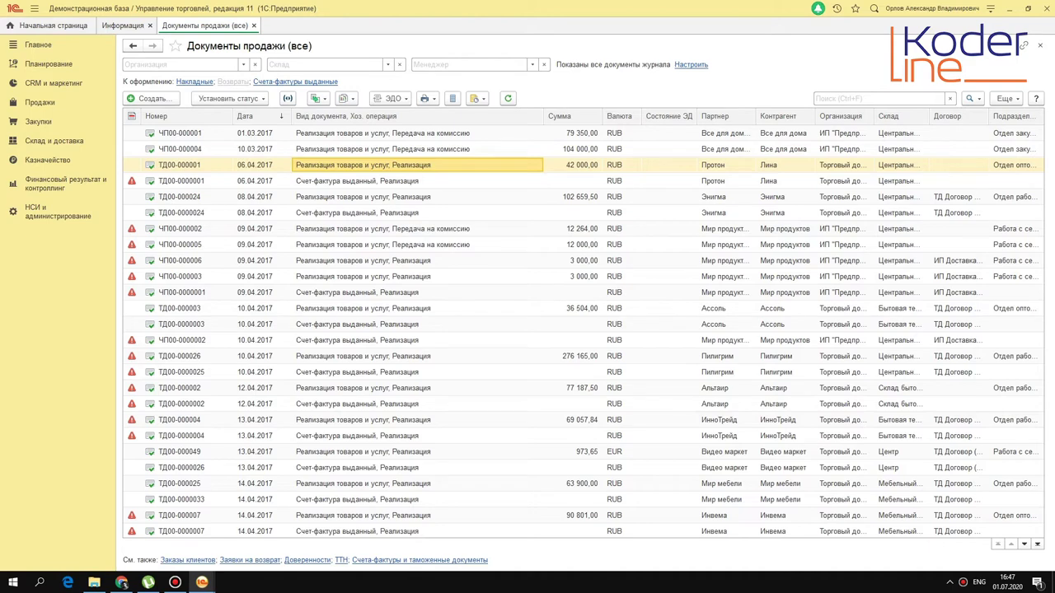
Try a customer return based on commission sale ЧП00-000004 and view the commission agent return option.
click(148, 98)
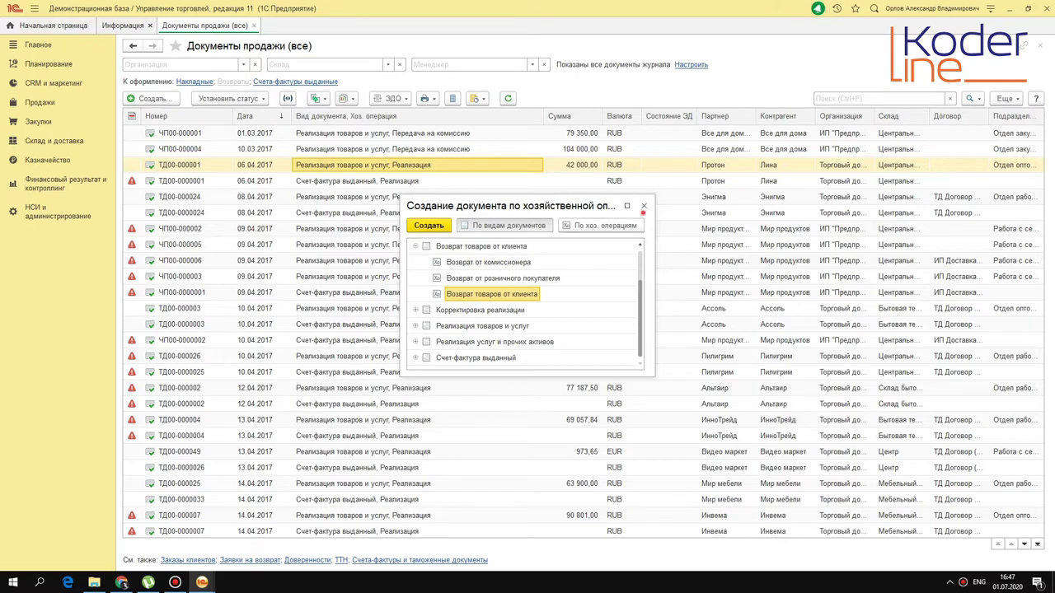
click(643, 205)
click(430, 152)
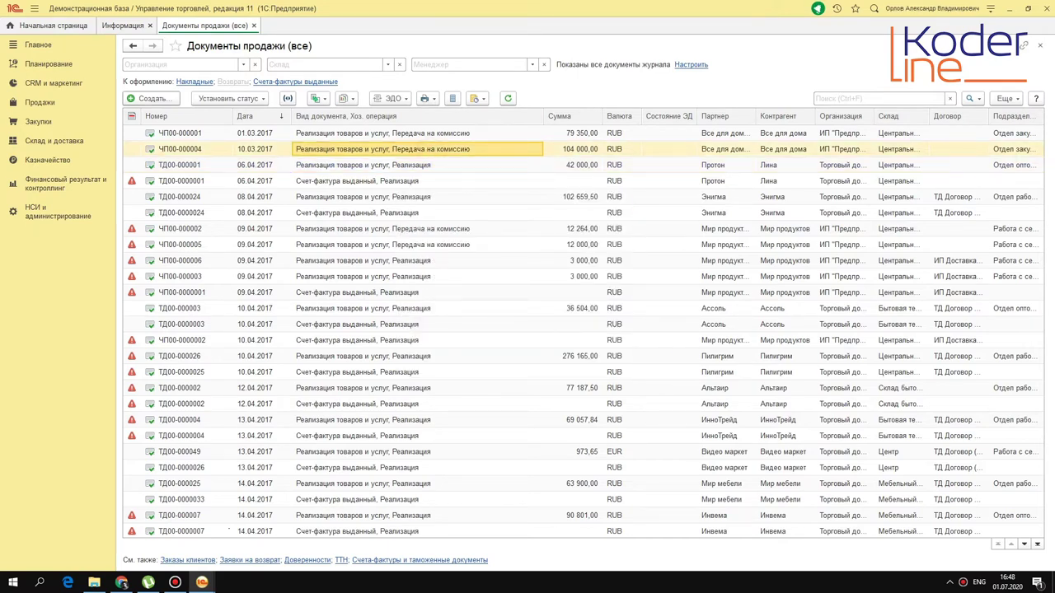
click(318, 98)
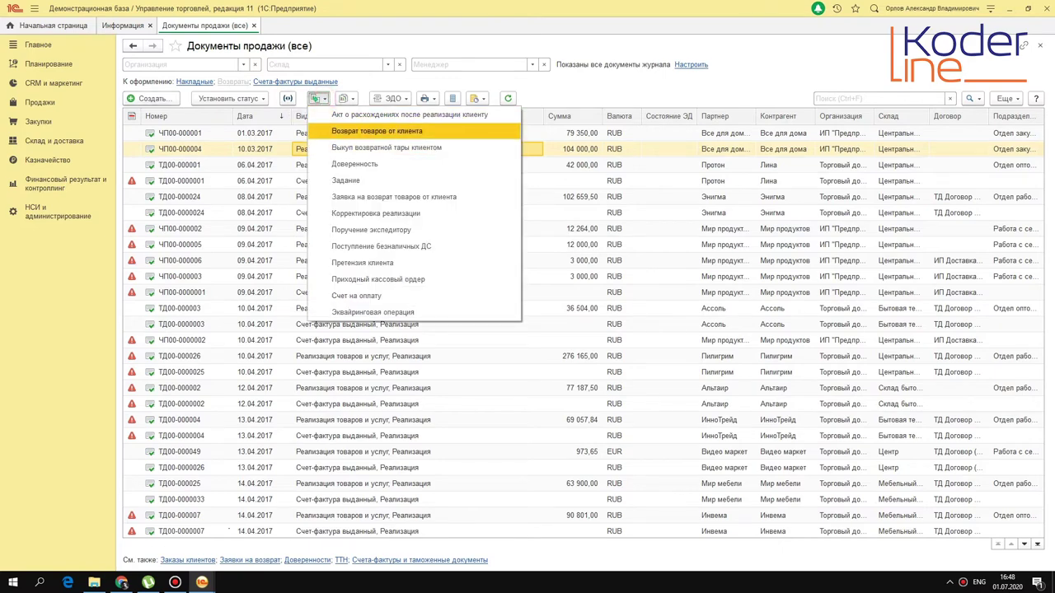
key(Return)
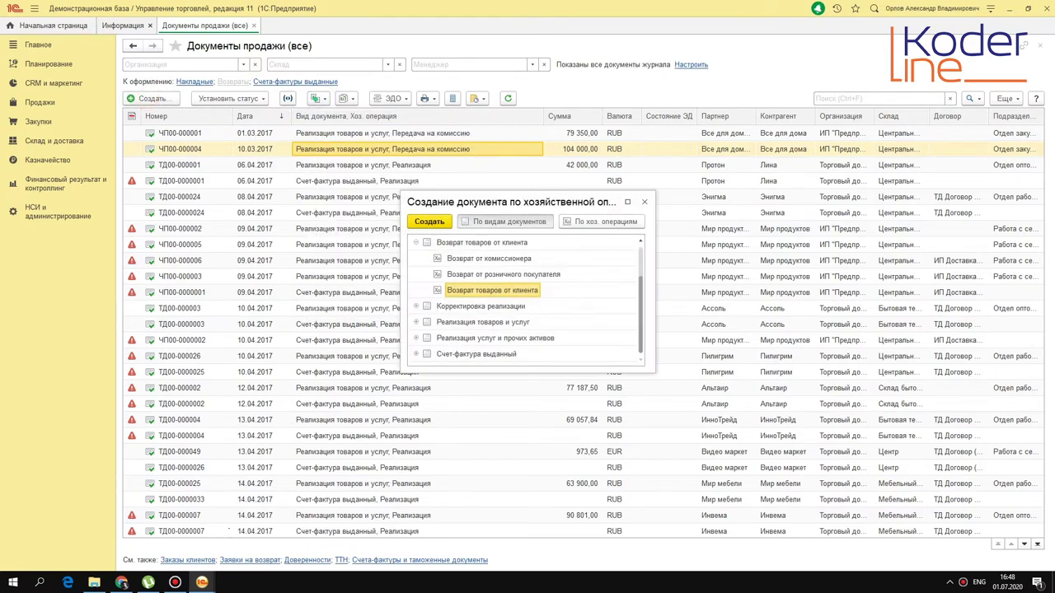
click(488, 258)
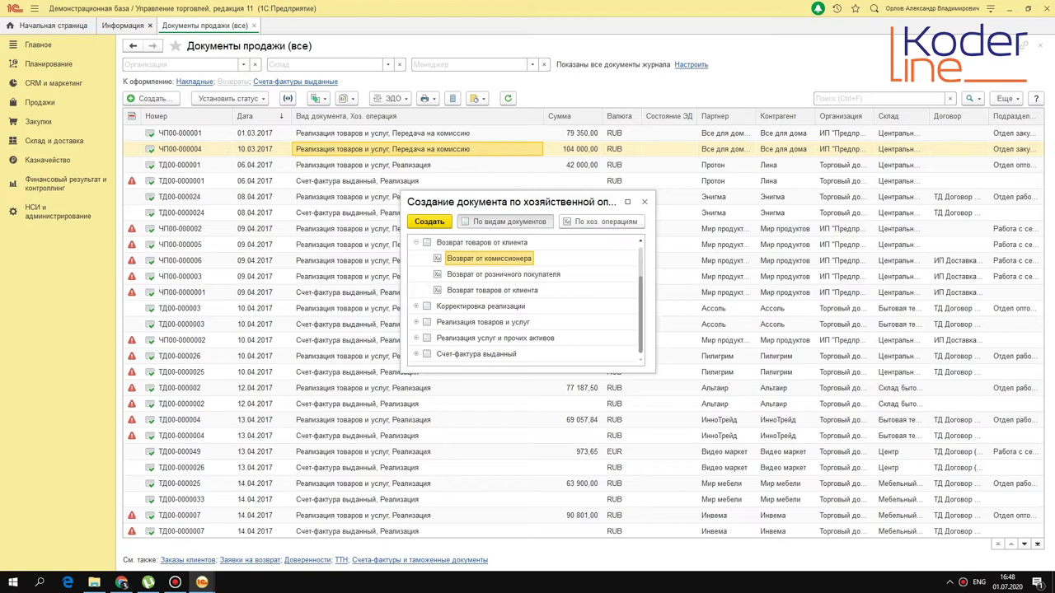
click(645, 202)
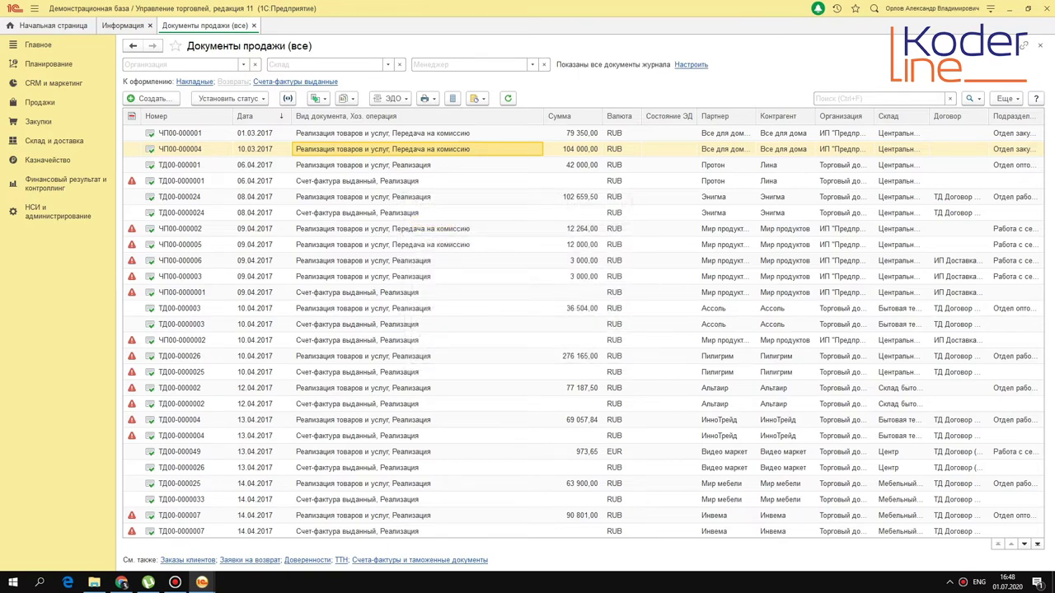
Compare the retail buyer return options in the Создать operation type dialog.
click(153, 98)
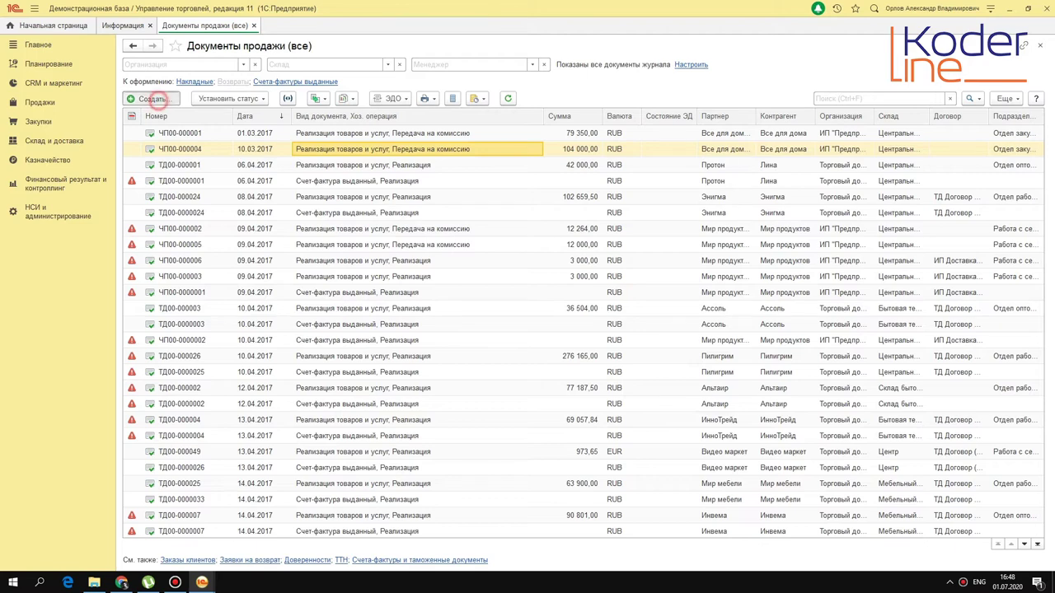
click(472, 275)
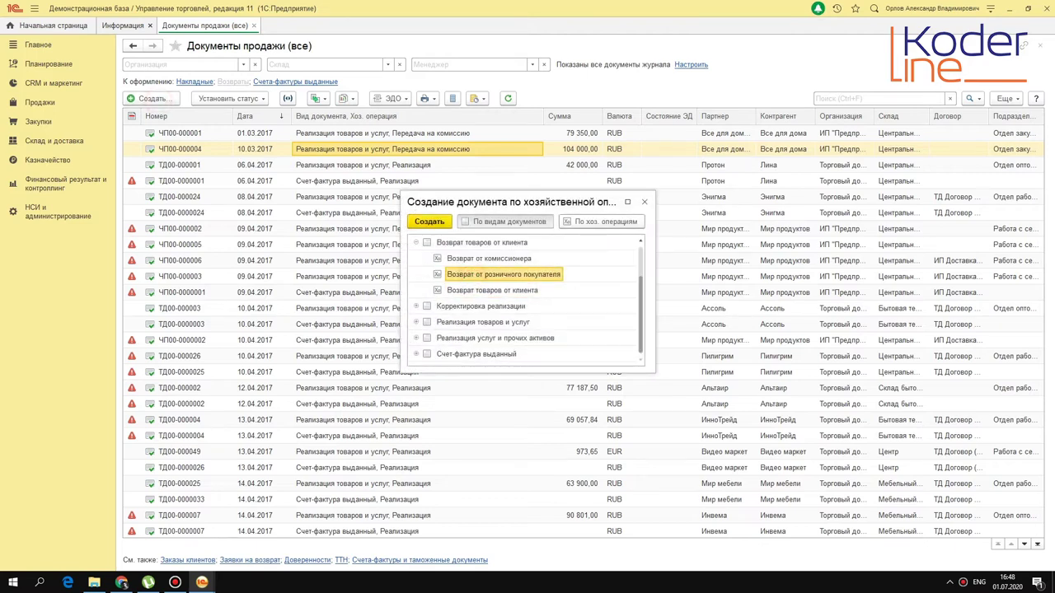
click(645, 202)
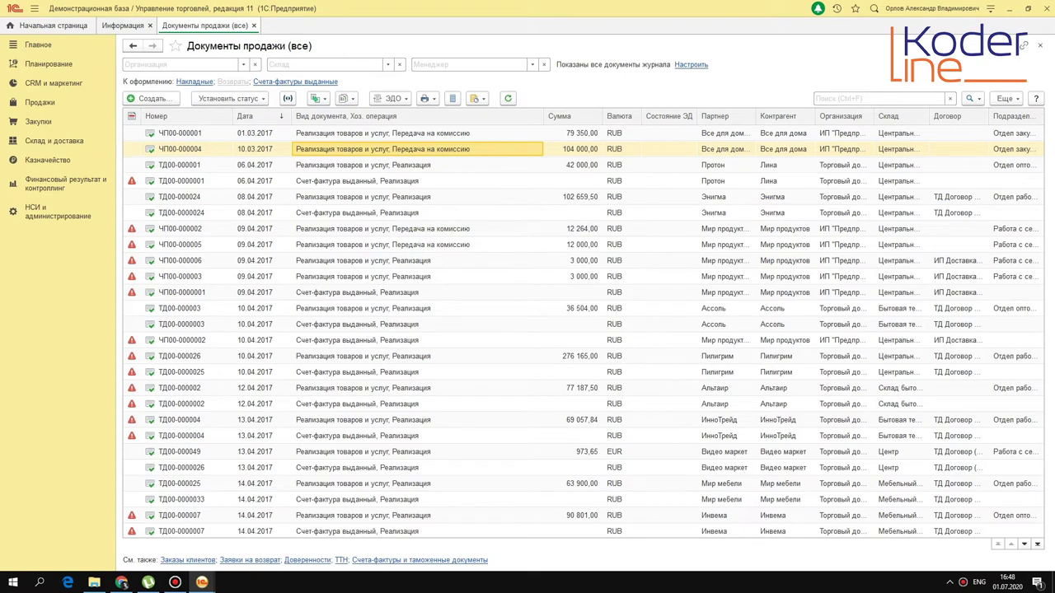
click(153, 98)
click(478, 243)
click(475, 276)
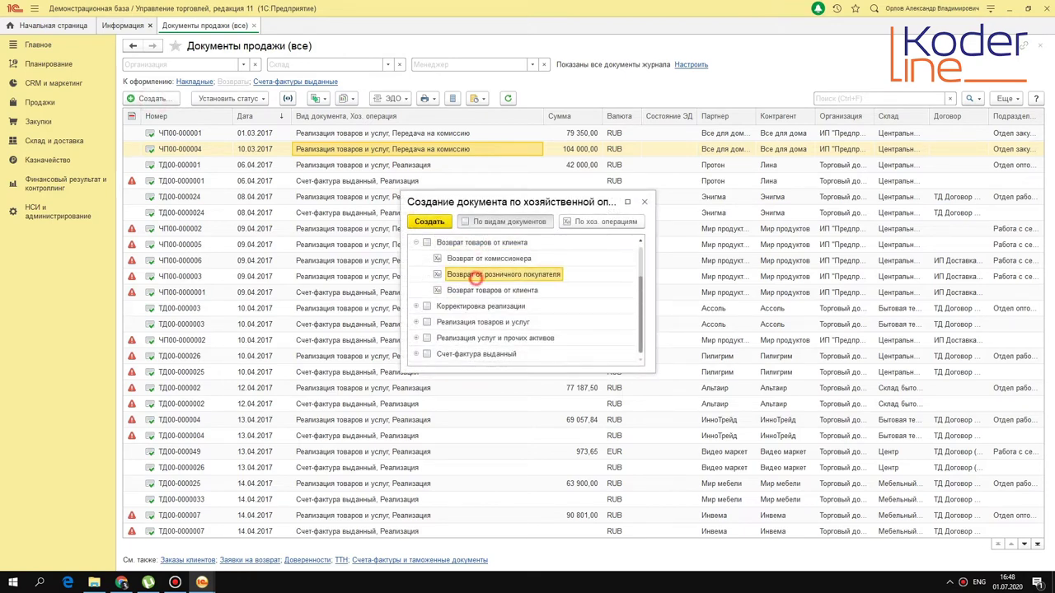
click(645, 202)
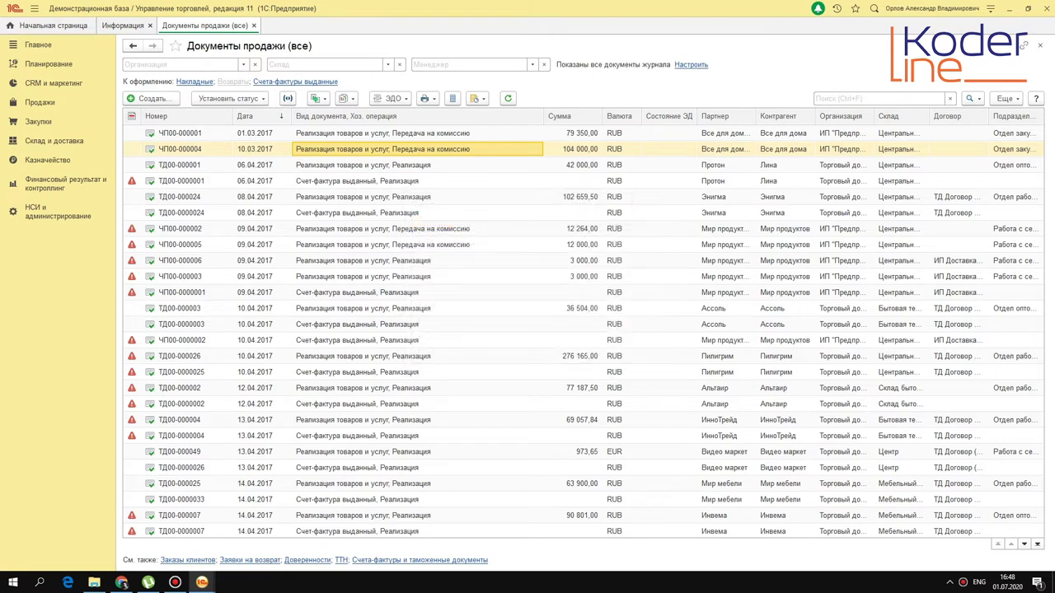
Create a Возврат товаров от клиента based on sale ТД00-000001 of 06.04.2017.
click(408, 165)
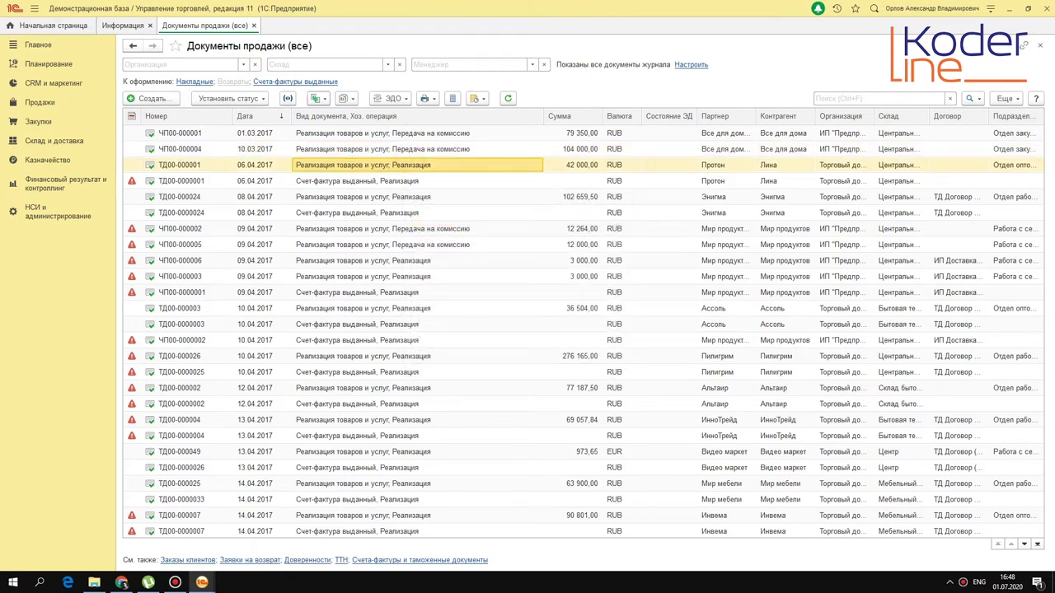
click(316, 98)
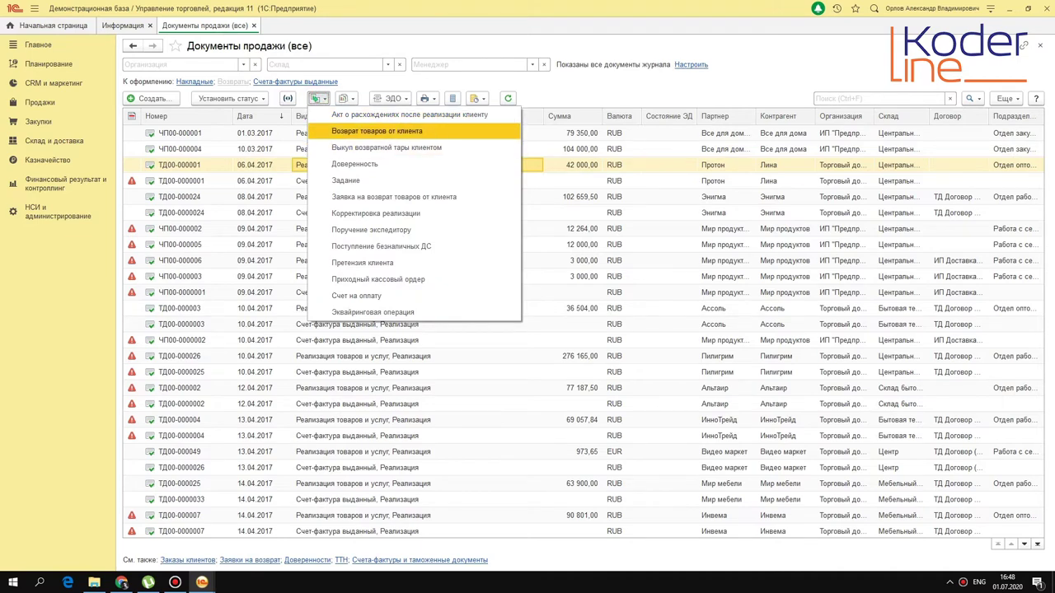
click(360, 132)
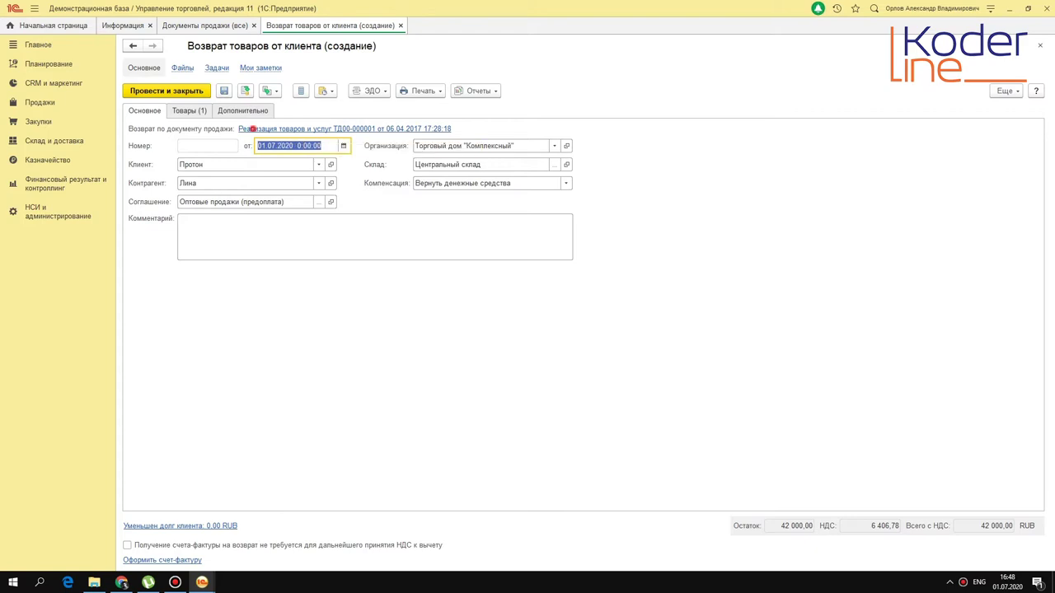
Open source sale ТД00-000001 and confirm its operation stays a plain sale.
click(252, 128)
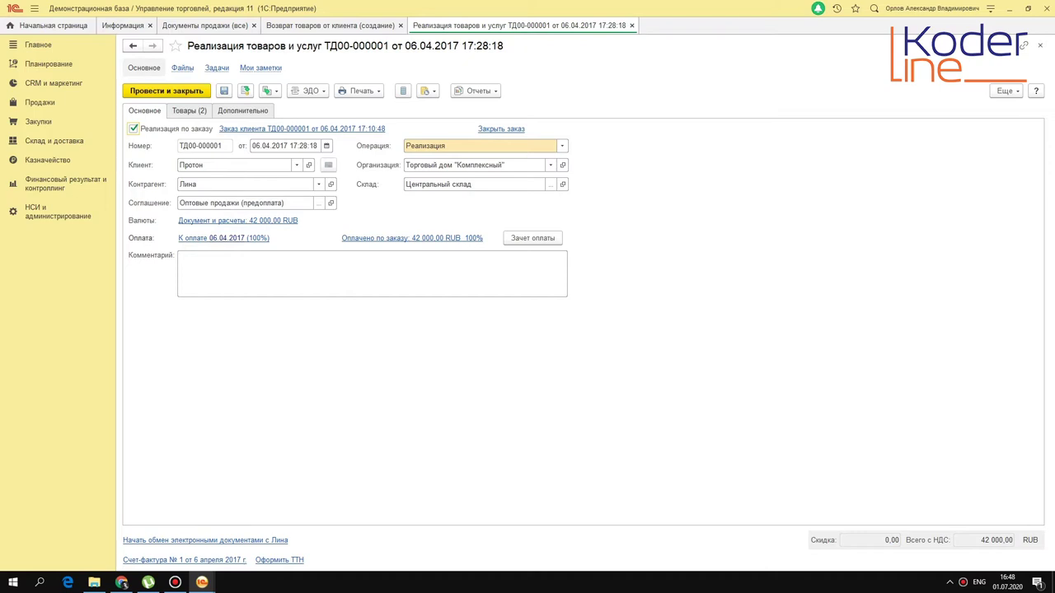
key(F4)
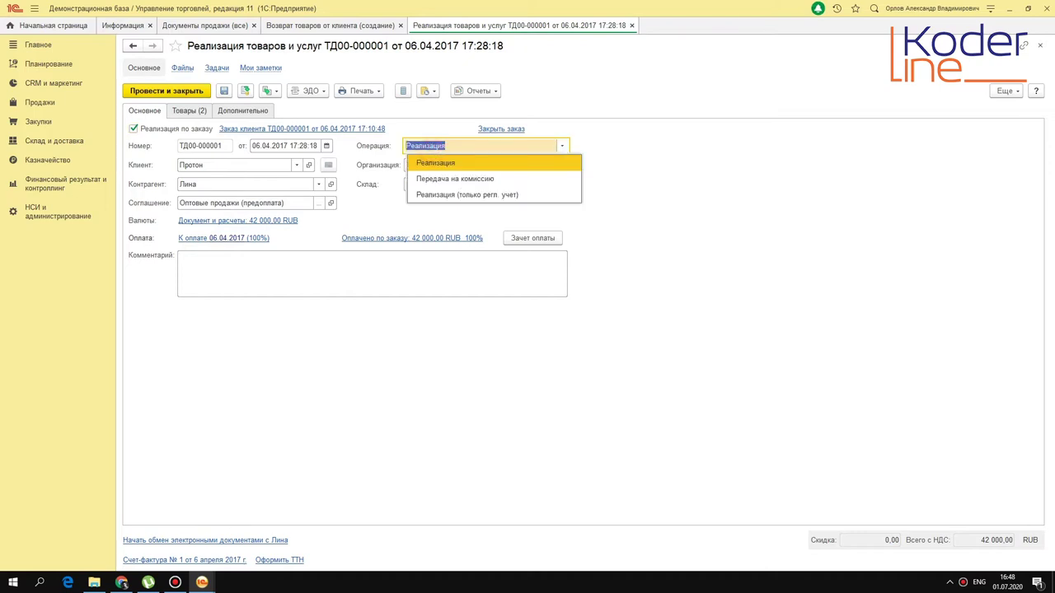
key(Down)
key(Up)
key(Return)
Review the sale's Товары lines with a widened product column, then close the sale.
click(181, 110)
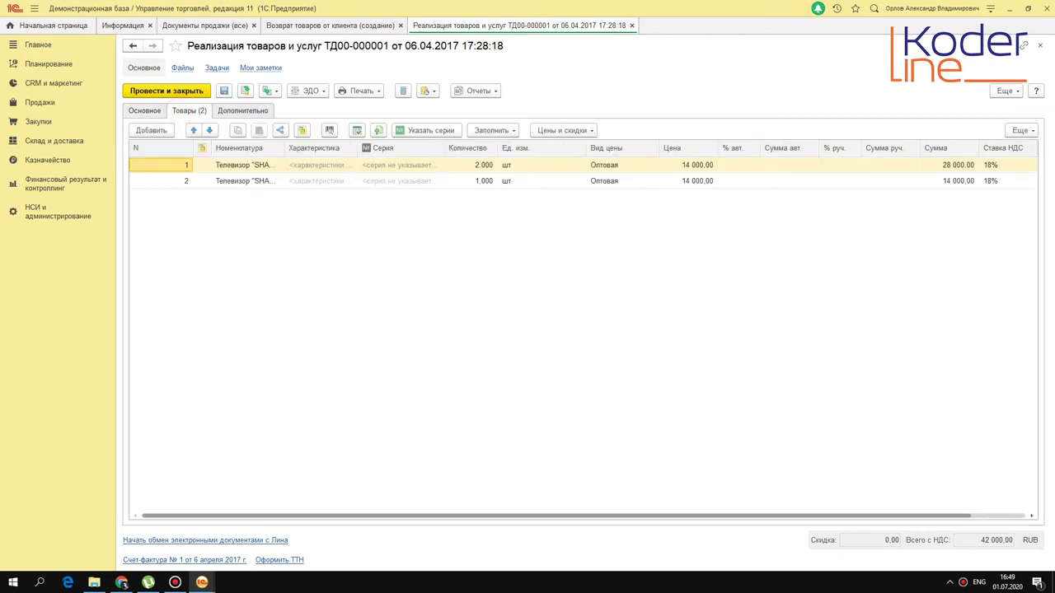
drag(285, 147, 372, 148)
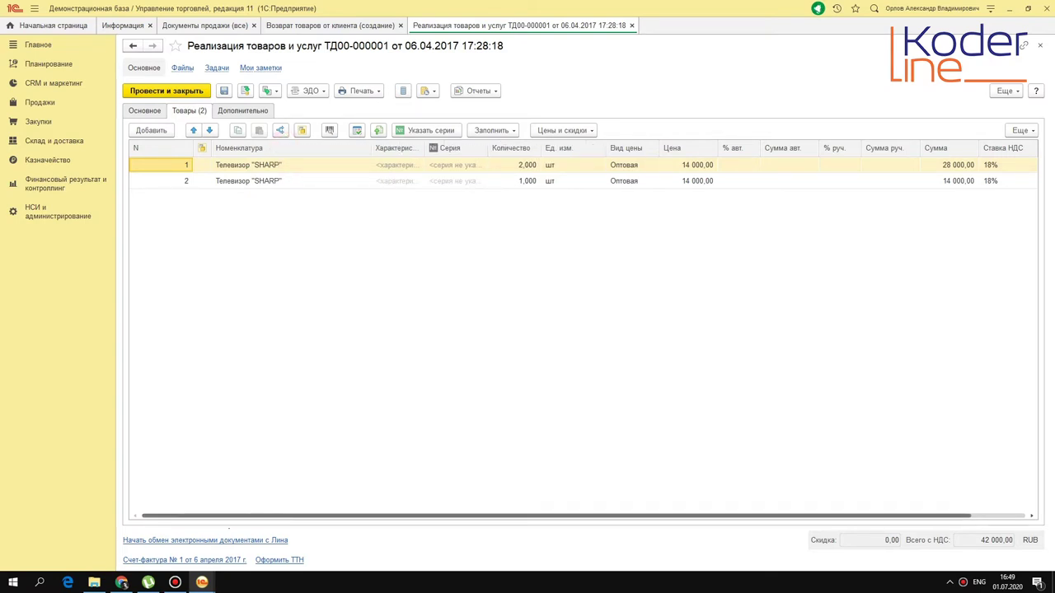
mouse_move(312, 516)
mouse_down()
mouse_move(365, 515)
mouse_move(311, 516)
mouse_up()
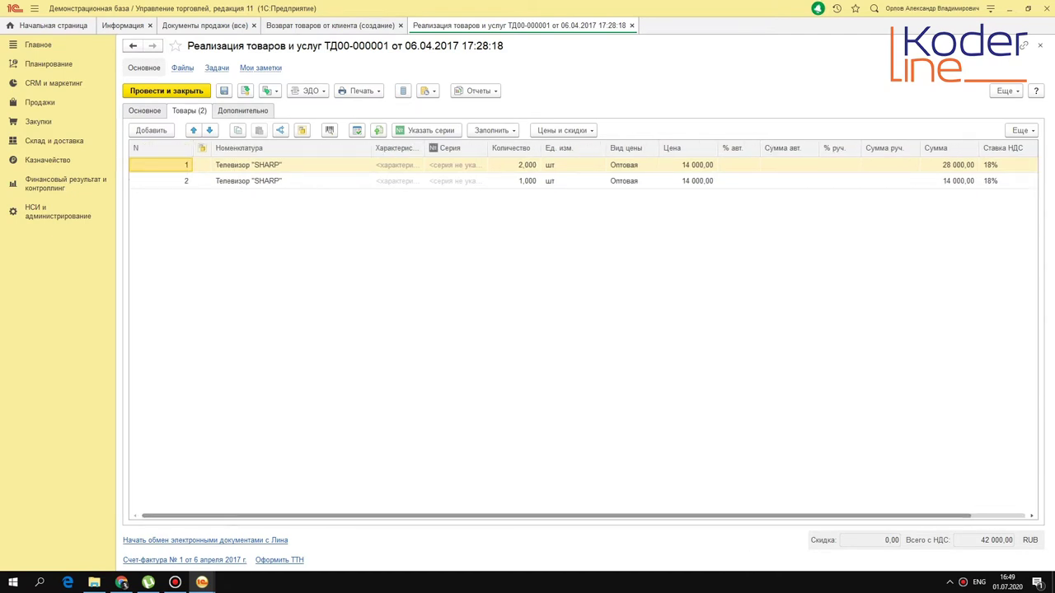
click(631, 26)
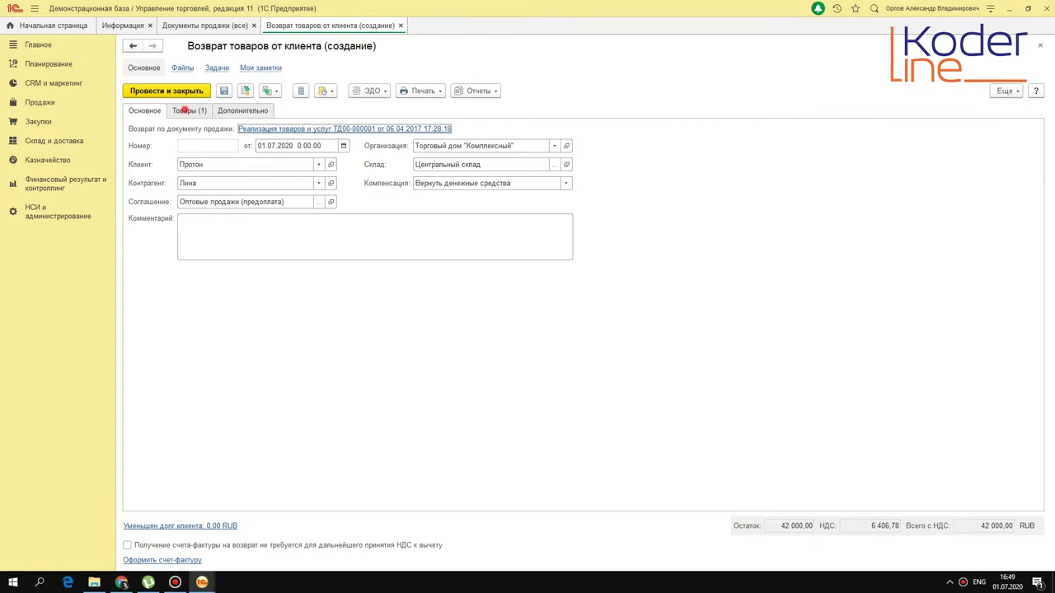
Set the returned Телевизор SHARP quantity to 1, totalling 14 000,00, and open its Себестоимость settings.
click(188, 110)
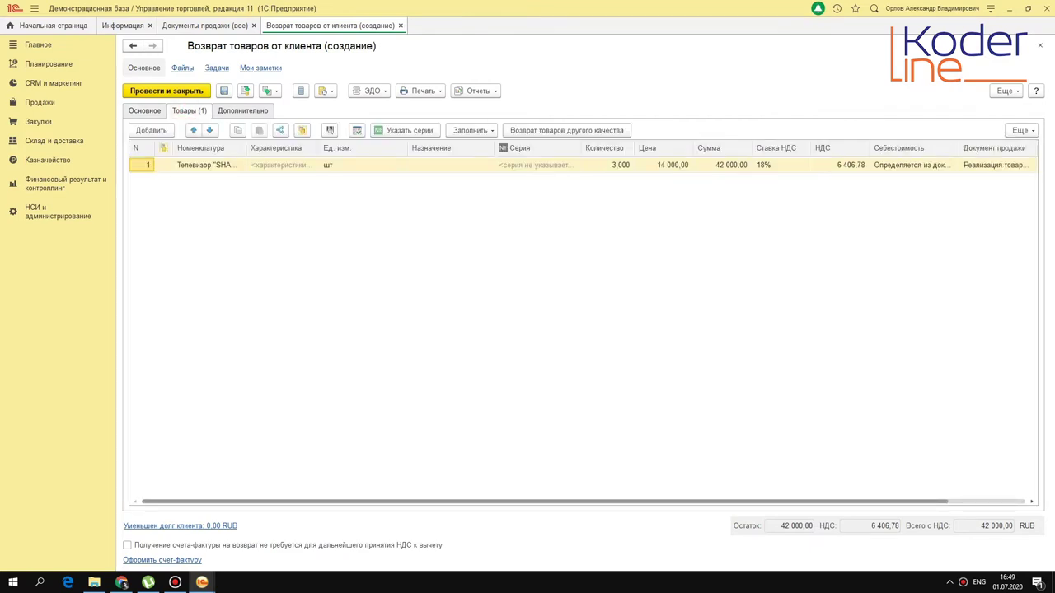
drag(247, 148, 321, 148)
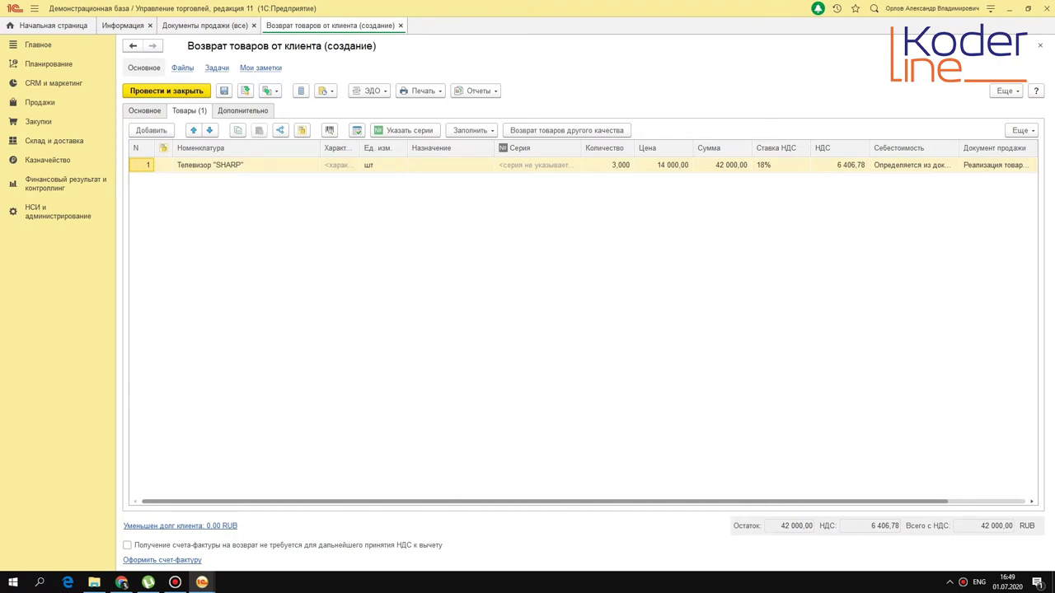
click(614, 163)
click(614, 162)
text(1)
key(Return)
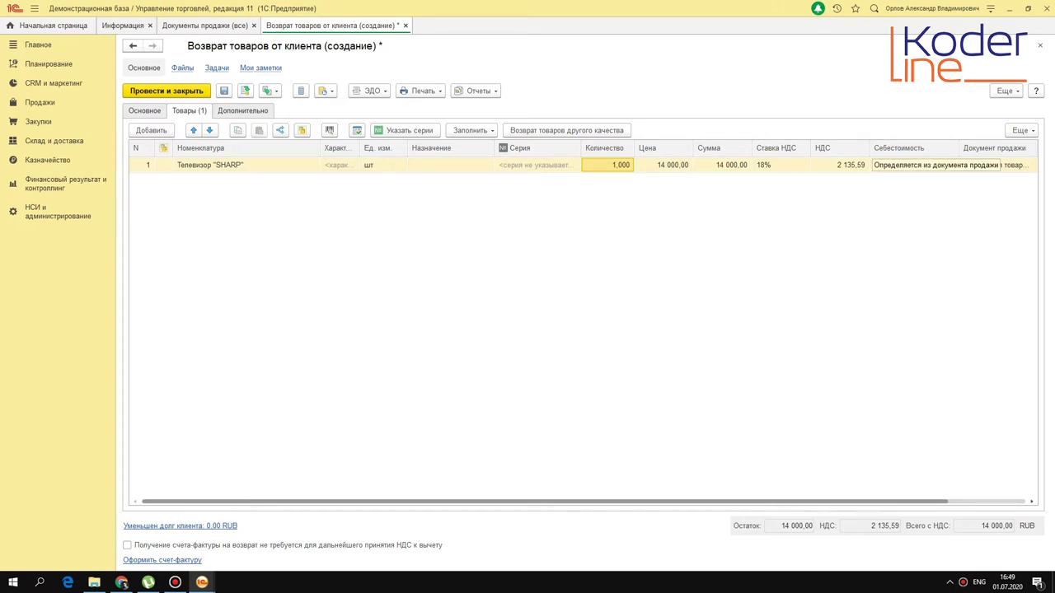
double_click(918, 167)
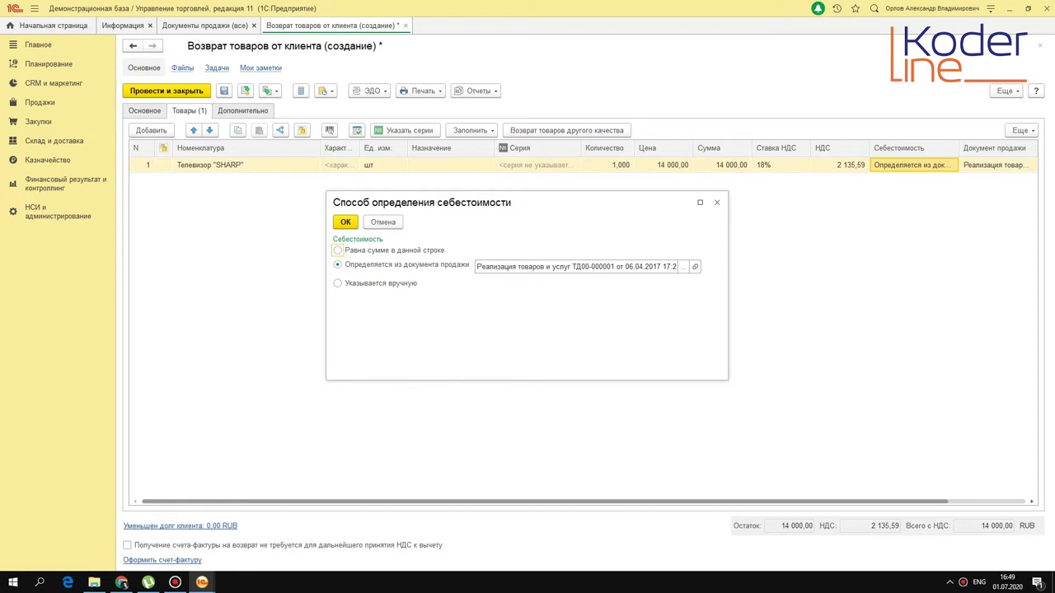
Try the cost options: equal to line amount, manual entry, and filling from the Плановая price type.
click(523, 264)
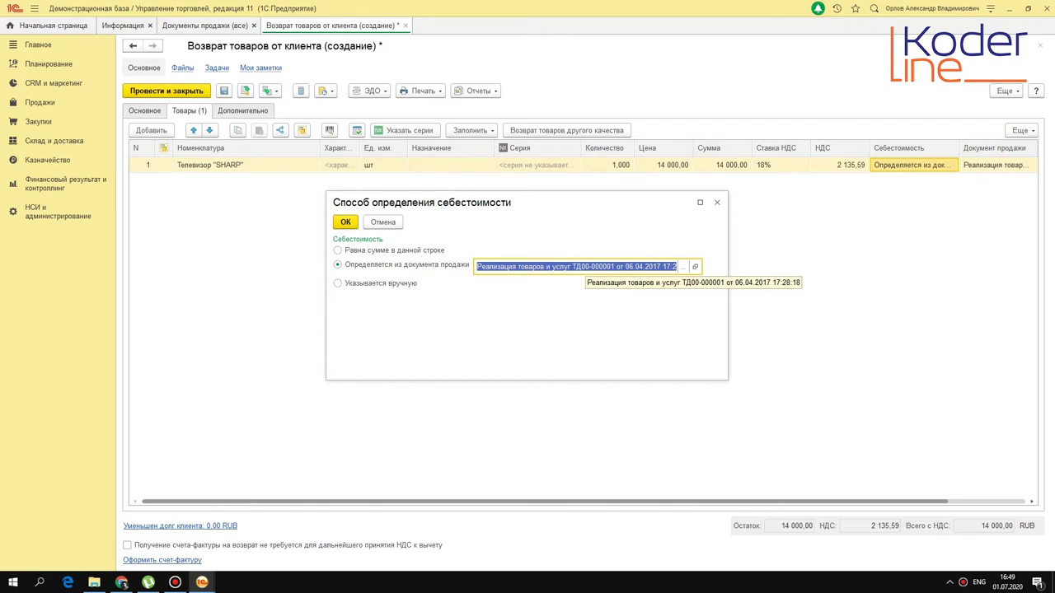
click(412, 249)
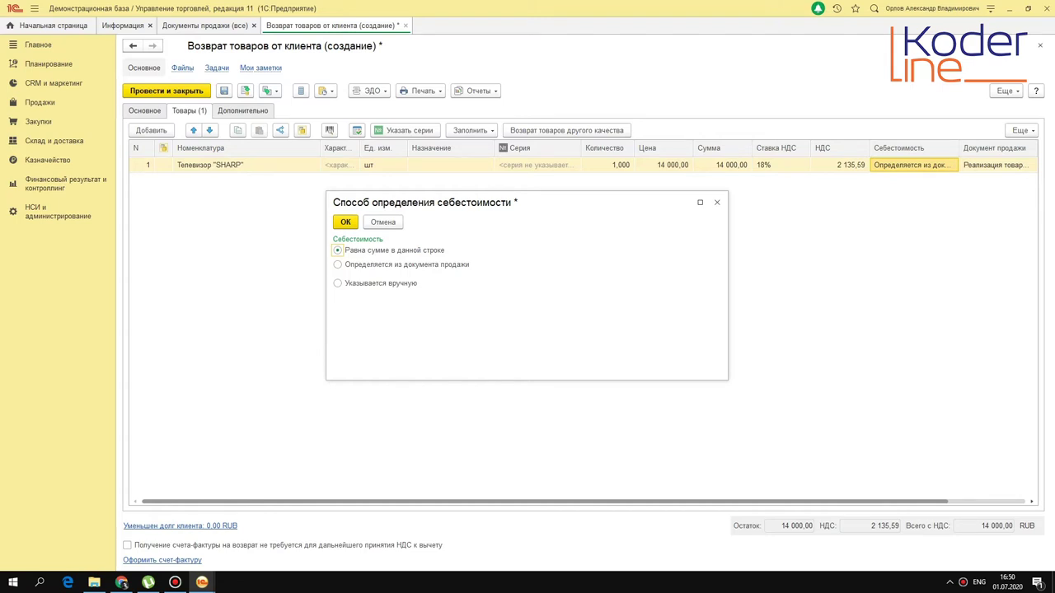
click(453, 263)
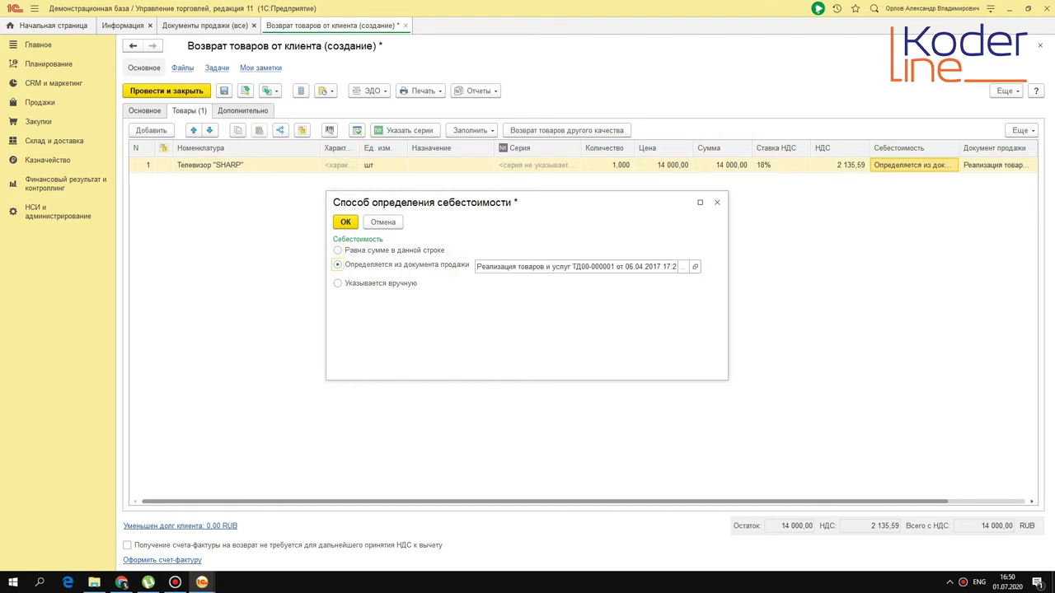
click(412, 283)
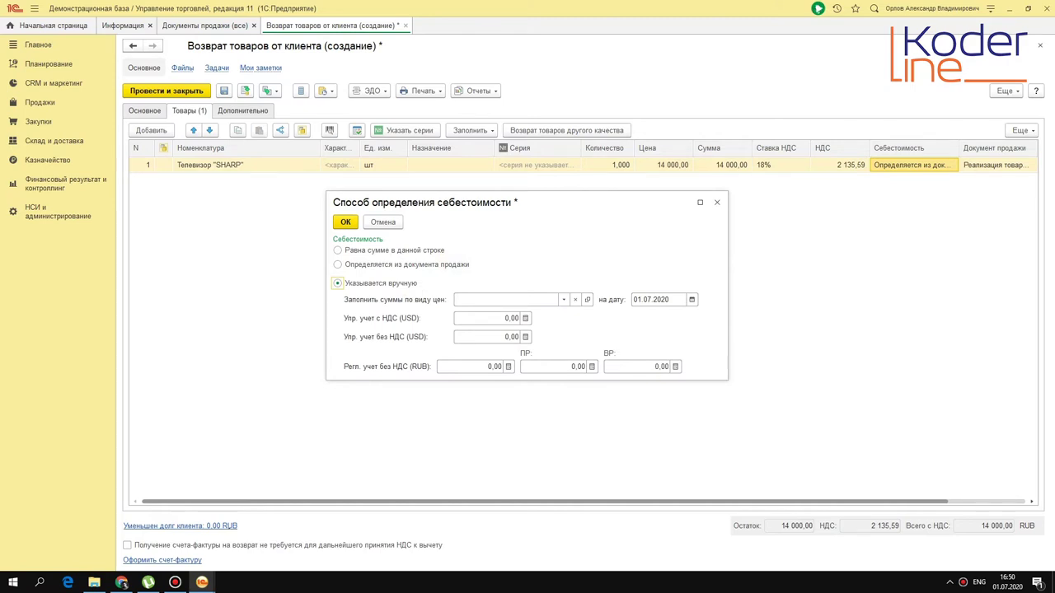
click(493, 321)
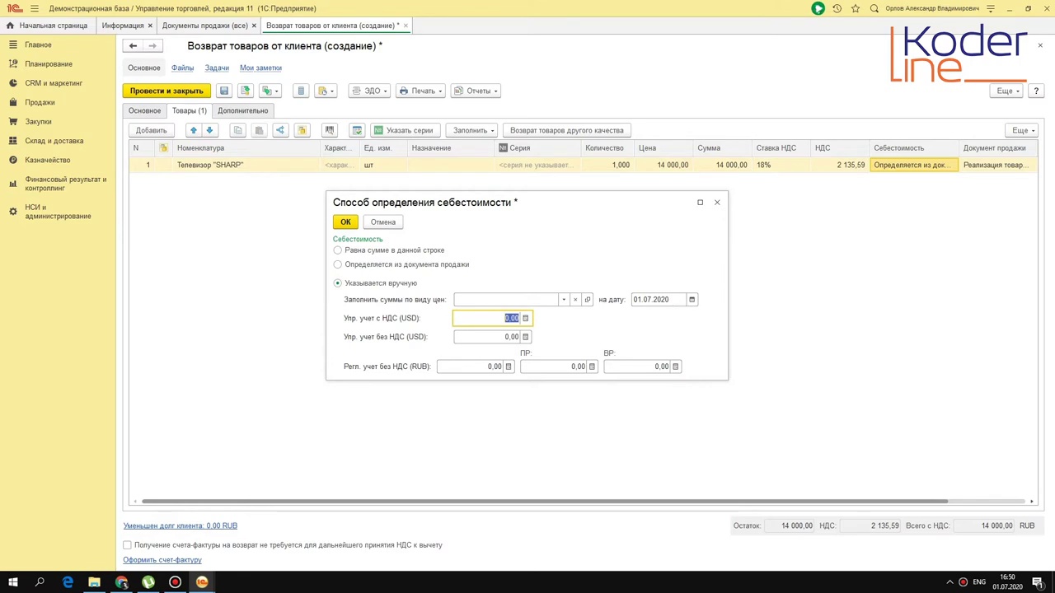
click(564, 299)
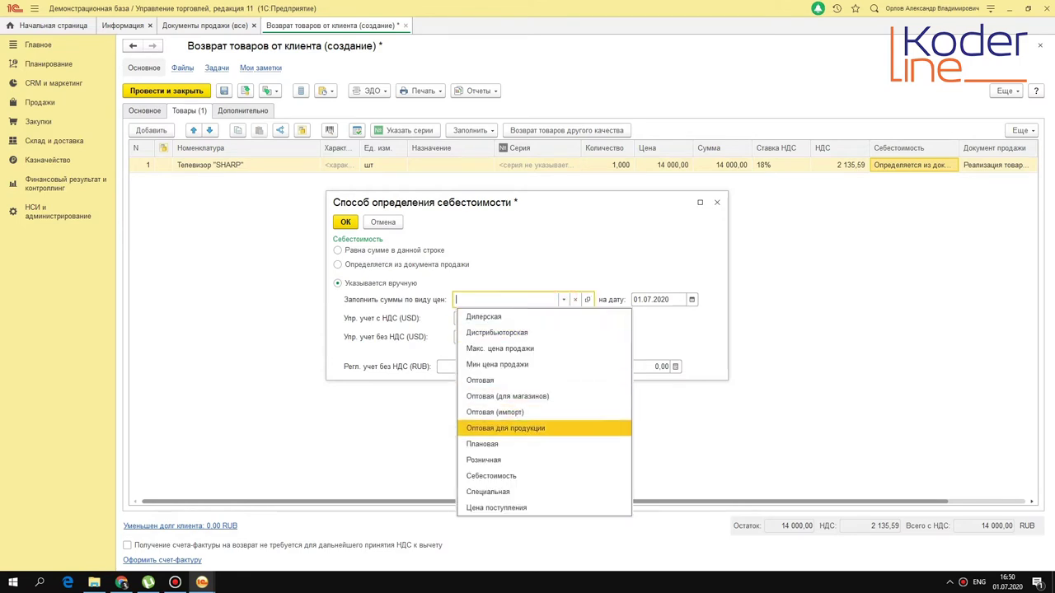
key(Up)
key(Up)
key(Return)
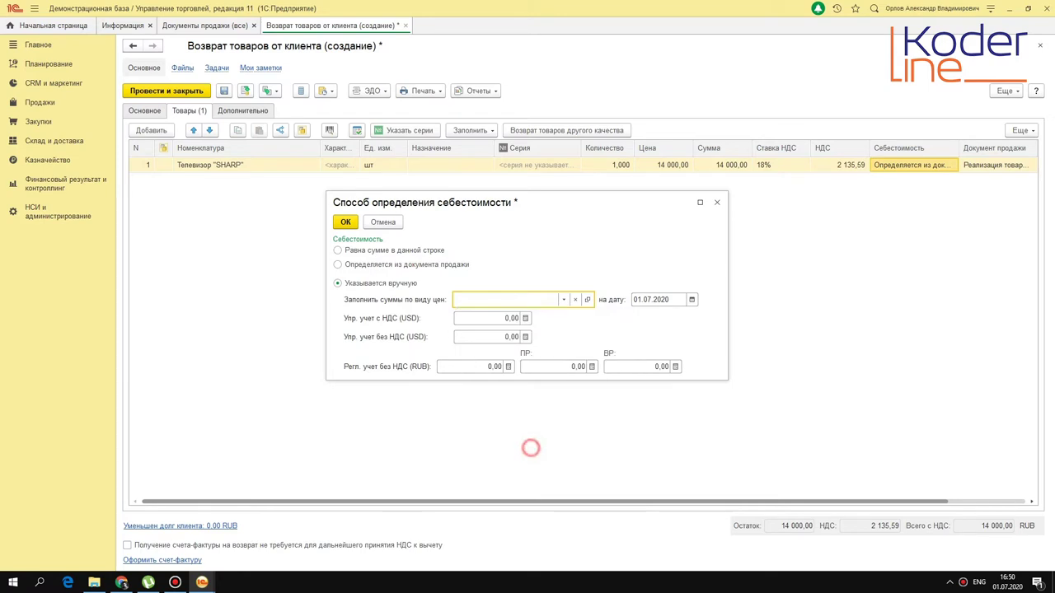
Fill costs from the Себестоимость price type, then revert to Определяется из документа продажи and discard changes.
key(F4)
key(Down)
key(Down)
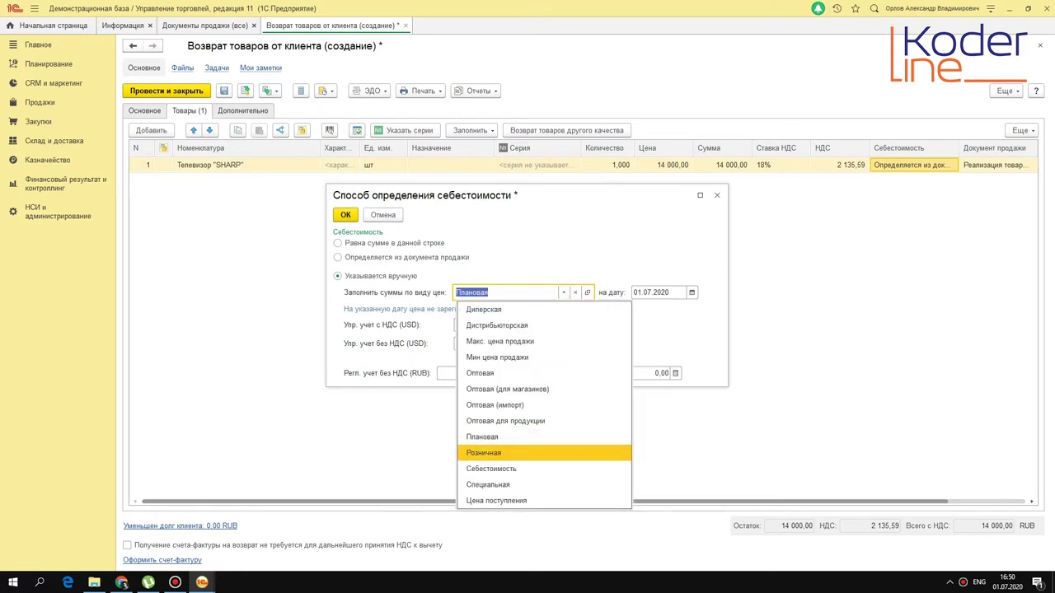
click(512, 469)
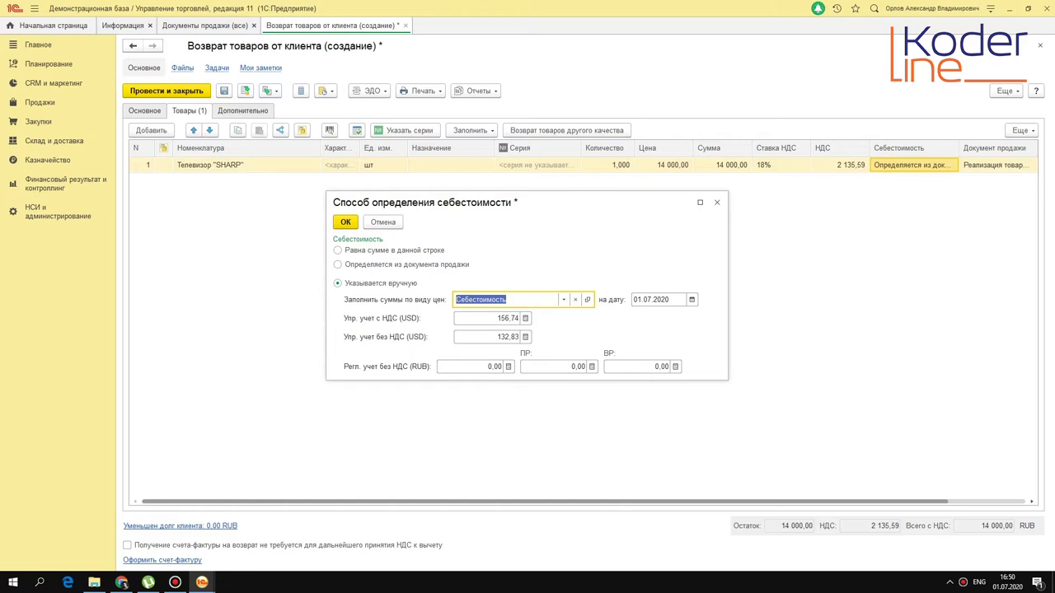
click(495, 318)
click(504, 336)
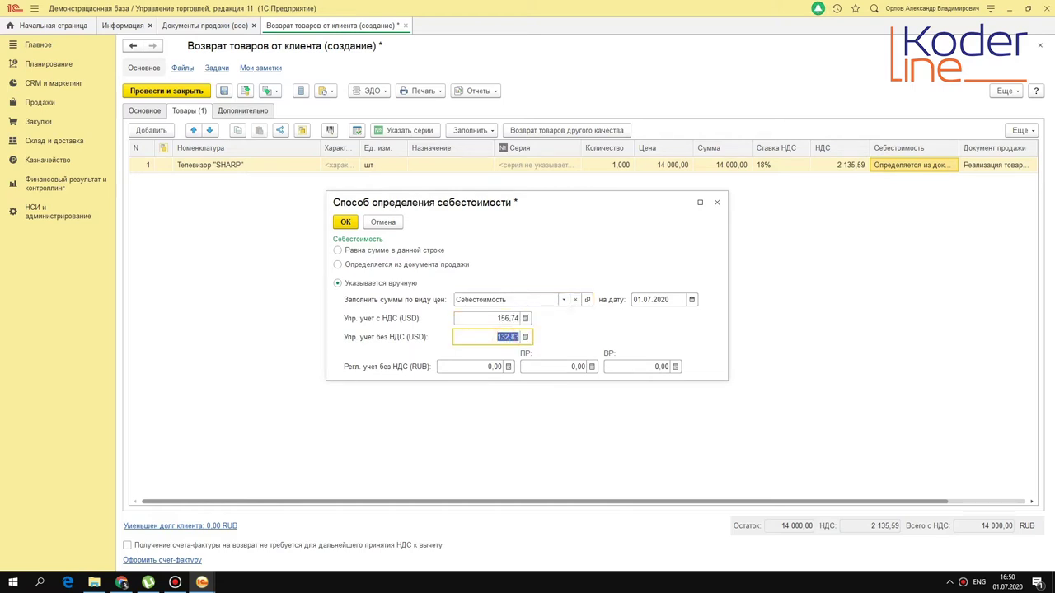
click(452, 266)
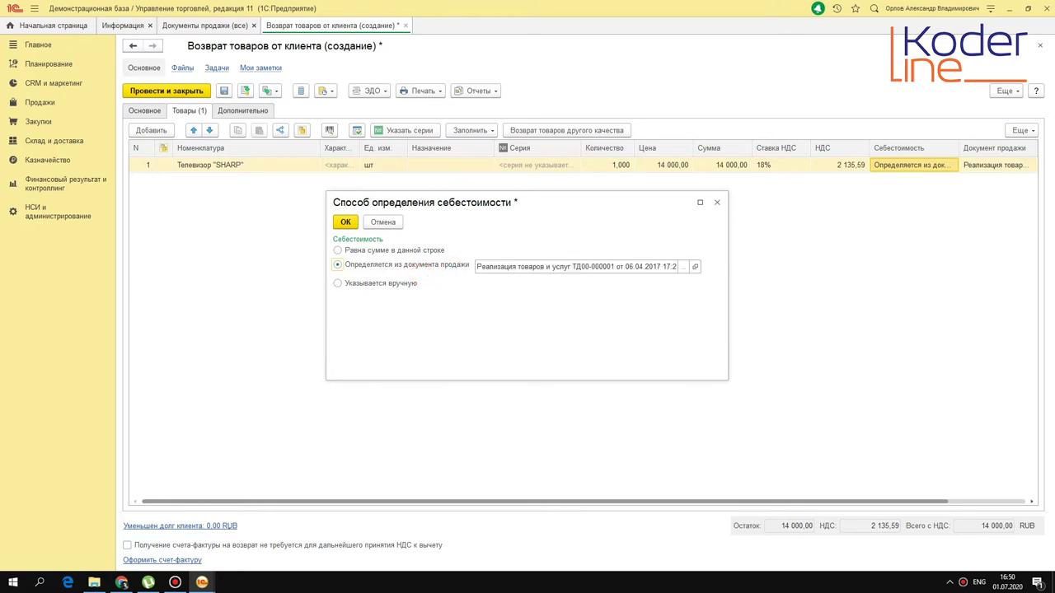
click(717, 202)
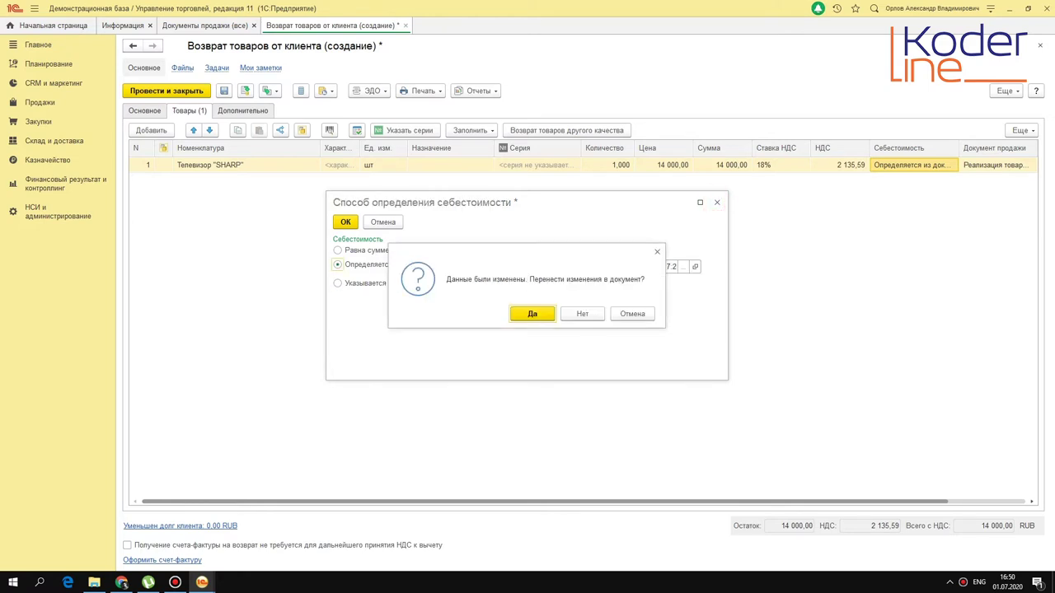
click(579, 315)
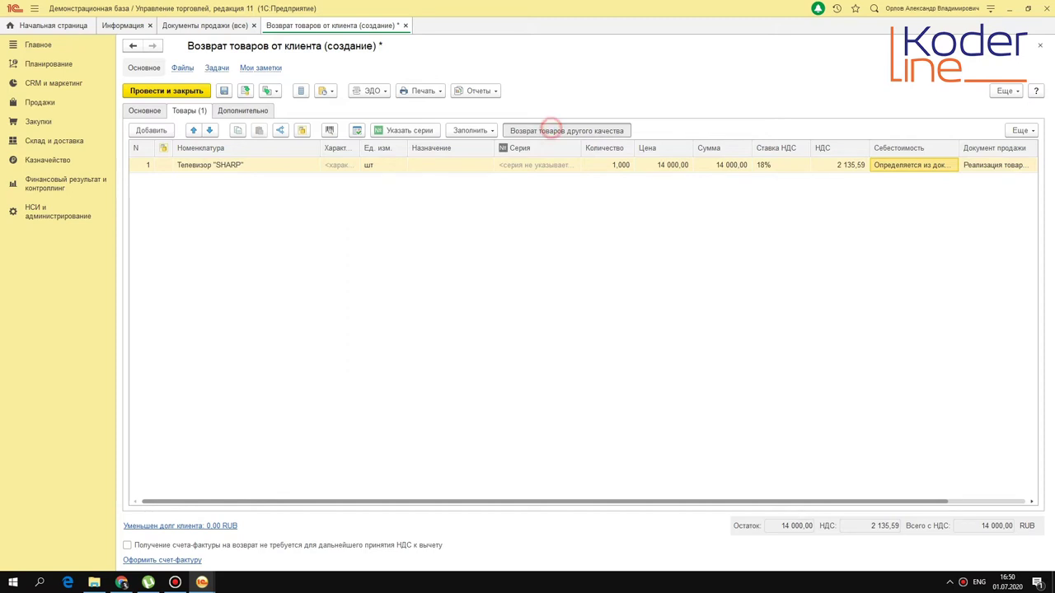
Toggle Возврат товаров другого качества on and off, then view the Дополнительно details.
click(550, 129)
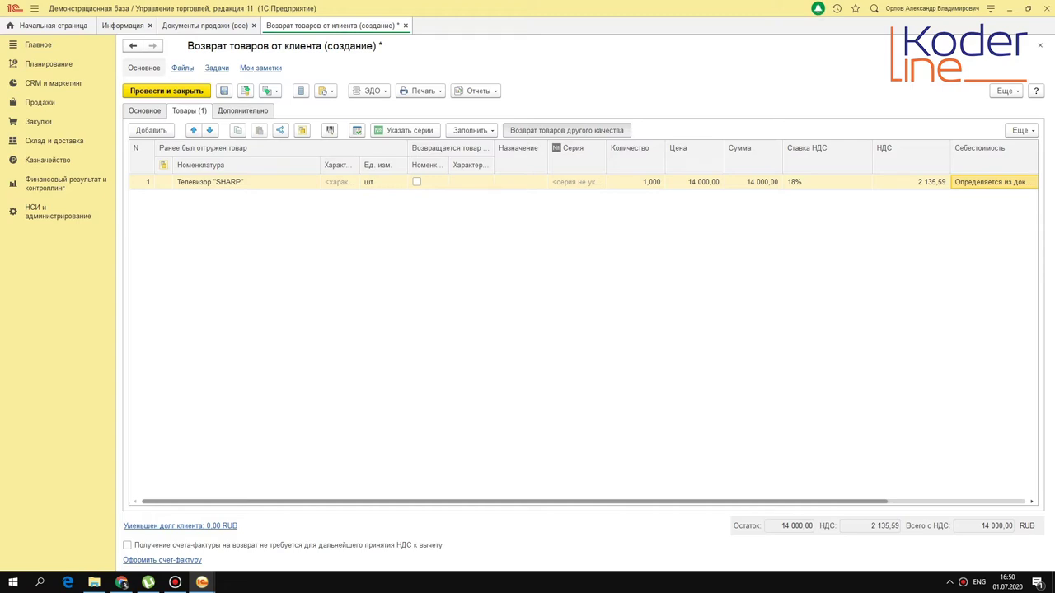
click(224, 182)
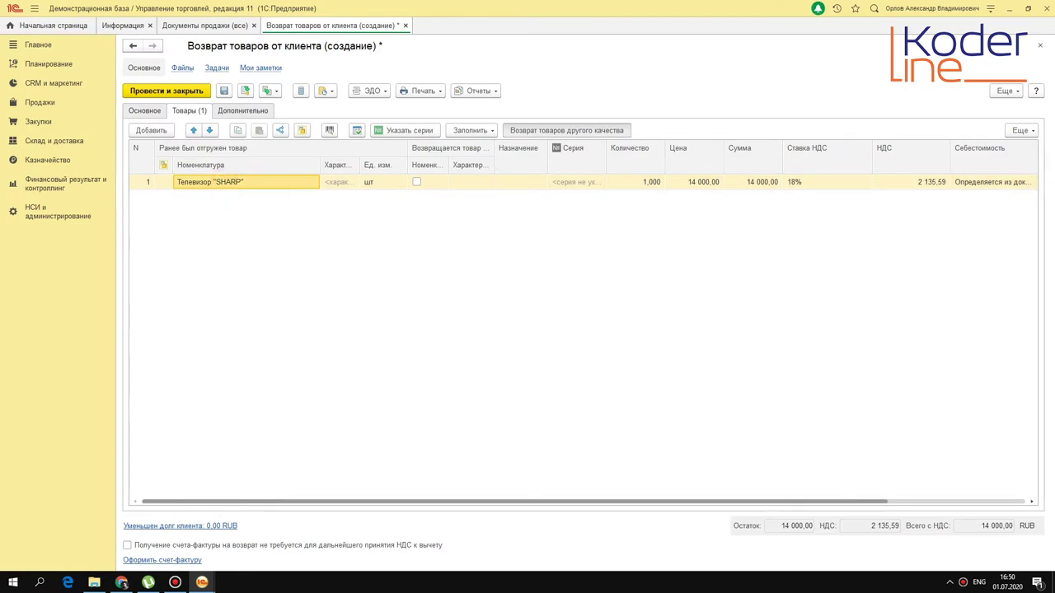
drag(492, 158, 565, 191)
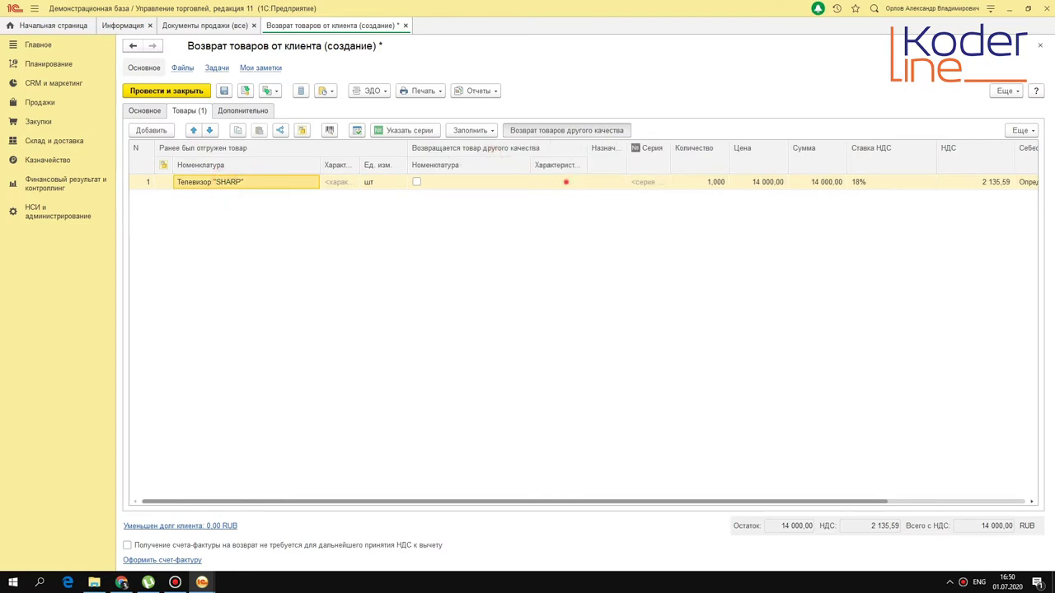
click(566, 188)
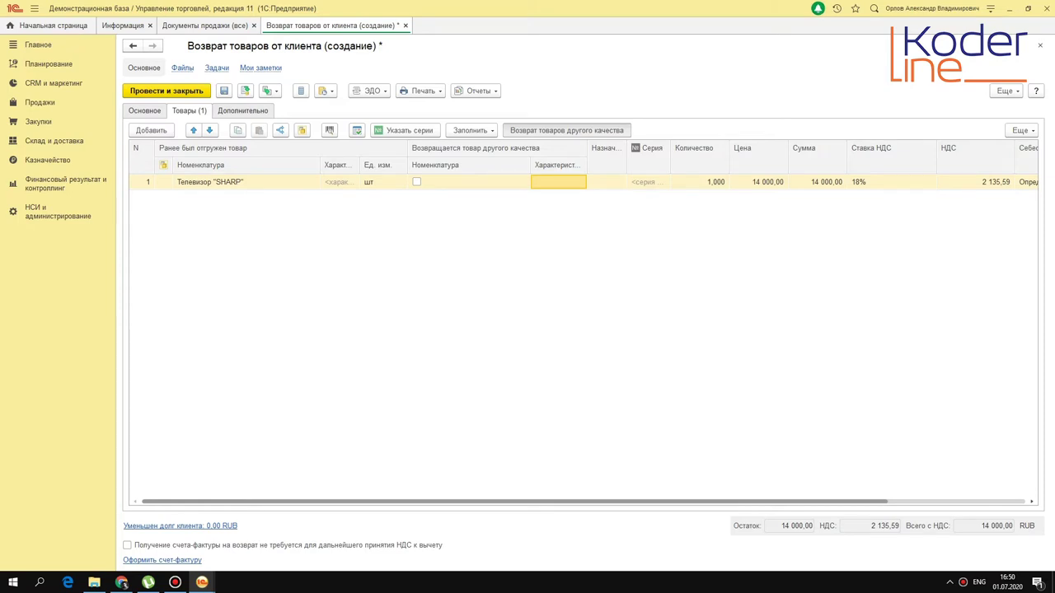
click(266, 183)
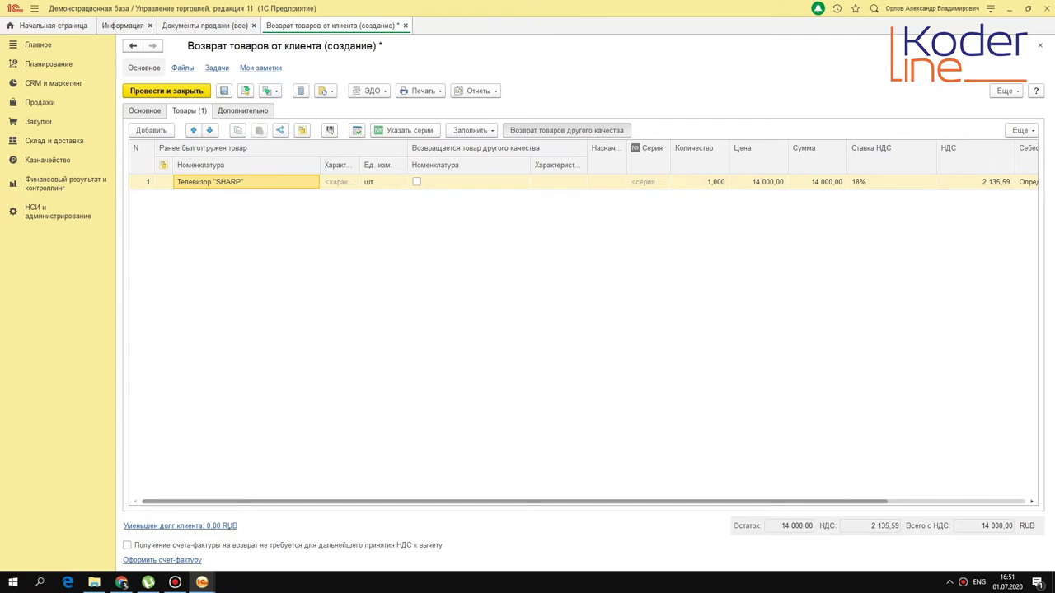
click(566, 130)
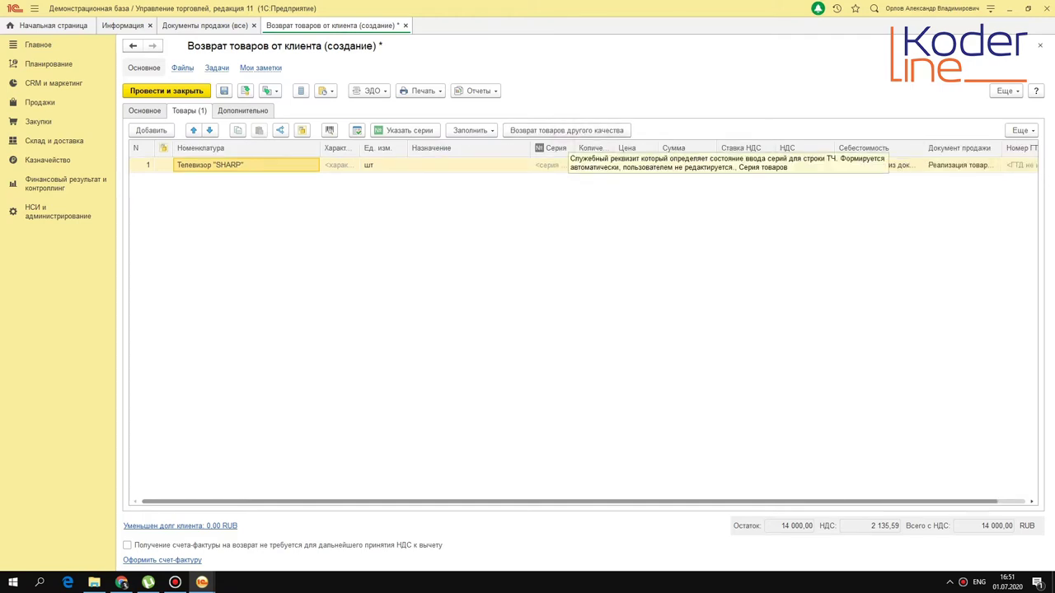
click(242, 112)
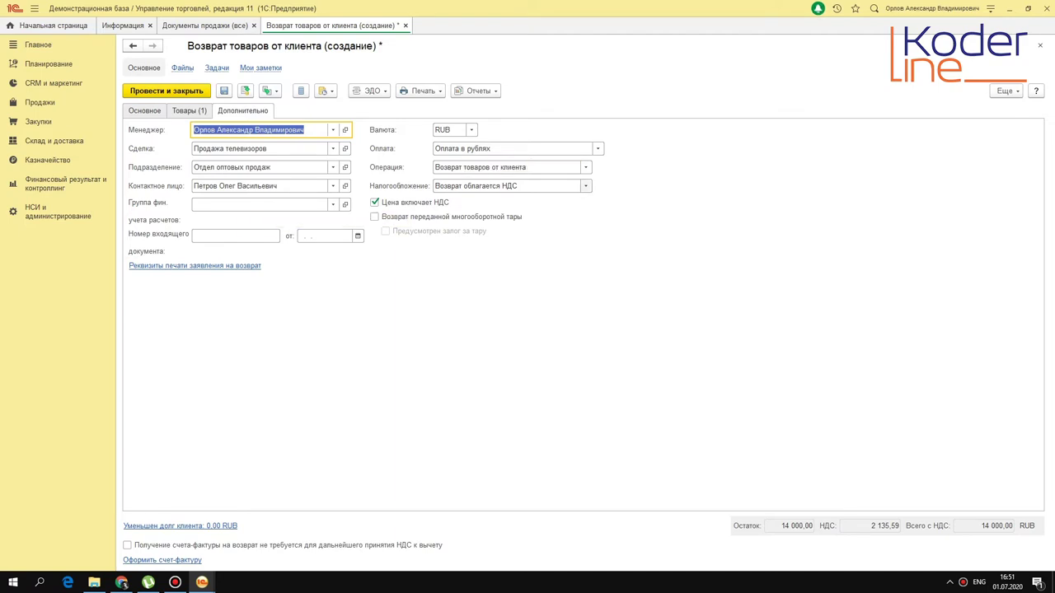
Keep the return operation as Возврат от клиента and focus the incoming document number field.
click(585, 168)
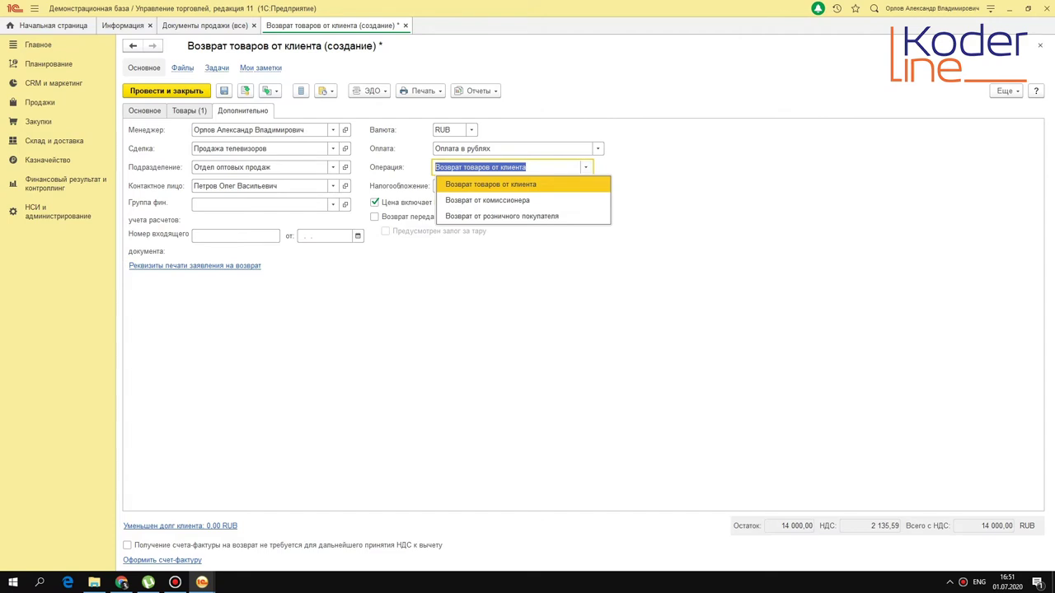
key(Down)
key(Up)
key(Return)
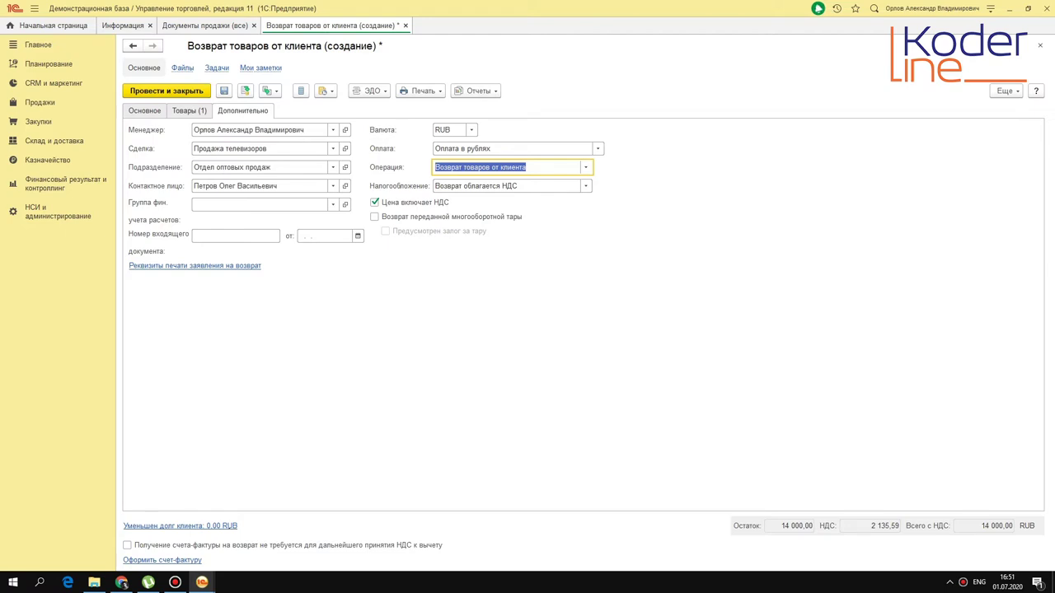
click(242, 236)
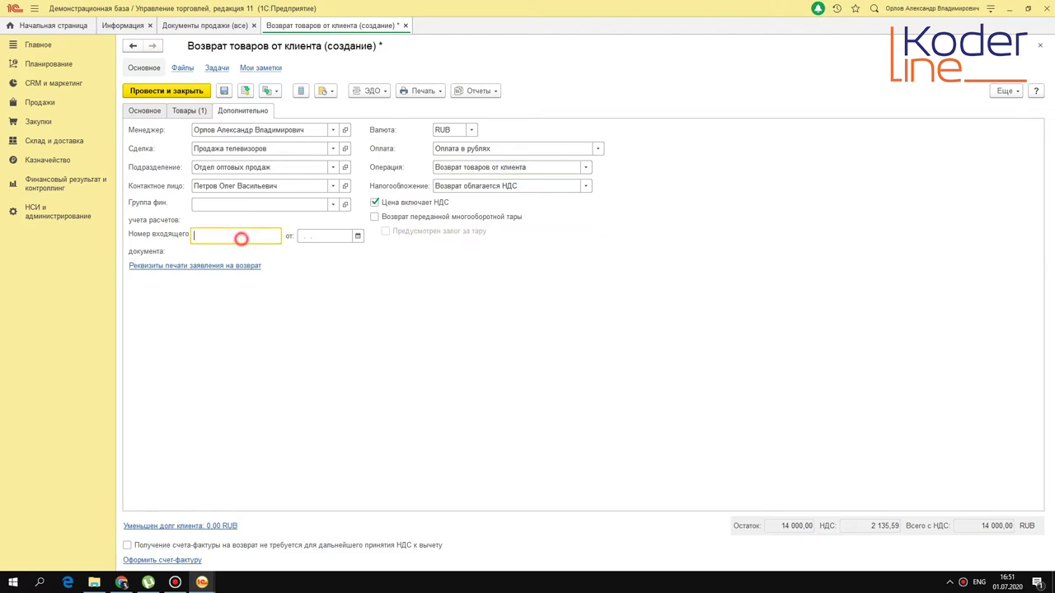
Close the return application print details unfilled and save the return as ТД00-000007.
click(210, 265)
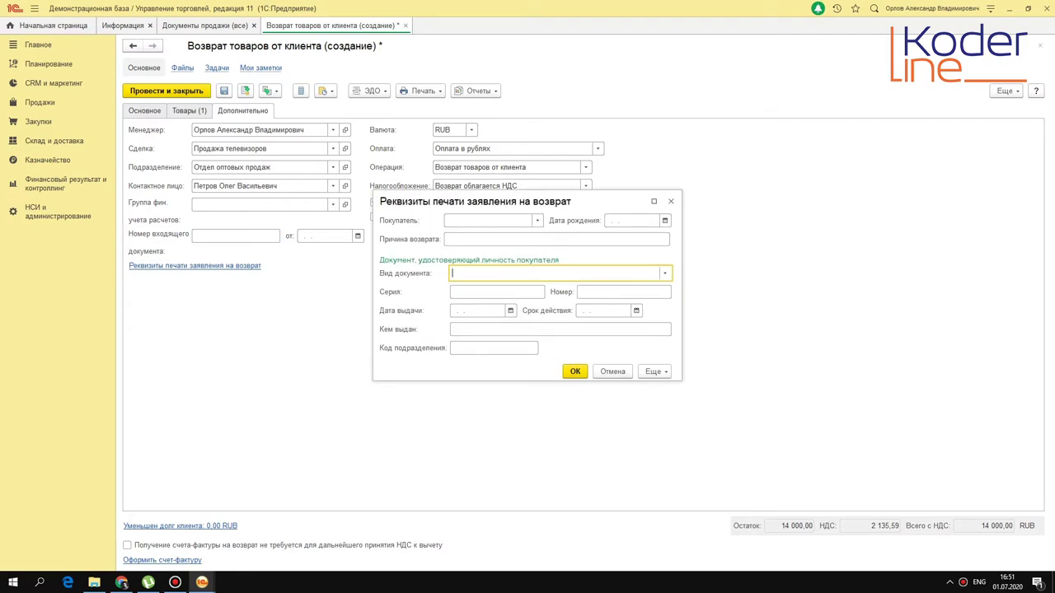
click(534, 220)
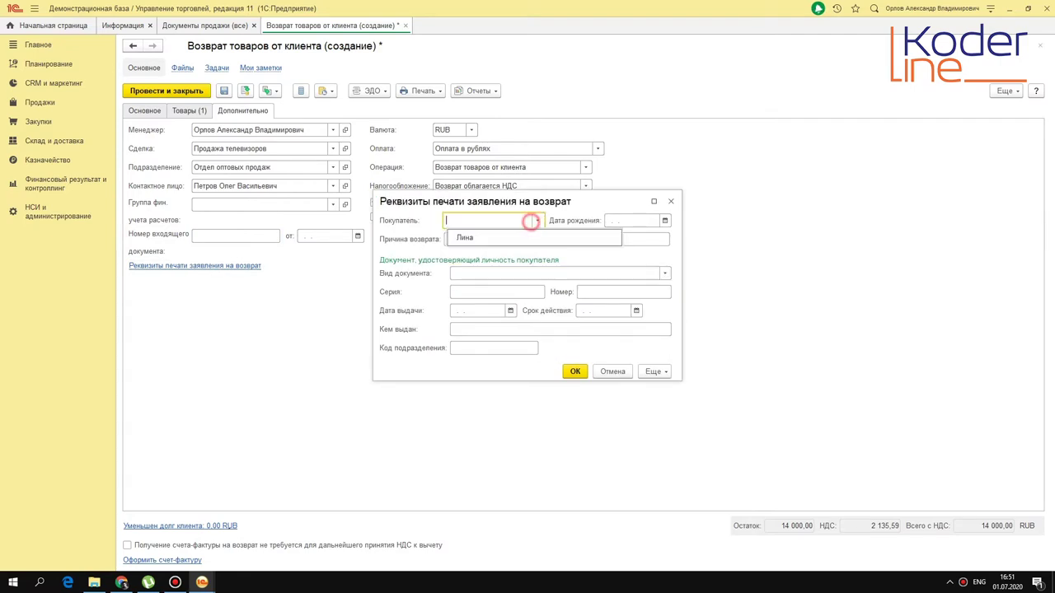
click(521, 238)
click(665, 220)
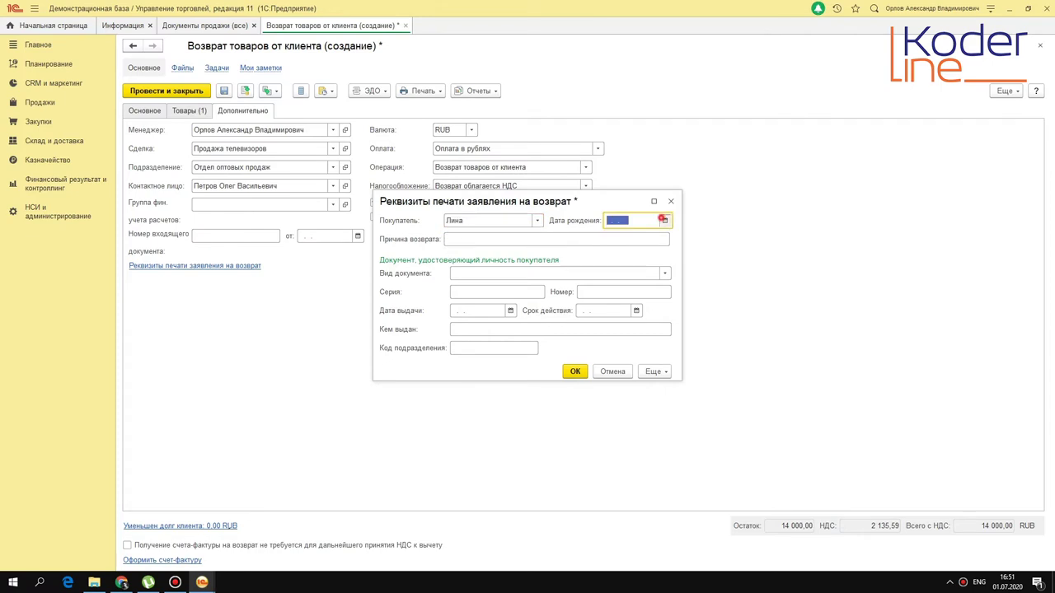
click(671, 199)
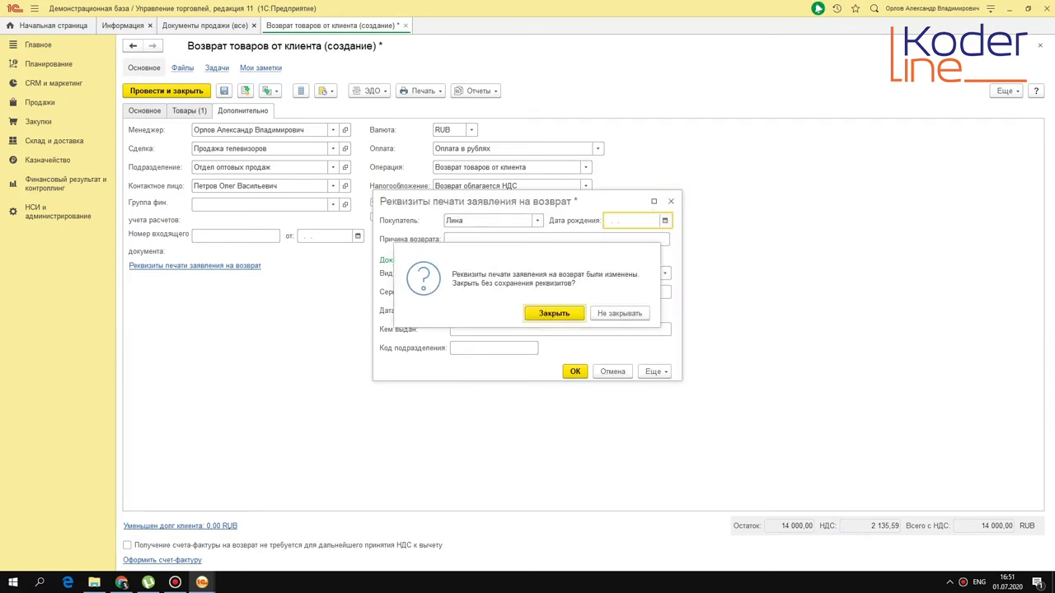
click(554, 314)
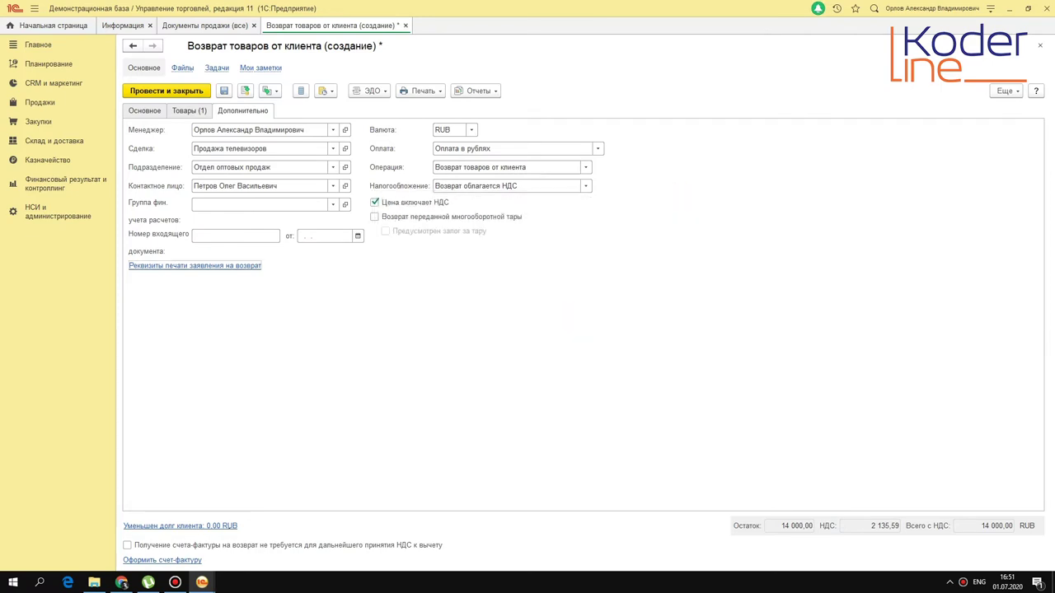
click(223, 91)
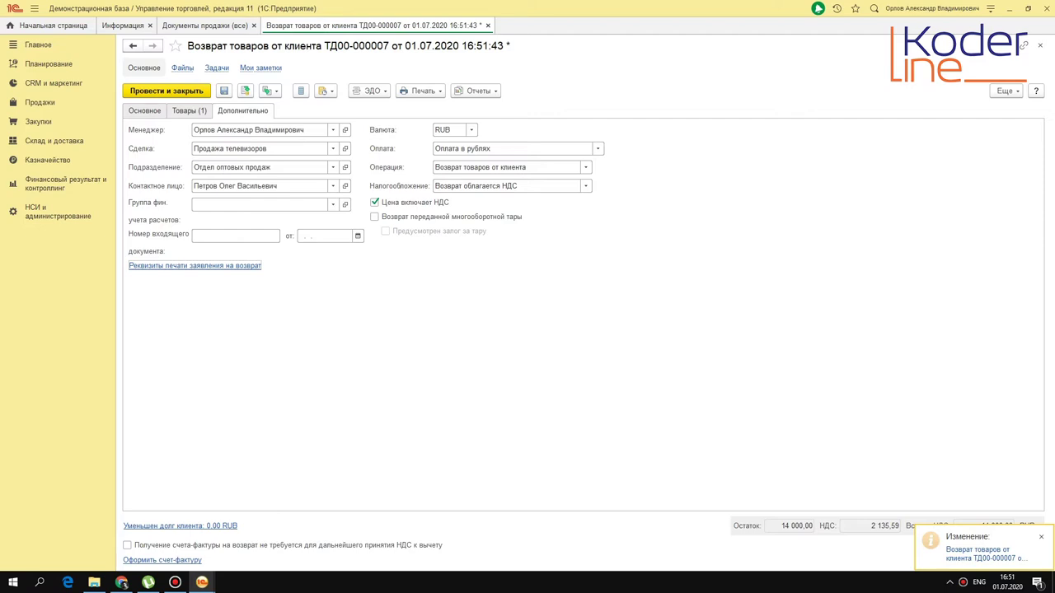
Print the Заявление на возврат товаров for ТД00-000007, review the blank form, and close it.
click(420, 91)
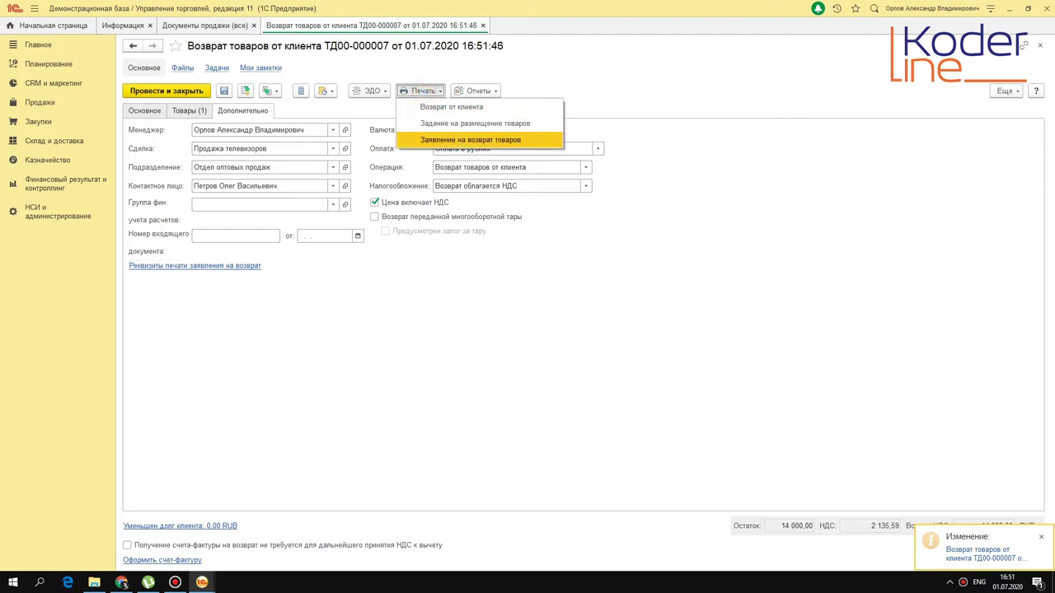
click(453, 137)
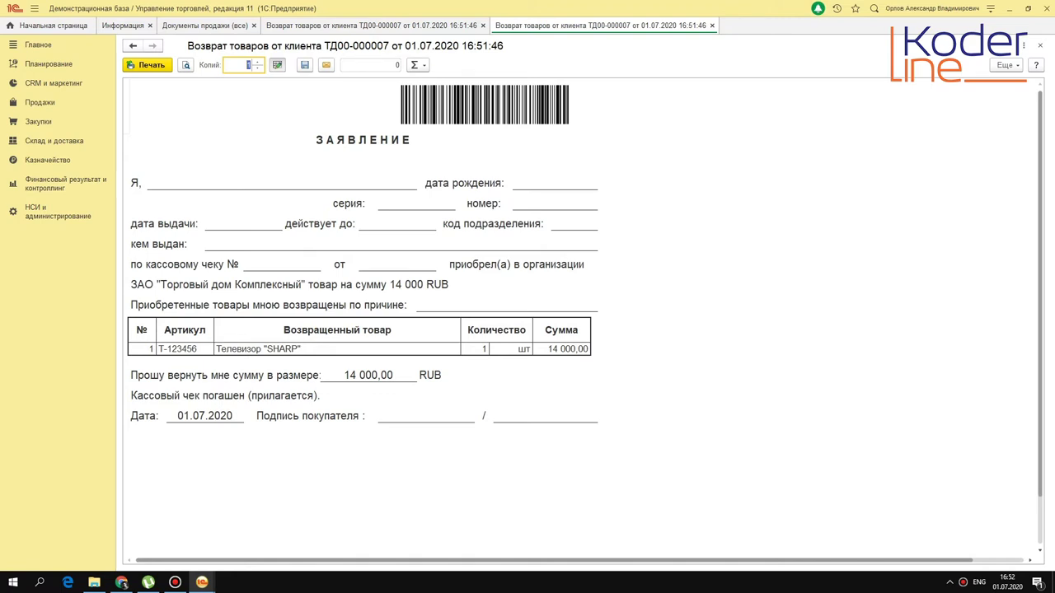
key(Escape)
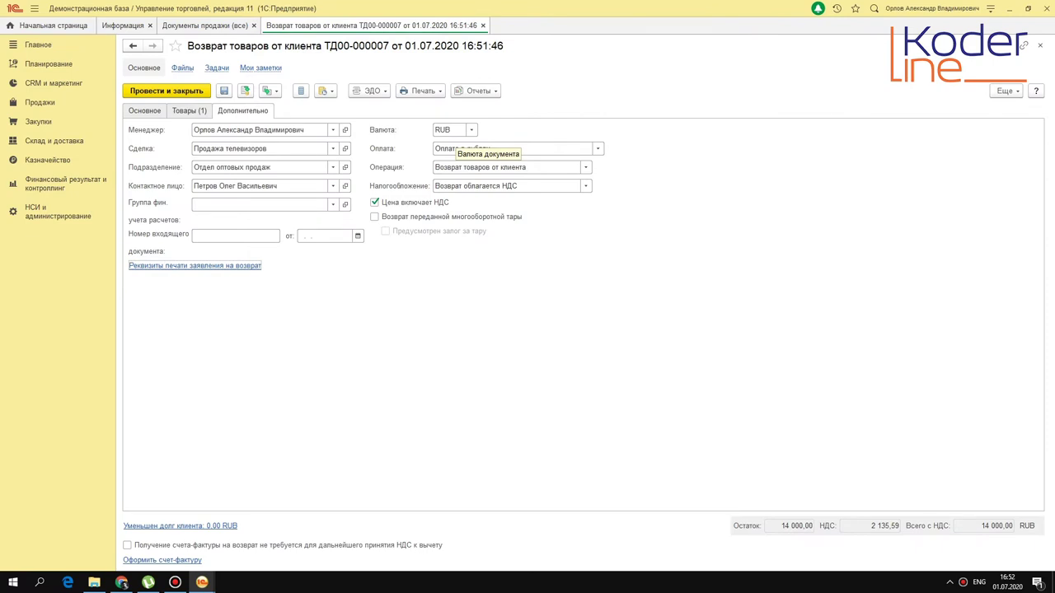
In the application's print details, choose the buyer and set the birth year to 1980.
click(225, 265)
click(536, 220)
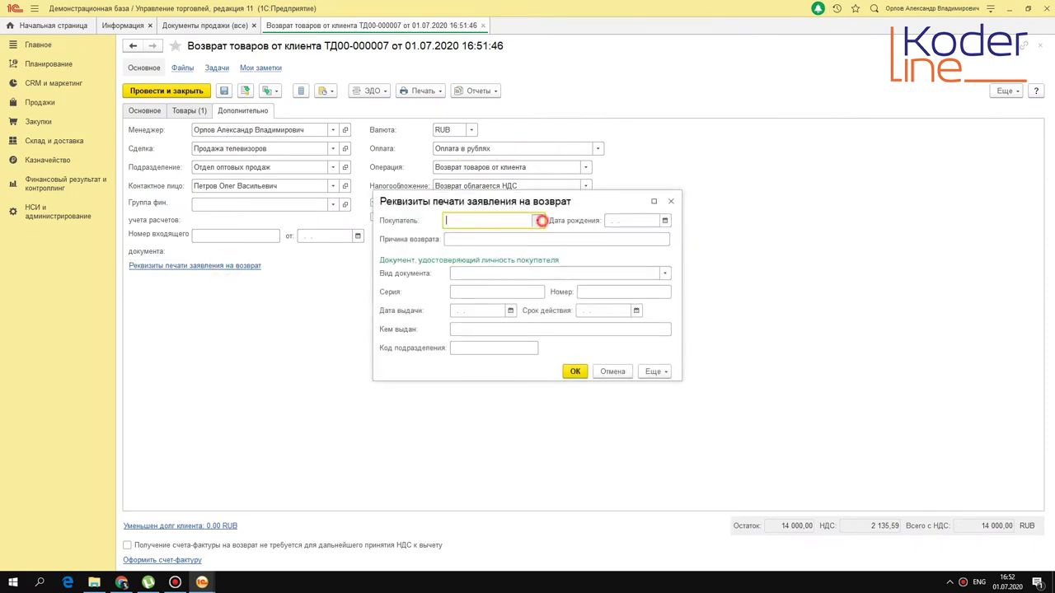
click(497, 239)
click(664, 221)
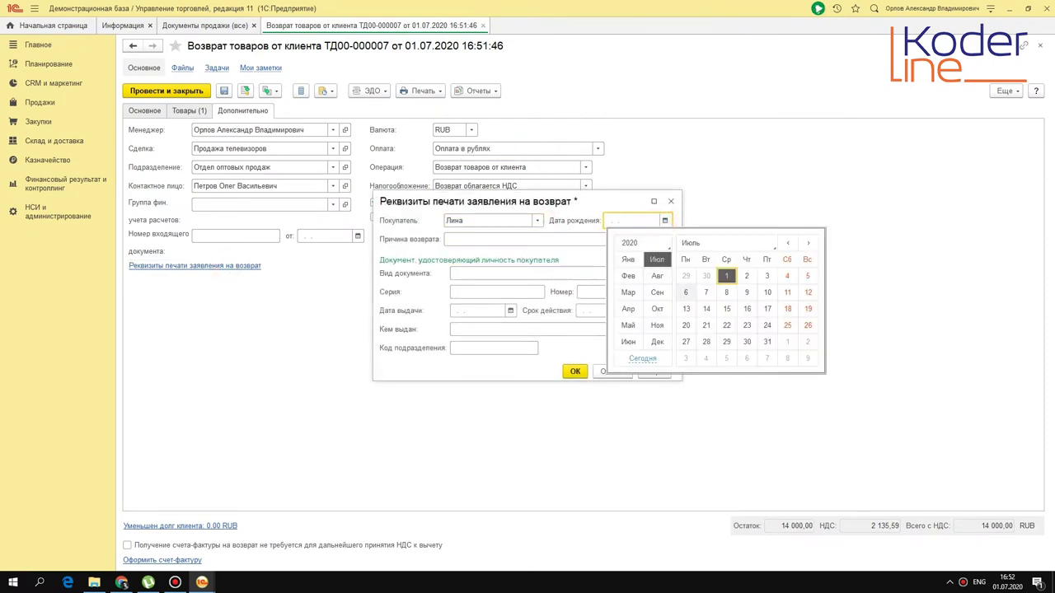
click(690, 292)
click(631, 220)
key(BackSpace)
key(BackSpace)
key(BackSpace)
key(BackSpace)
text(198)
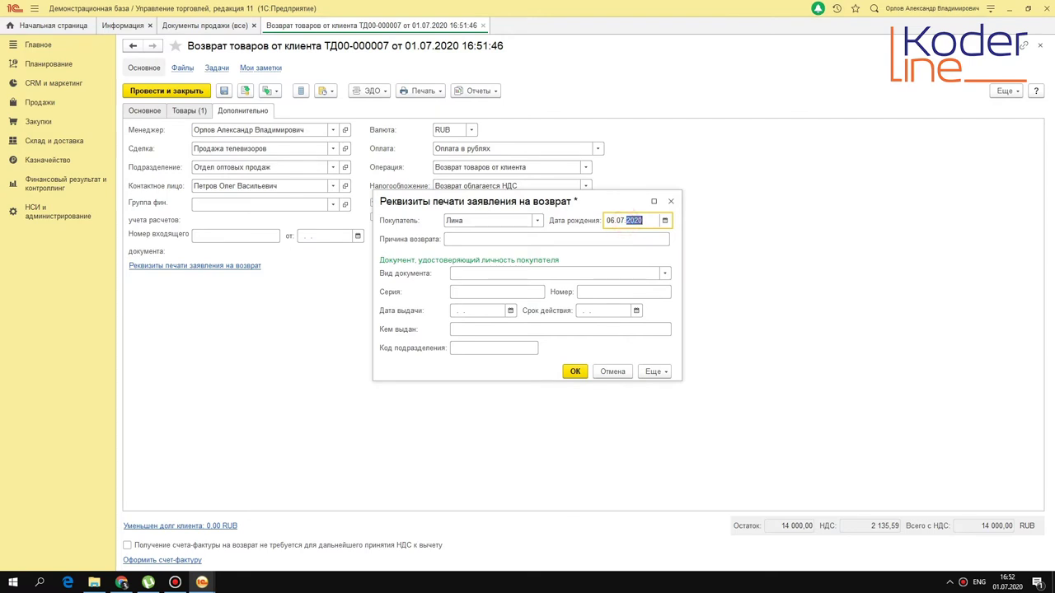
text(0)
key(Tab)
Enter the return reason 'не подошел цвет' and set the document type to Паспорт гражданина РФ.
text(yt)
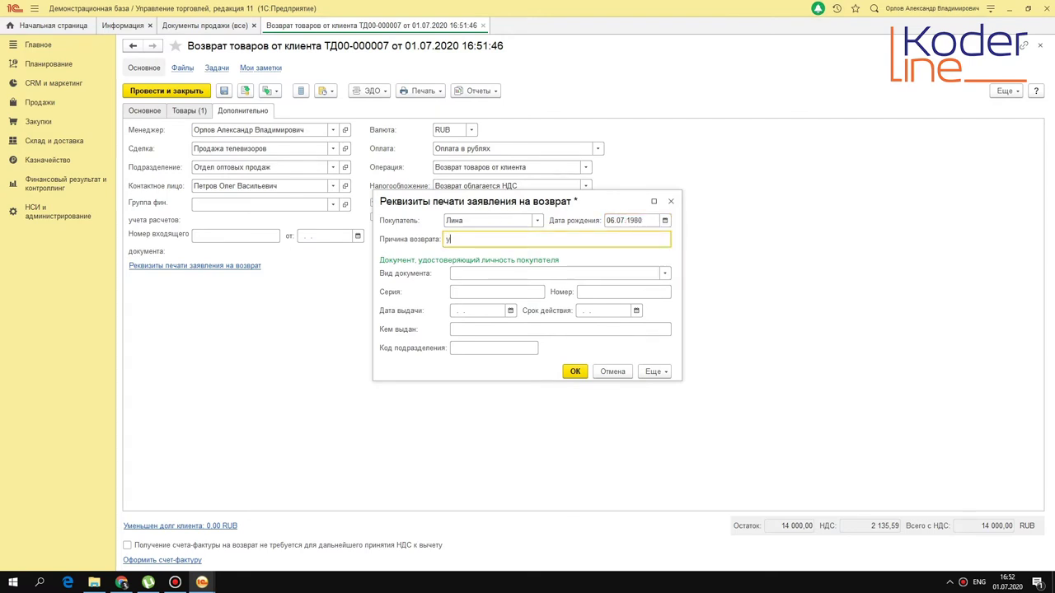
key(BackSpace)
key(BackSpace)
key(alt+shift)
text(не подошел цв)
text(т)
click(665, 273)
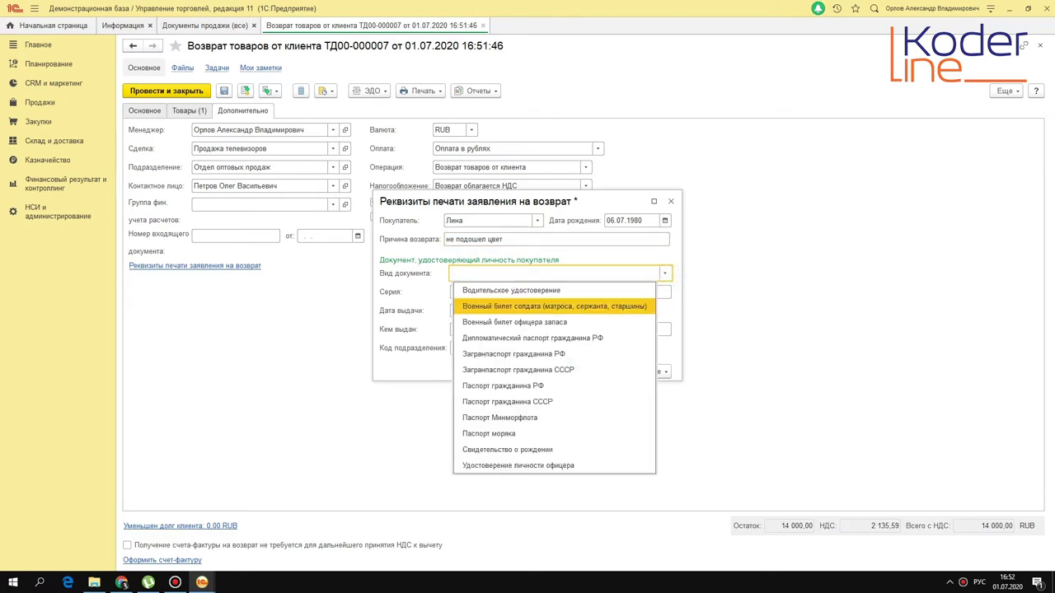
click(565, 386)
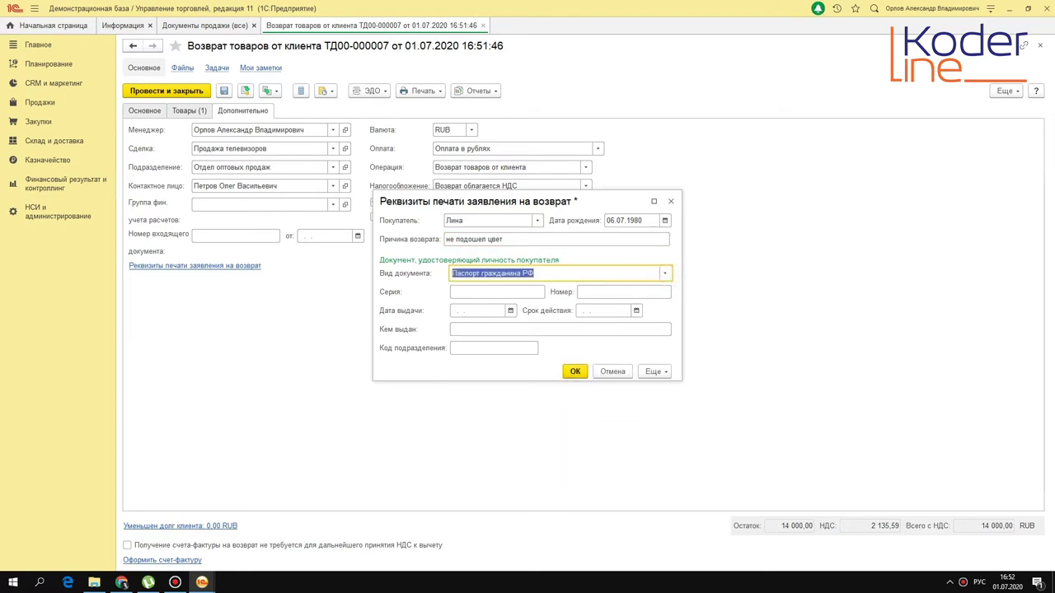
click(575, 372)
text(555555)
double_click(472, 233)
text(5506)
click(608, 226)
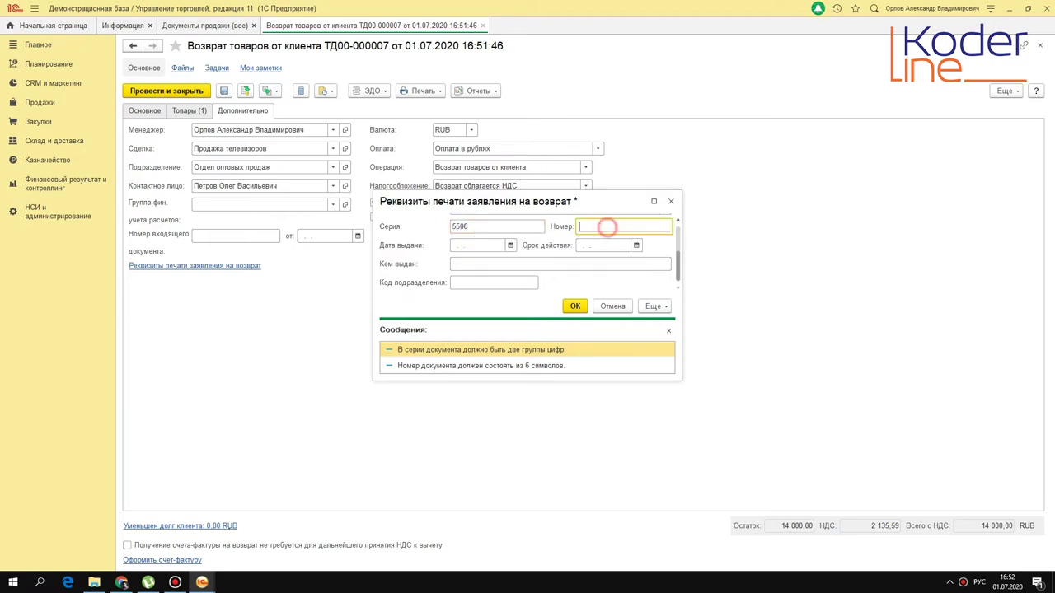
text(555333)
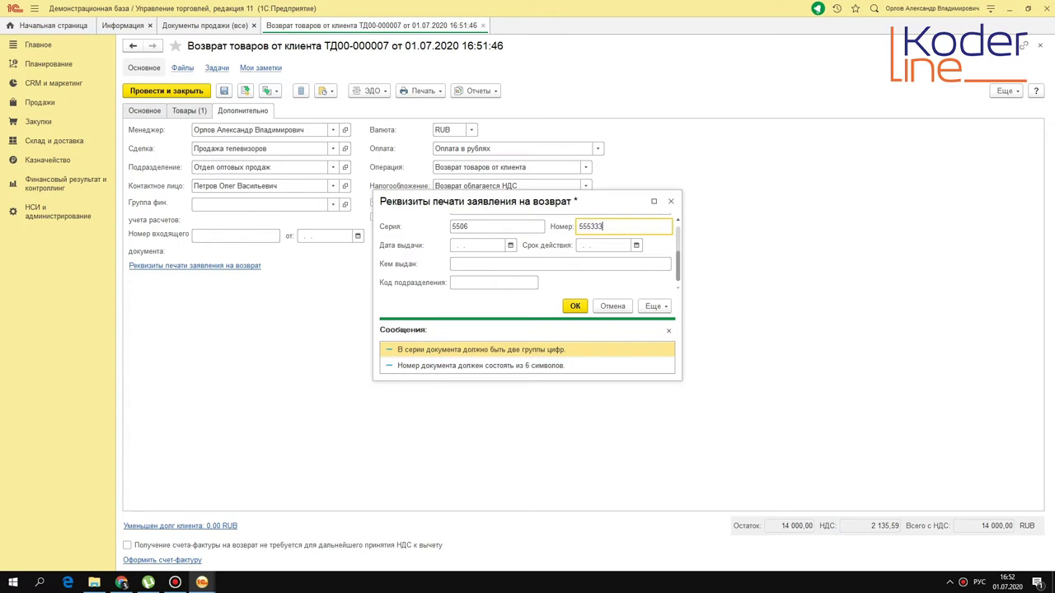
click(575, 306)
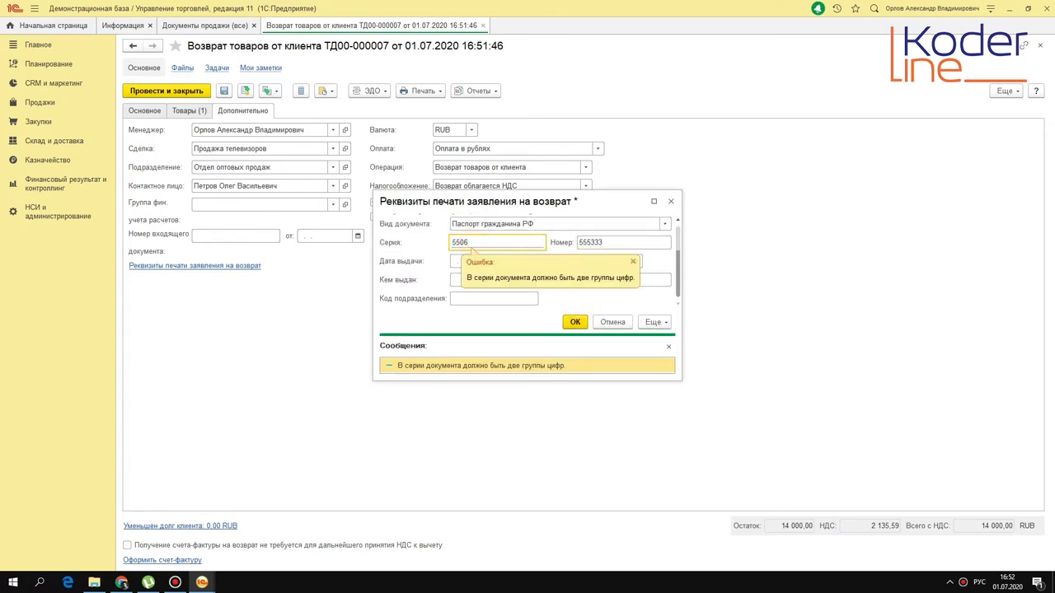
Split the passport series into two digit groups, confirm, and print the Заявление.
click(462, 242)
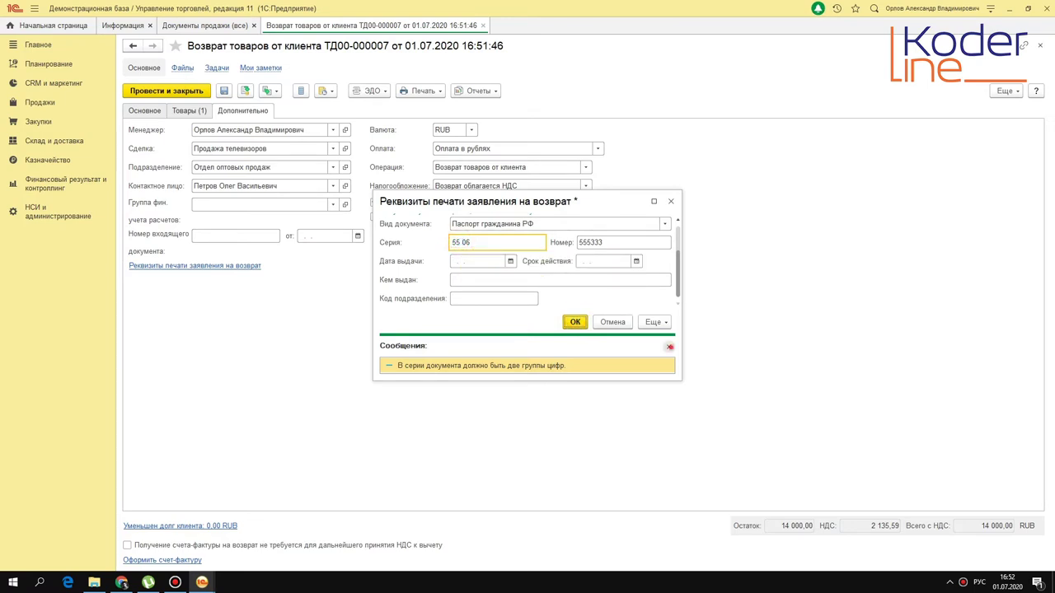
click(669, 346)
click(577, 371)
click(423, 91)
click(454, 138)
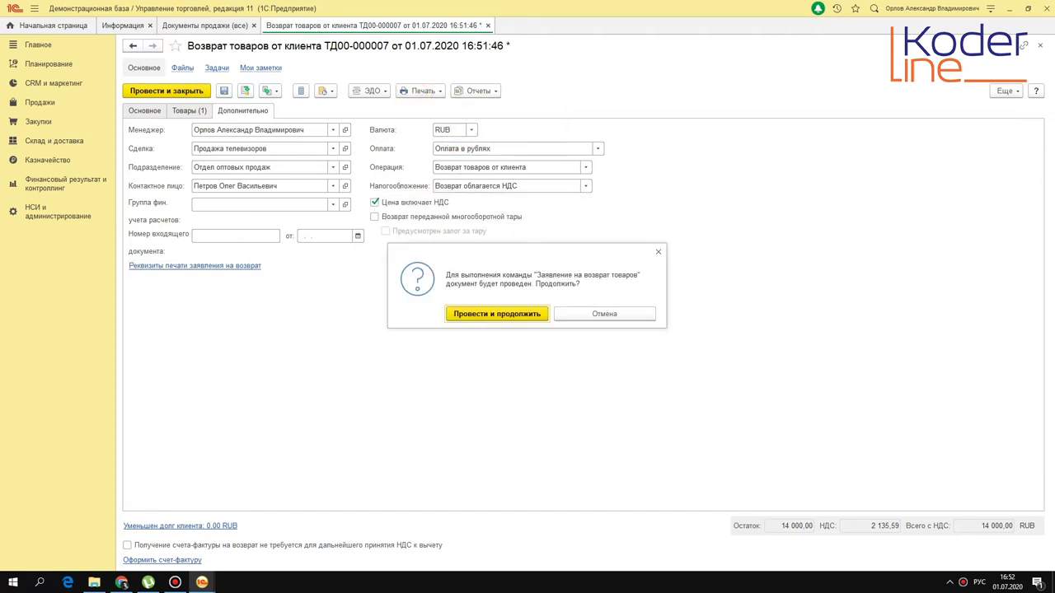
Post the return, then print the application and check its buyer and passport fields before closing it.
click(511, 313)
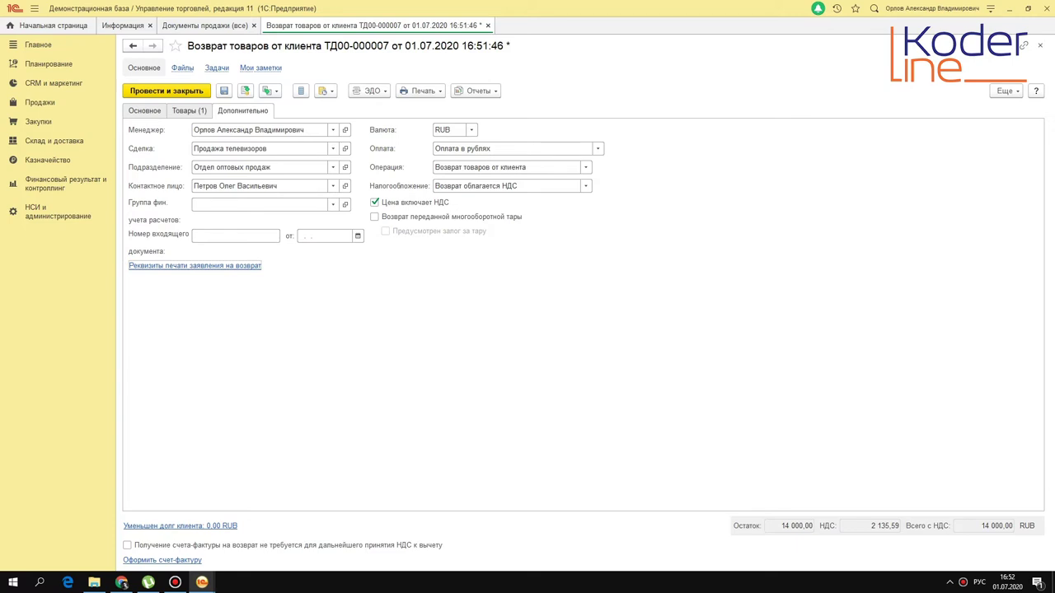
click(423, 91)
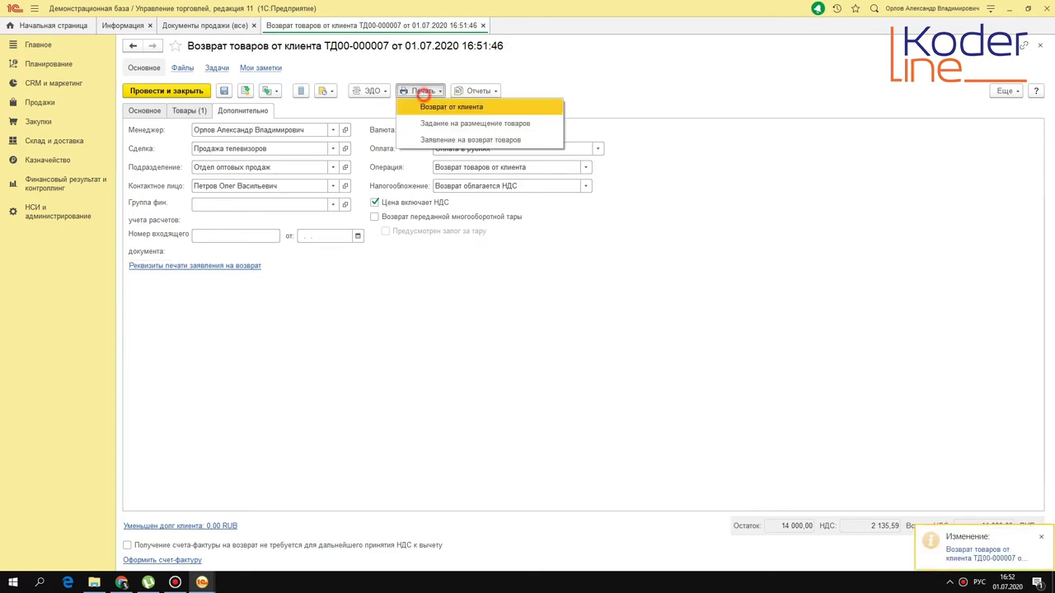
click(474, 138)
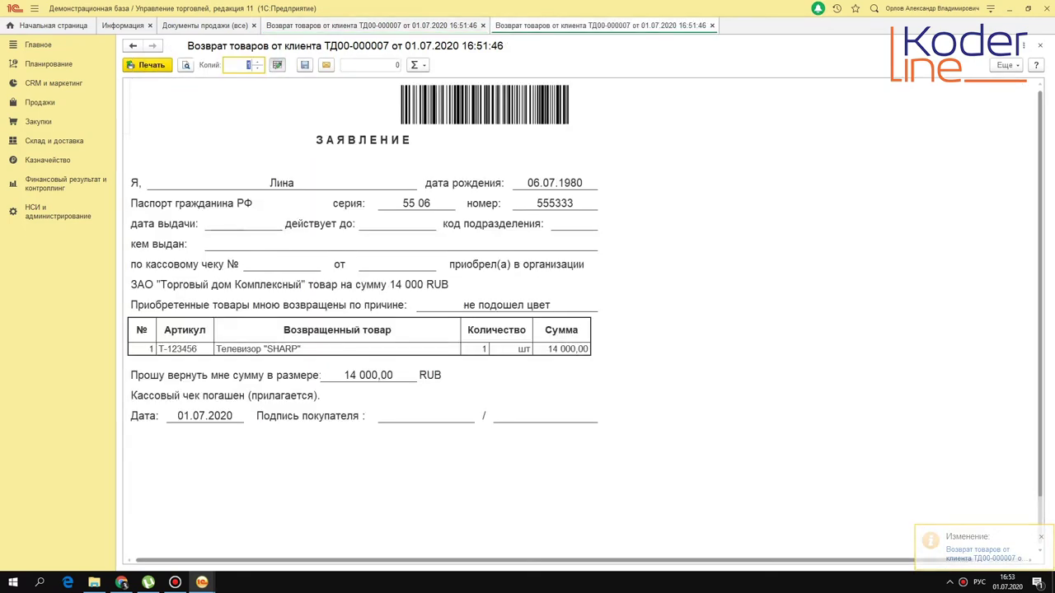
click(264, 180)
click(556, 197)
click(413, 203)
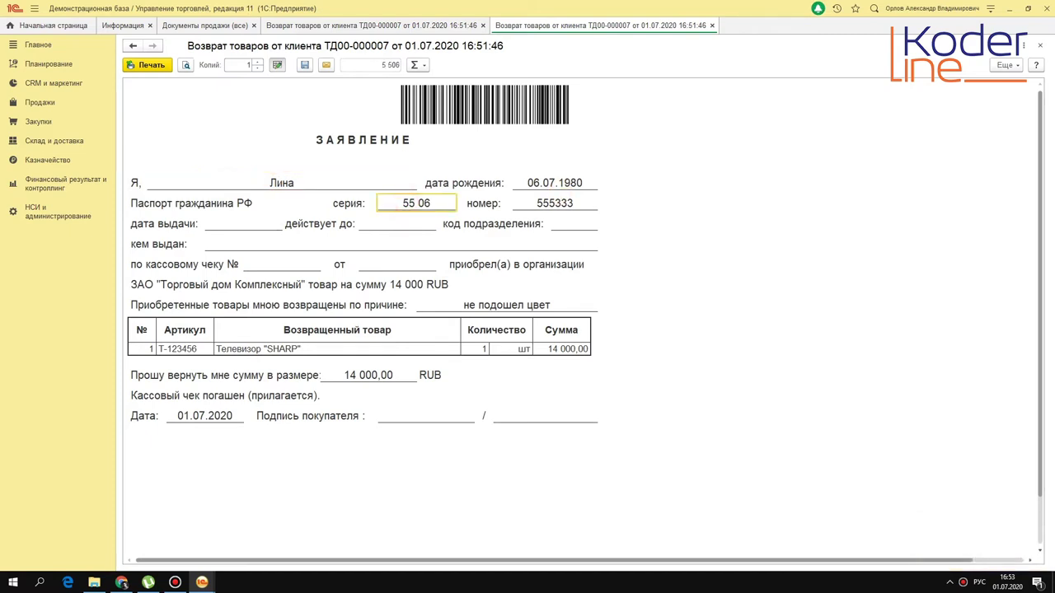
click(234, 252)
key(ctrl+F4)
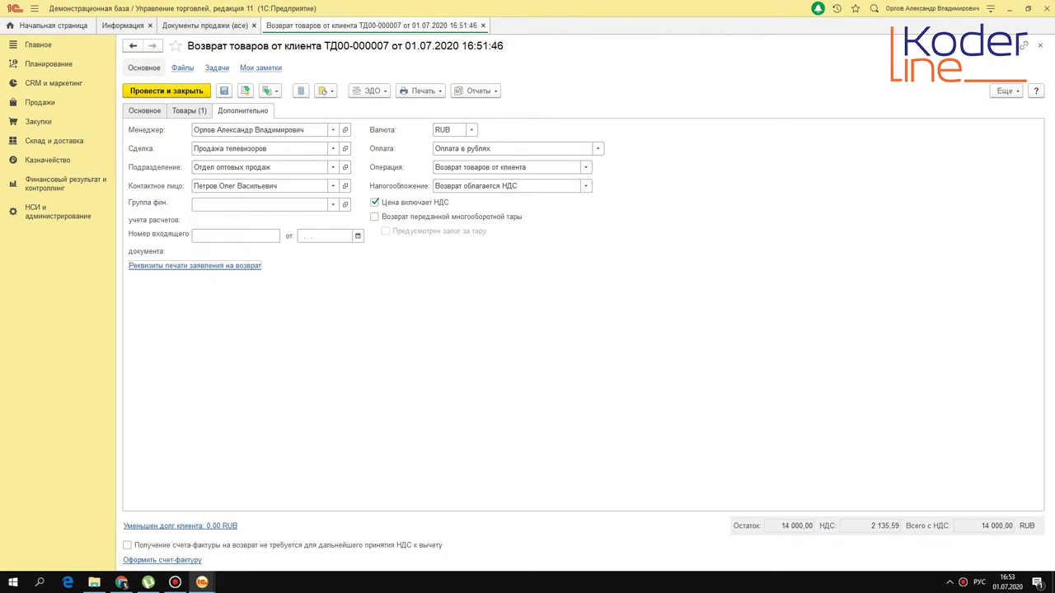
Open the Задолженность клиентов report from the return's Отчеты menu.
click(585, 167)
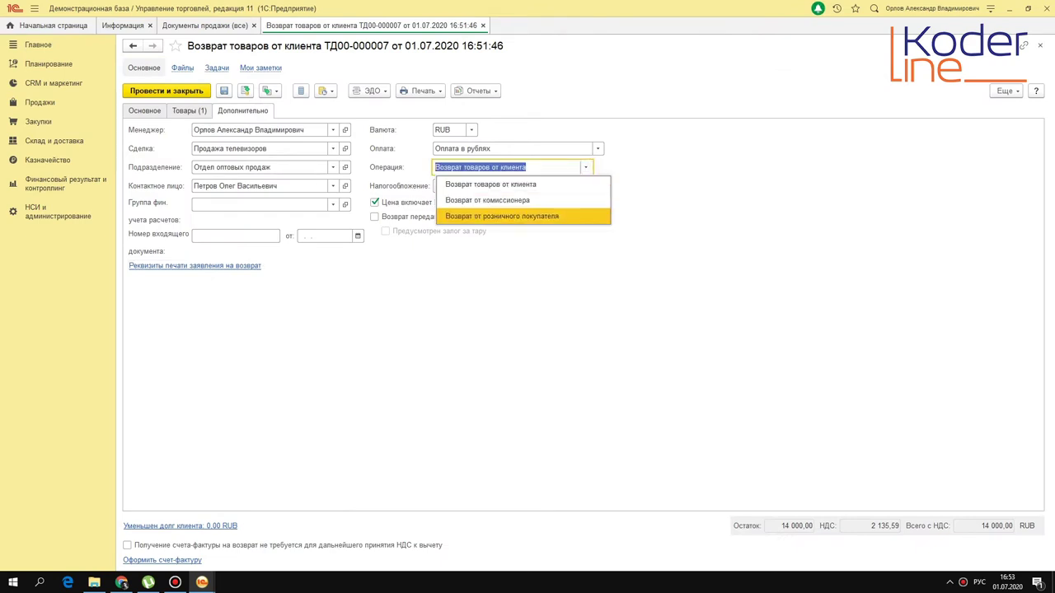
click(709, 178)
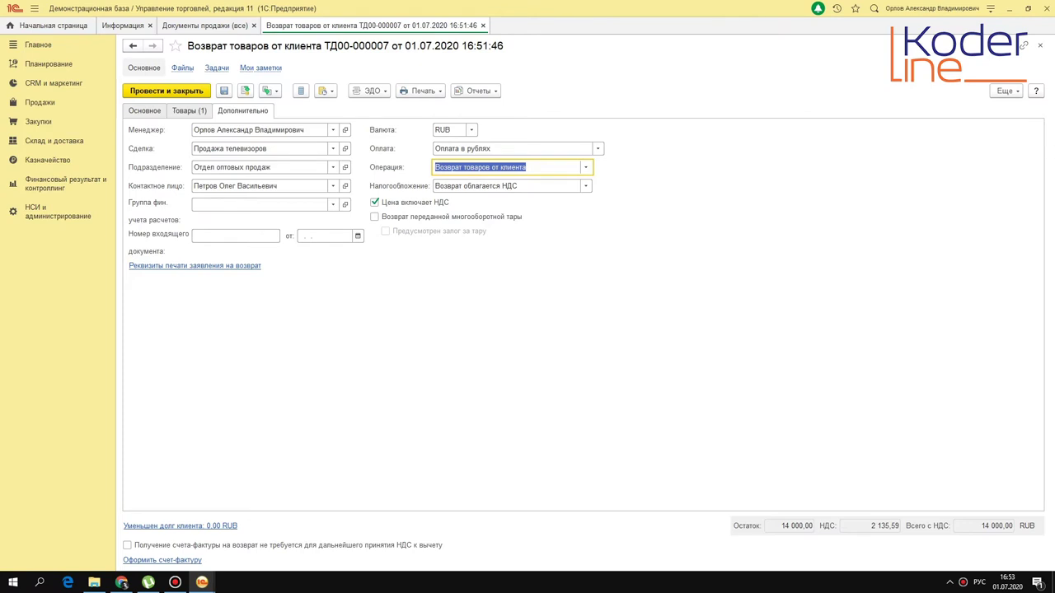
click(145, 110)
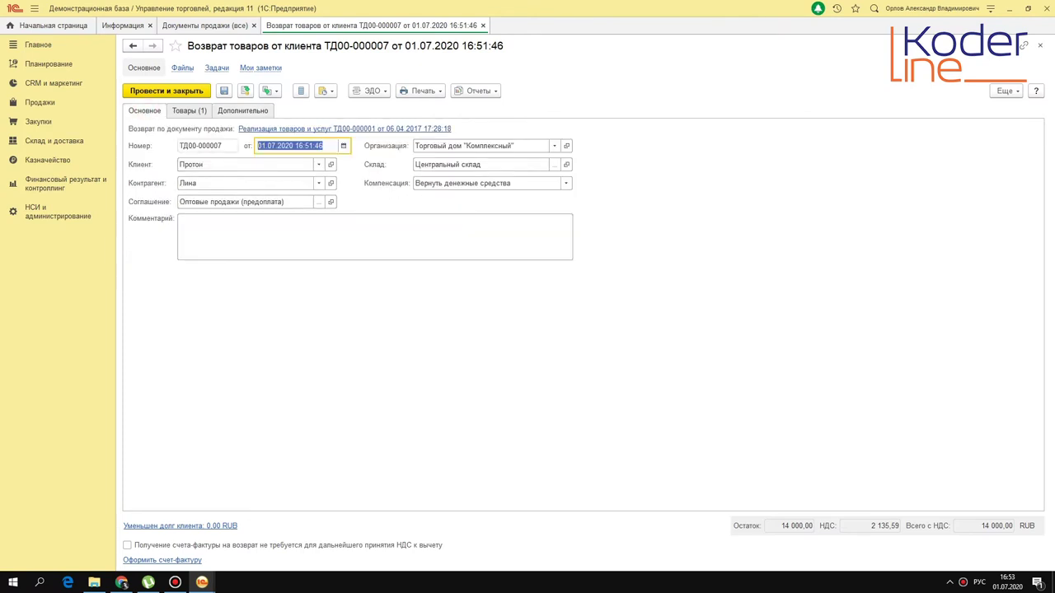
click(478, 91)
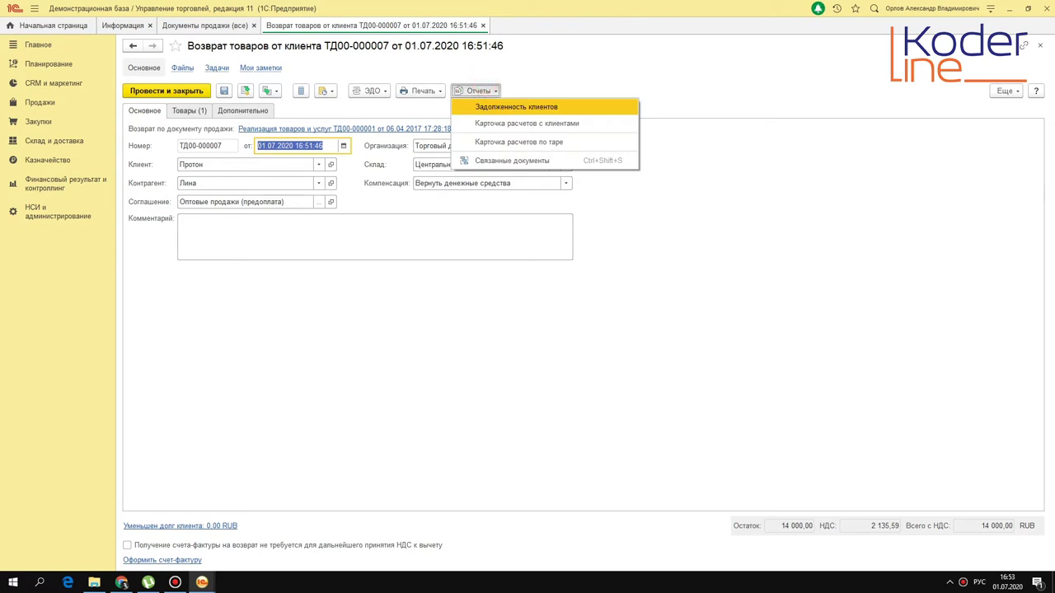
click(518, 142)
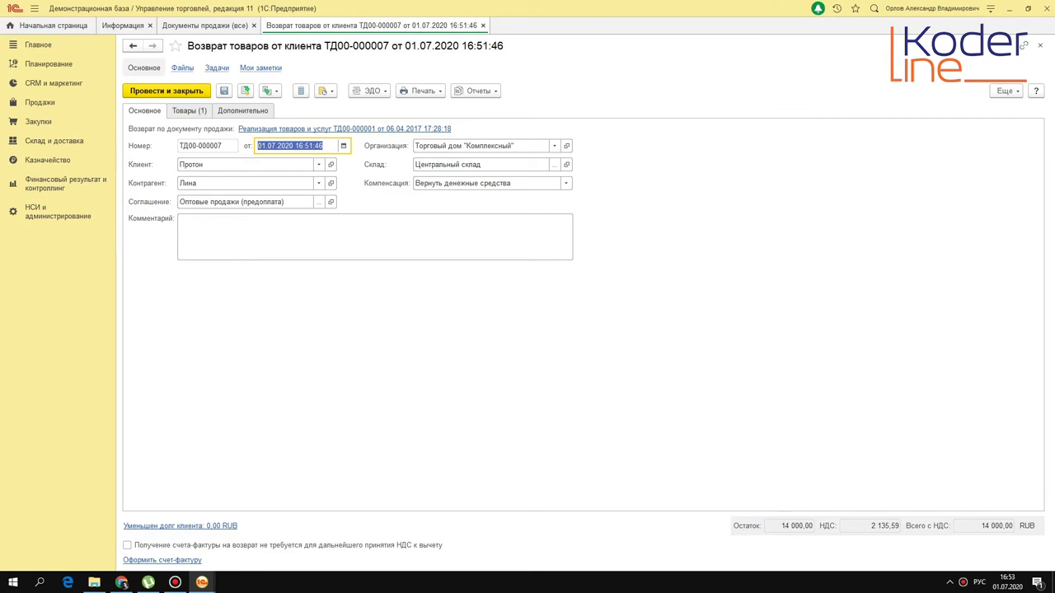
click(490, 88)
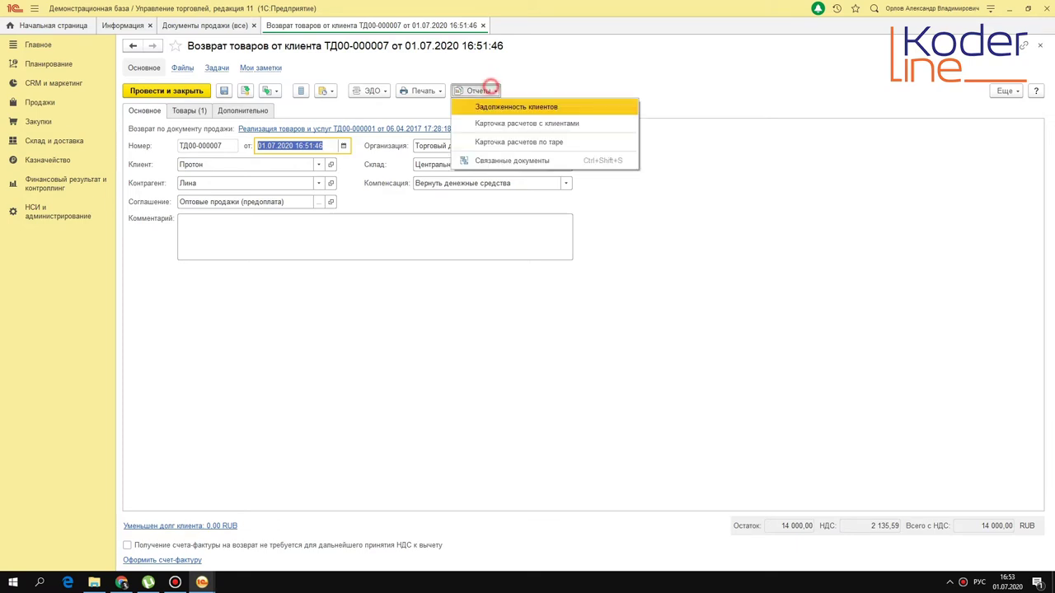
click(501, 107)
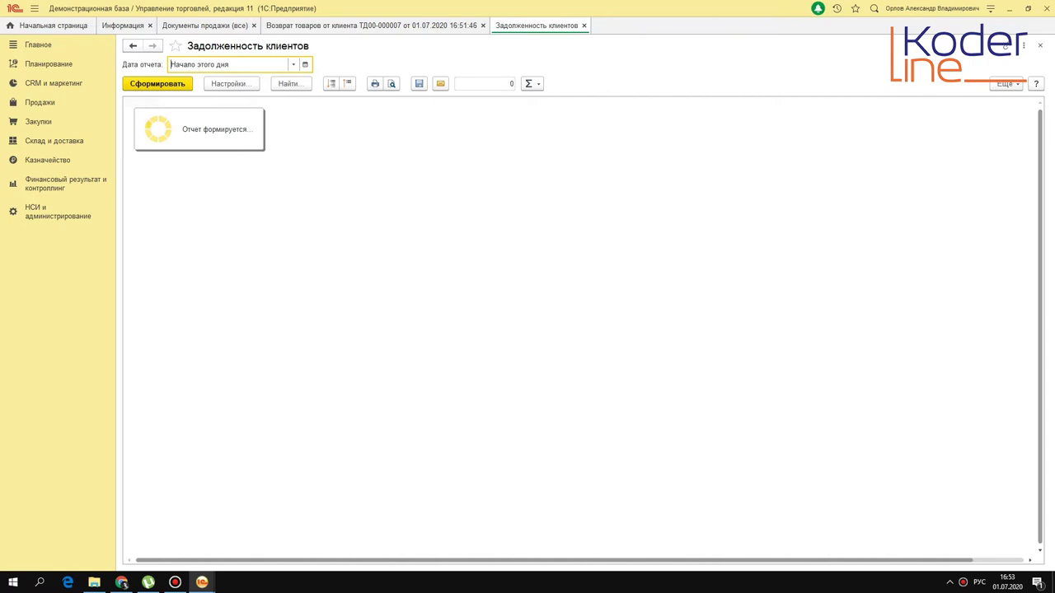
Select the Наш долг figures to confirm the 14 000 total, then close the report.
click(569, 194)
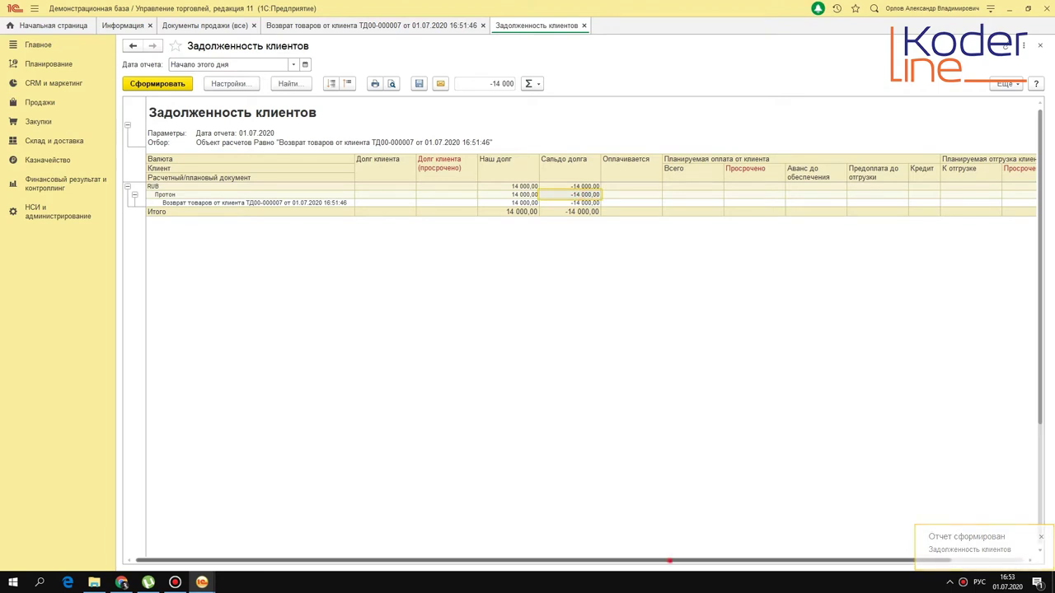
scroll(576, 330, right, 3)
scroll(577, 329, left, 3)
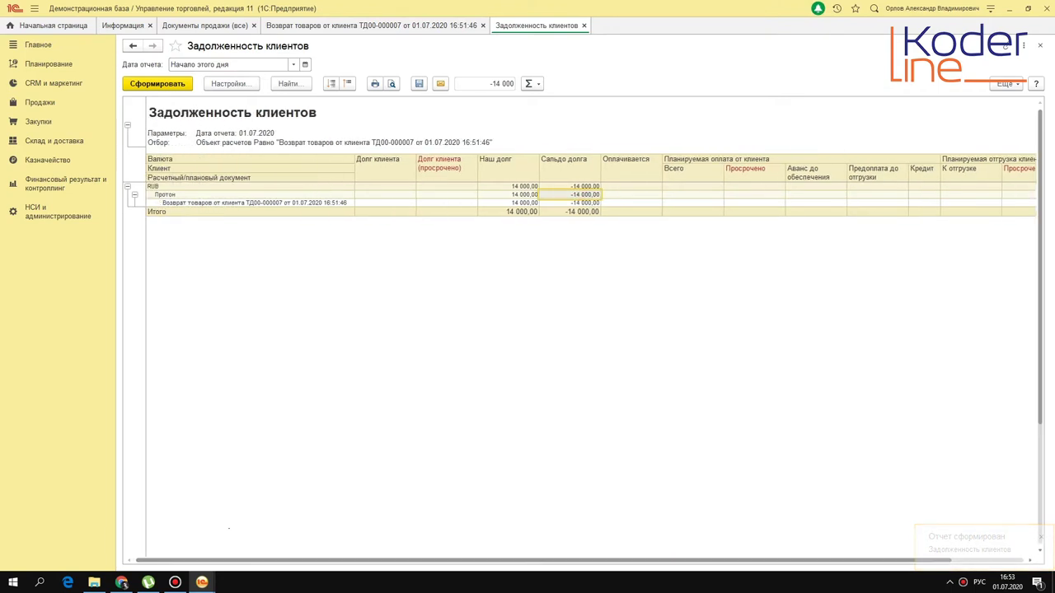
key(Left)
key(shift+Down)
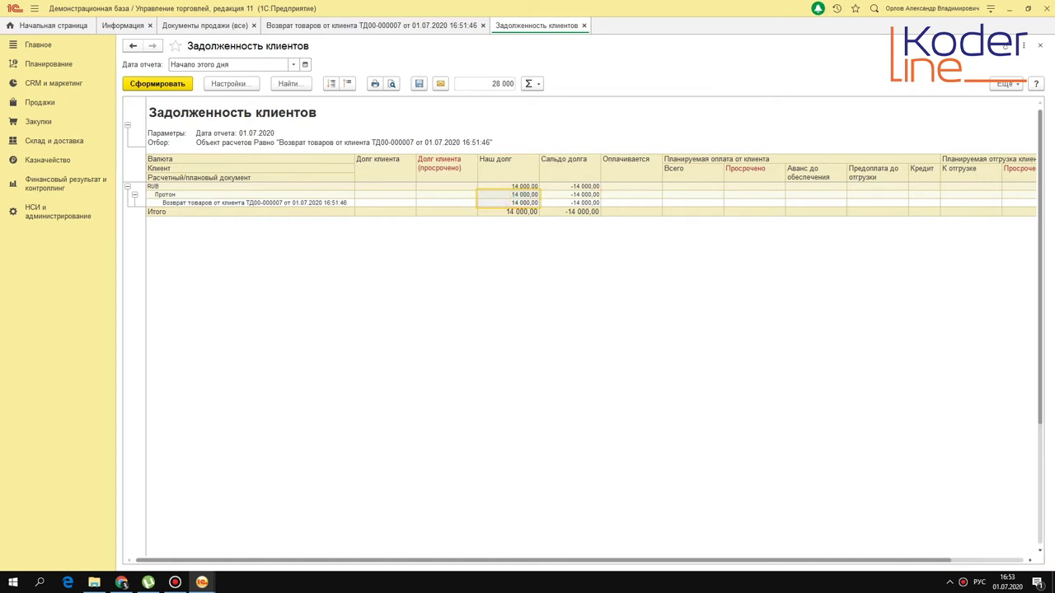
click(583, 25)
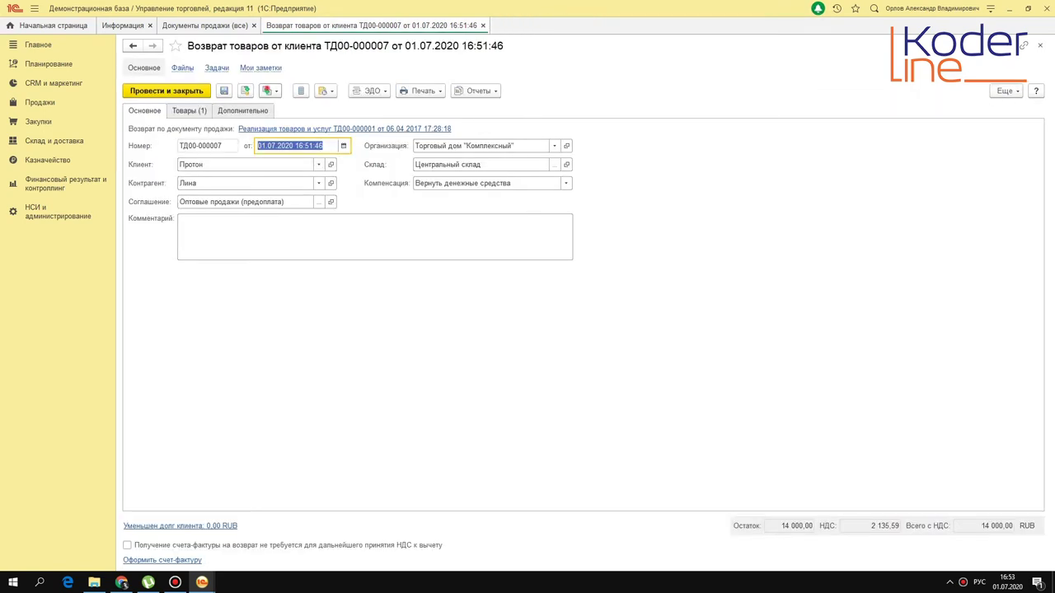
Create a Претензия клиента from return ТД00-000007 via Создать на основании.
click(271, 91)
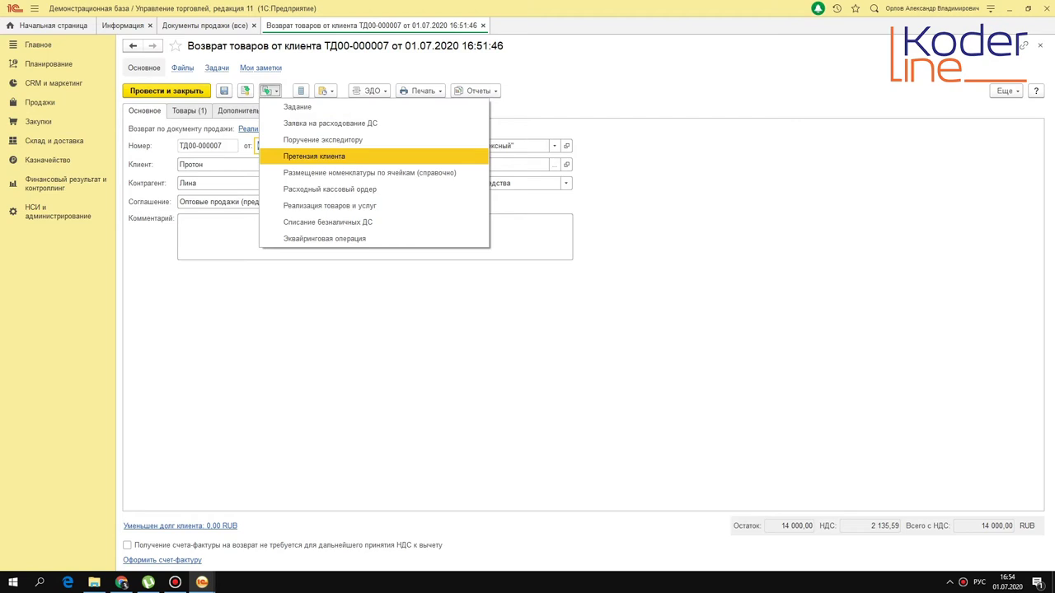
key(Down)
key(Down)
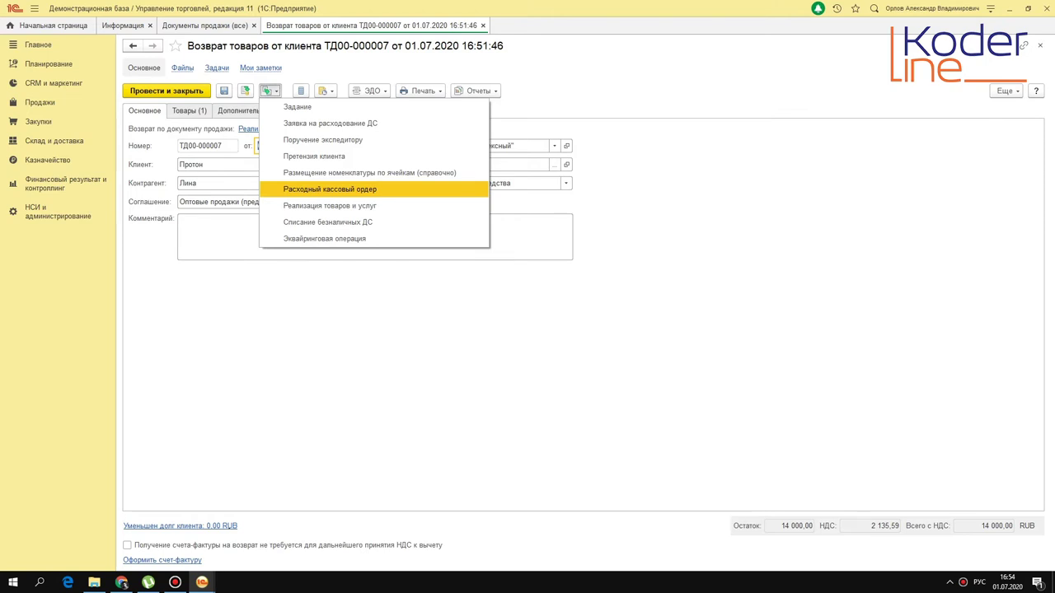
key(Down)
key(Down)
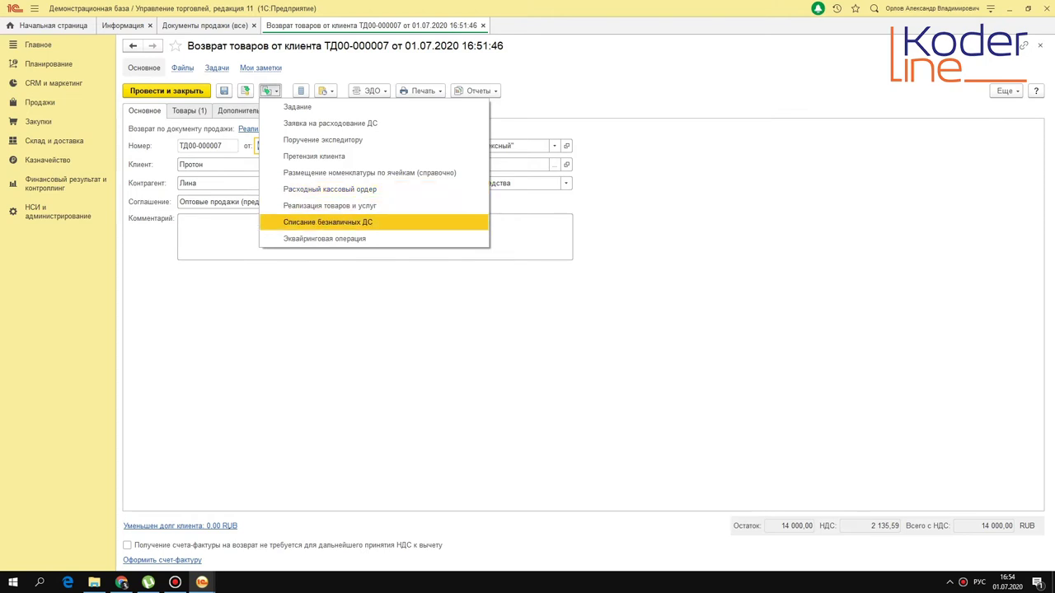
key(Down)
key(Return)
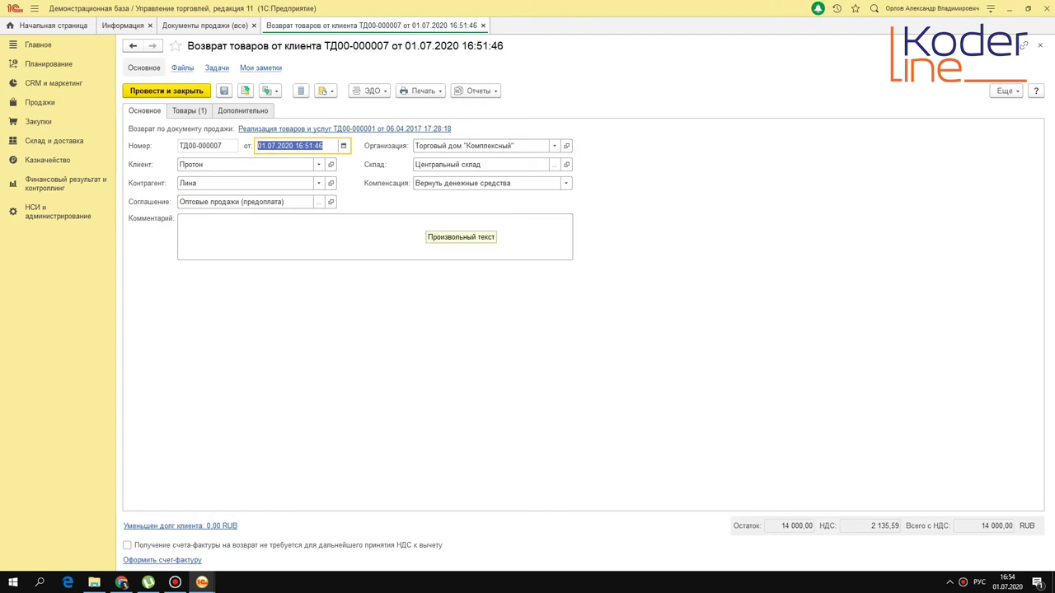
click(271, 91)
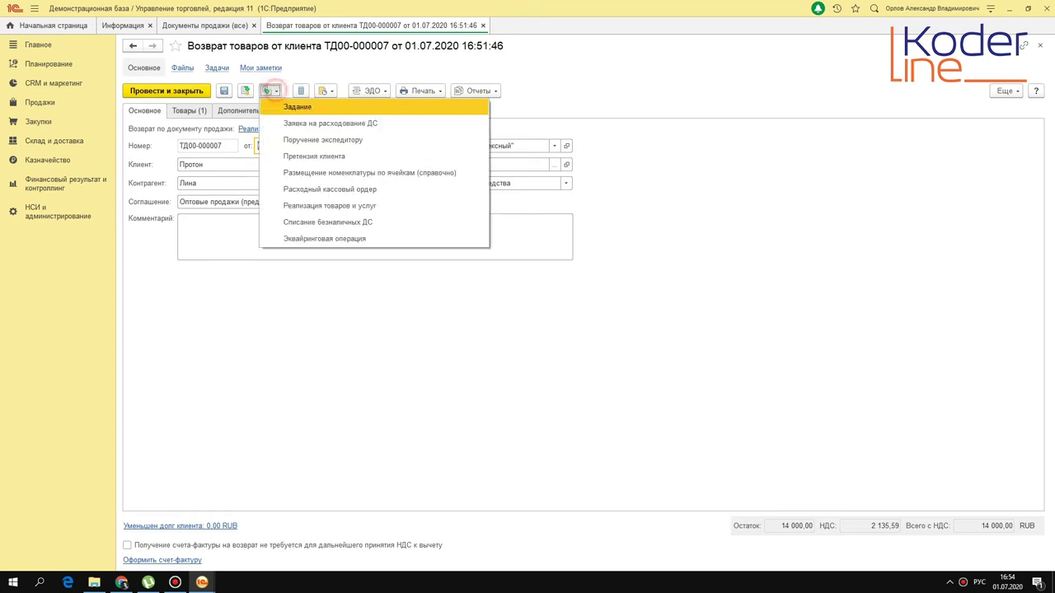
click(337, 157)
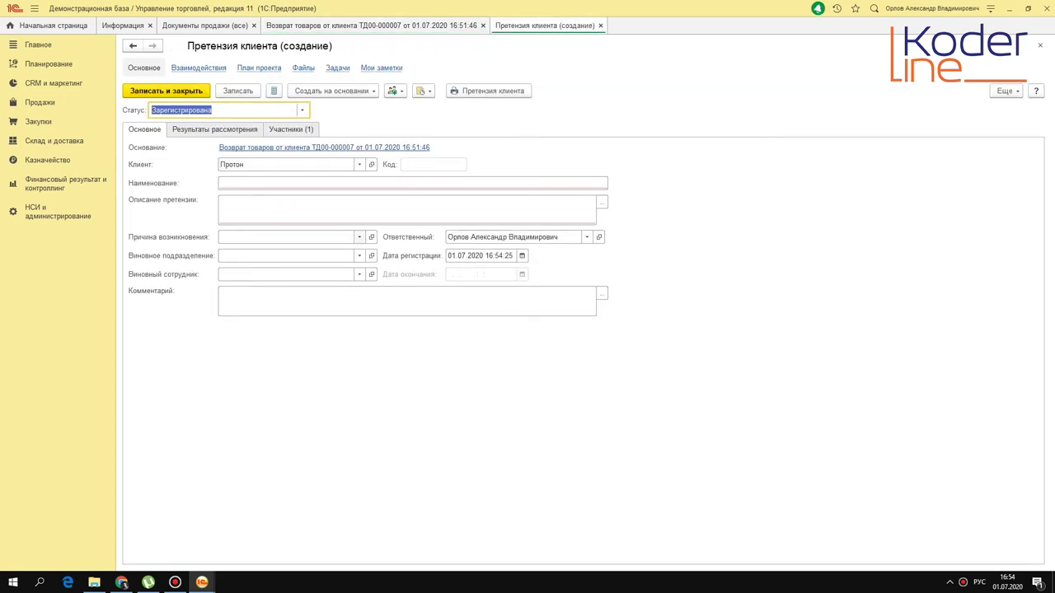
Browse the claim statuses, leave it at Зарегистрирована, and close the claim.
click(302, 110)
key(Down)
key(Down)
key(Down)
key(Up)
key(Up)
key(Up)
key(Down)
key(Down)
key(Down)
key(Escape)
click(382, 203)
key(Escape)
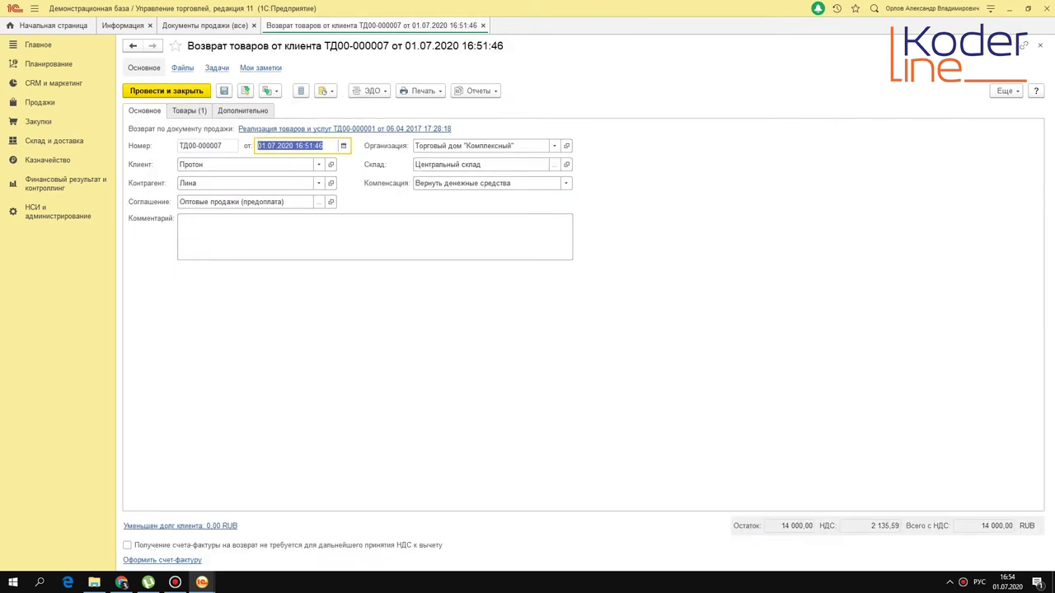
Create the claim again, view its Результаты рассмотрения, Участники and interactions, then close it.
click(266, 90)
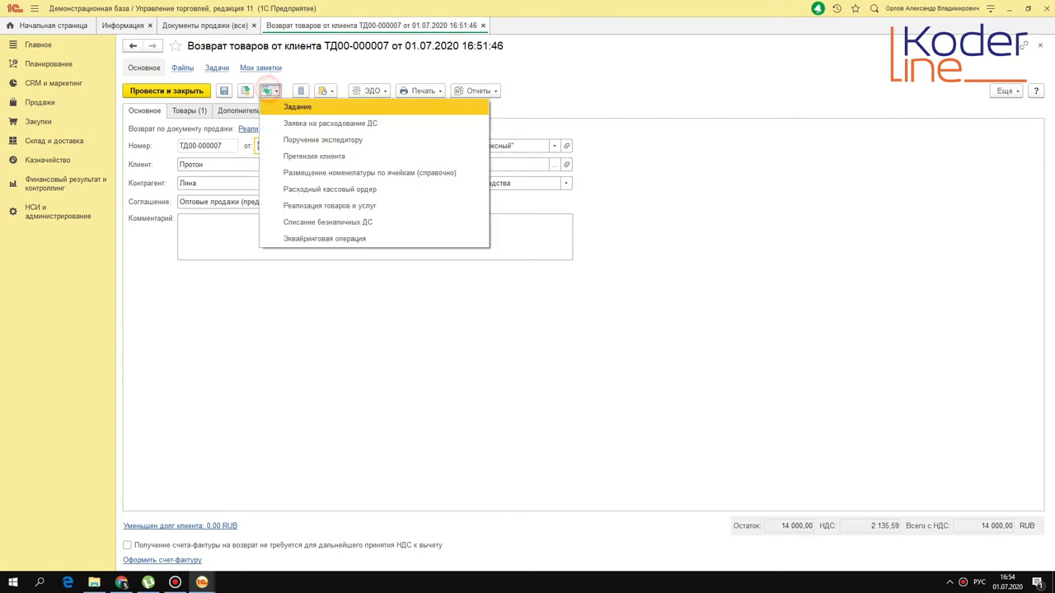
click(328, 153)
click(237, 130)
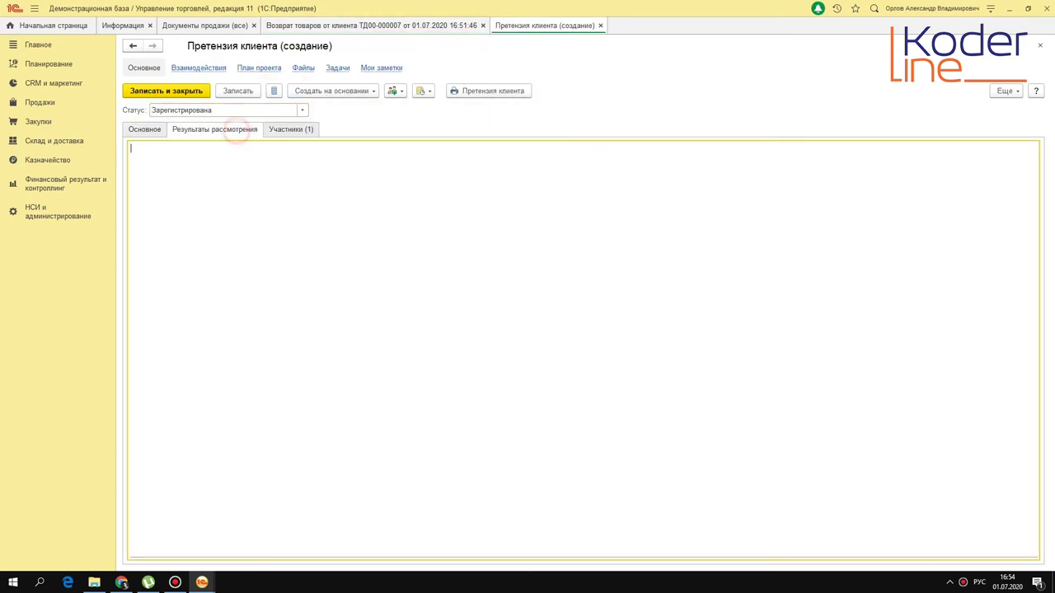
click(289, 129)
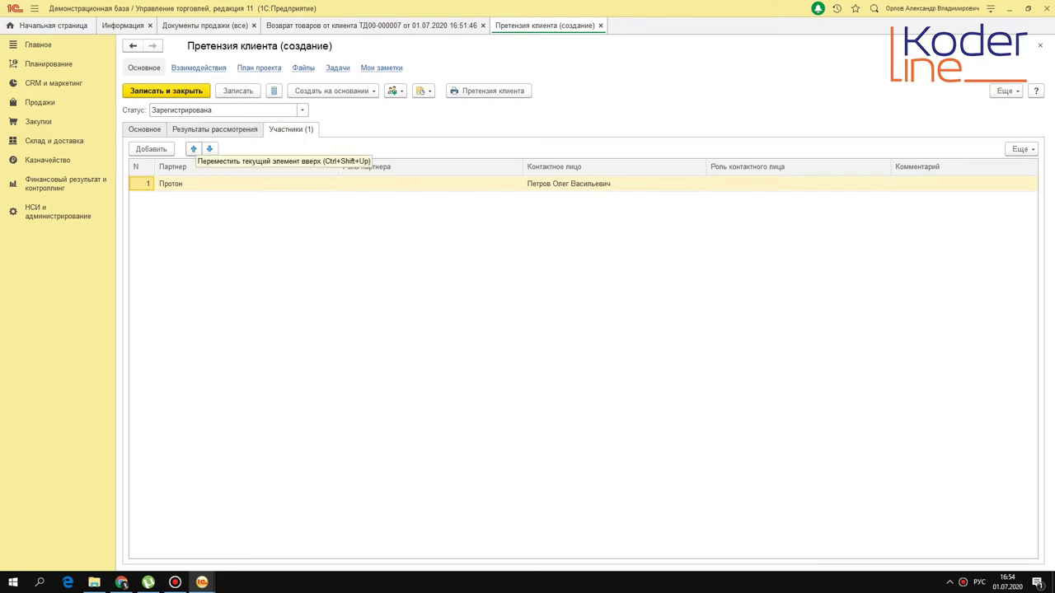
click(144, 129)
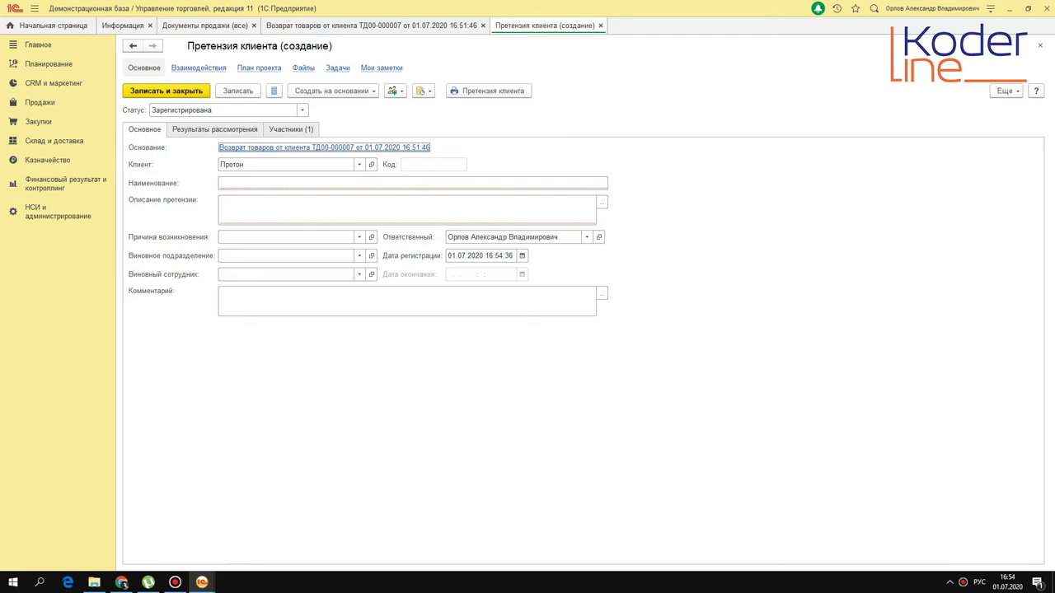
click(394, 91)
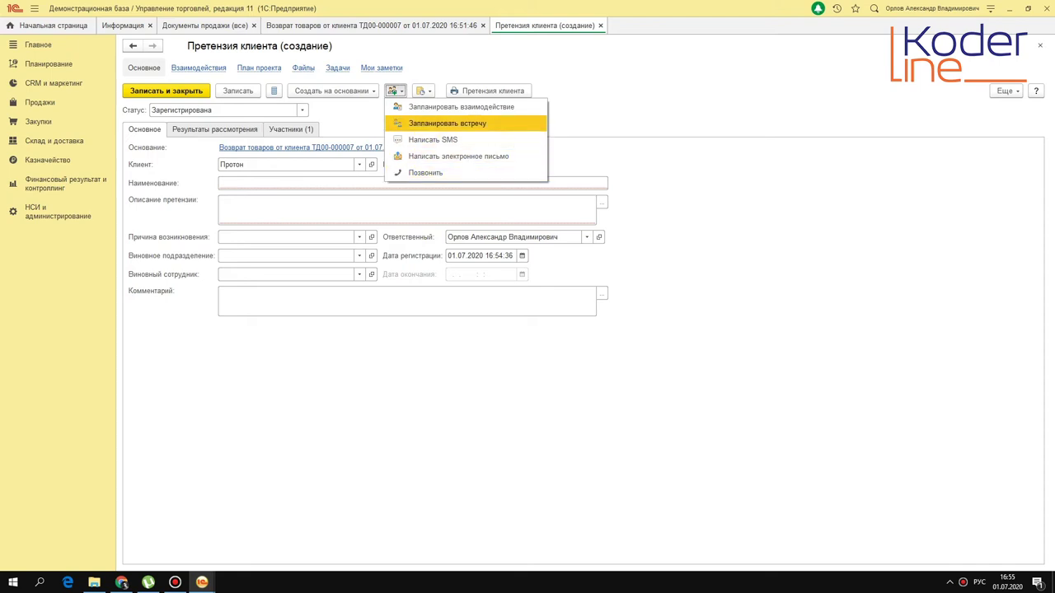
click(341, 125)
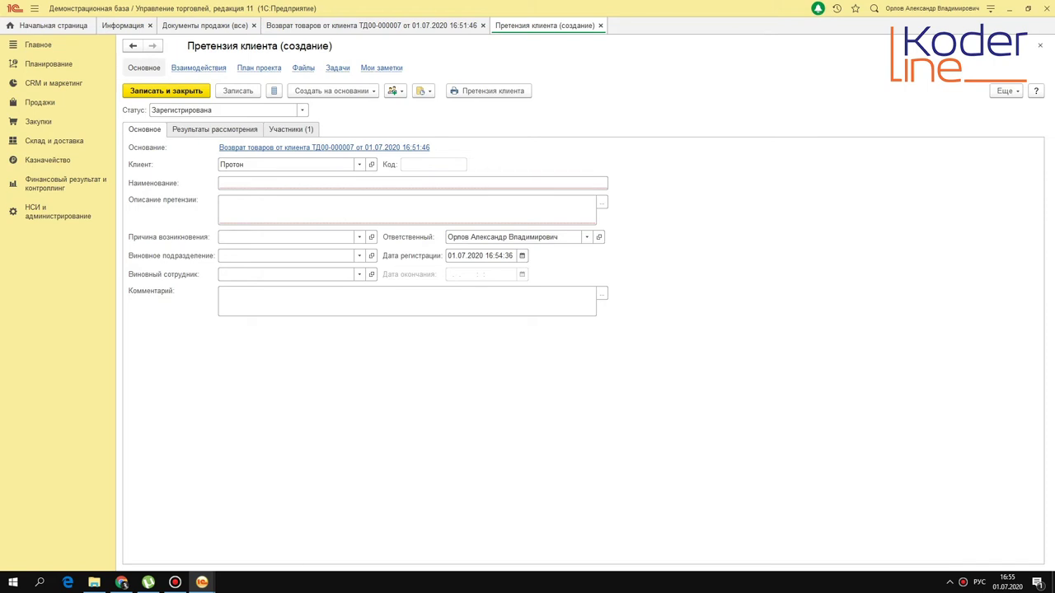
key(Escape)
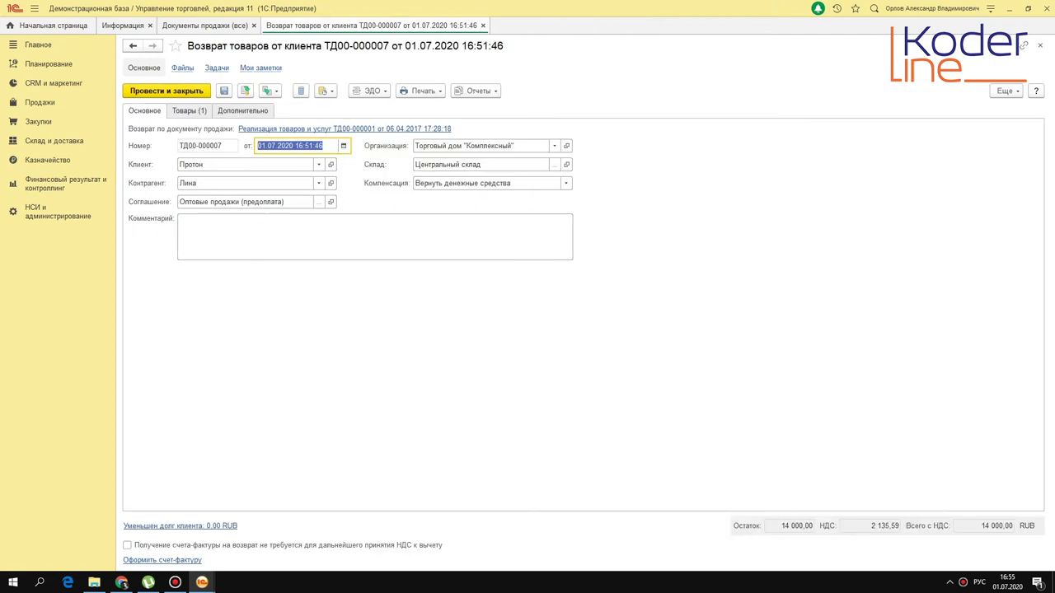
Generate the Ведомость по товарам на складах report, then return to the return document.
click(186, 111)
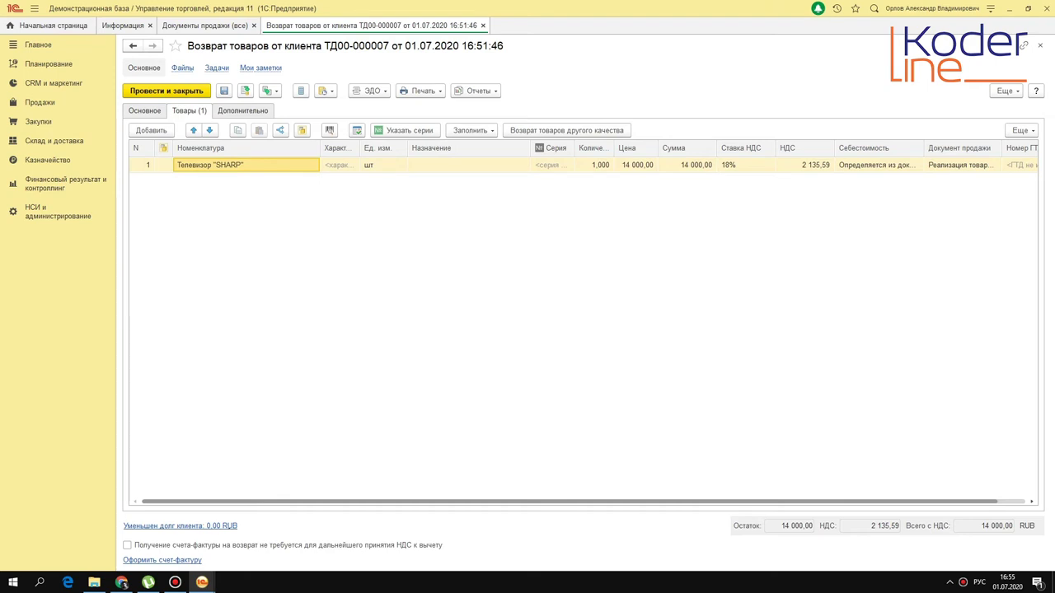
click(51, 140)
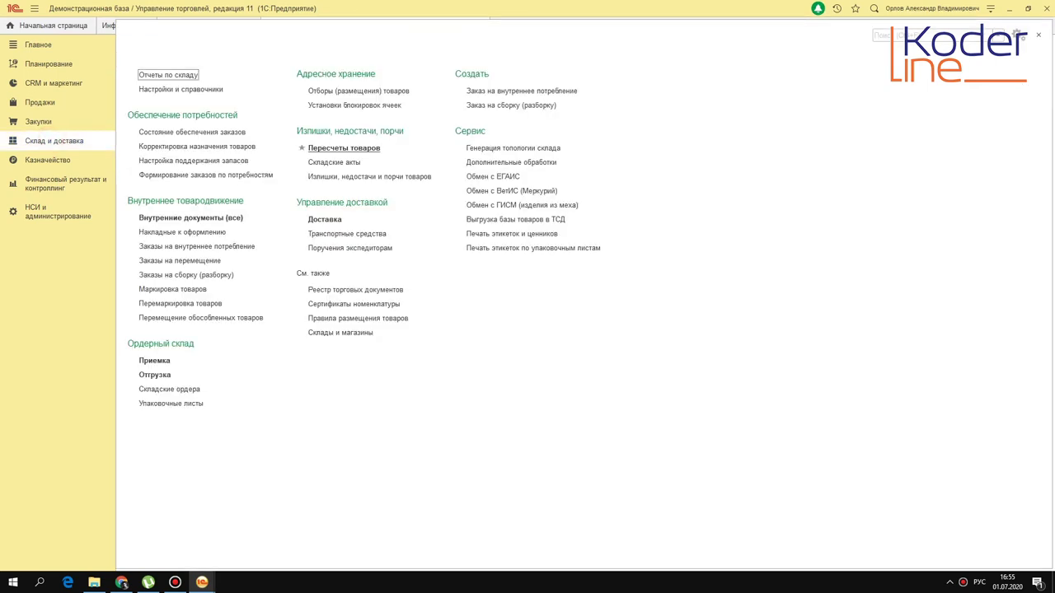
click(165, 75)
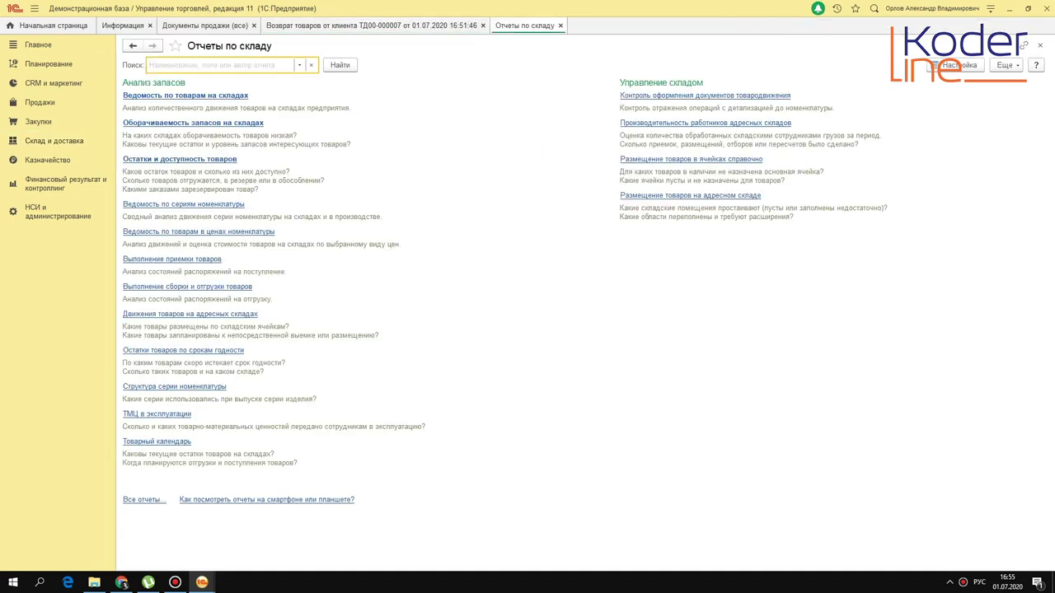
click(235, 90)
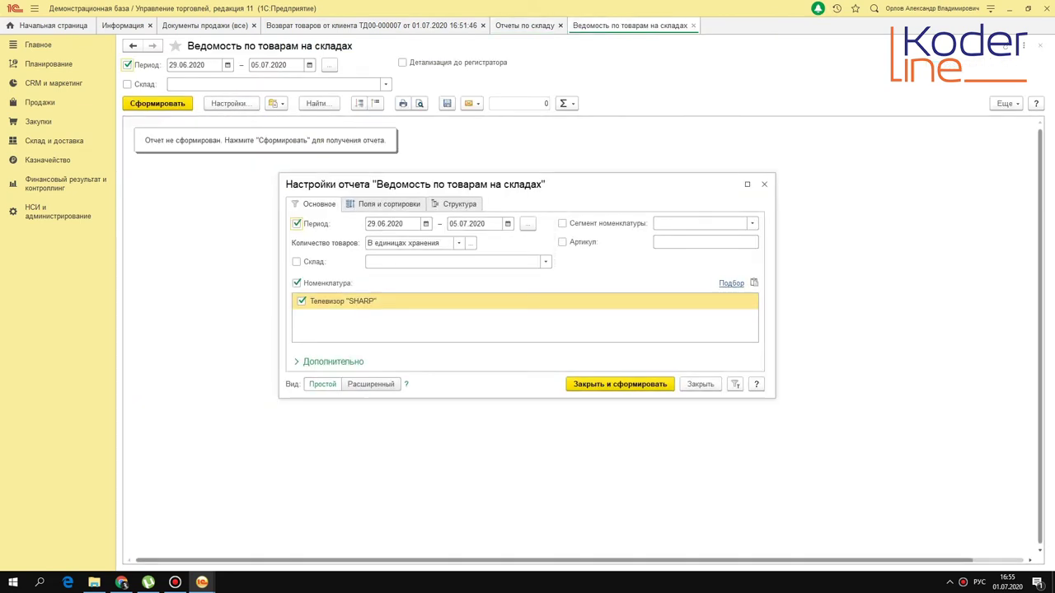
click(655, 383)
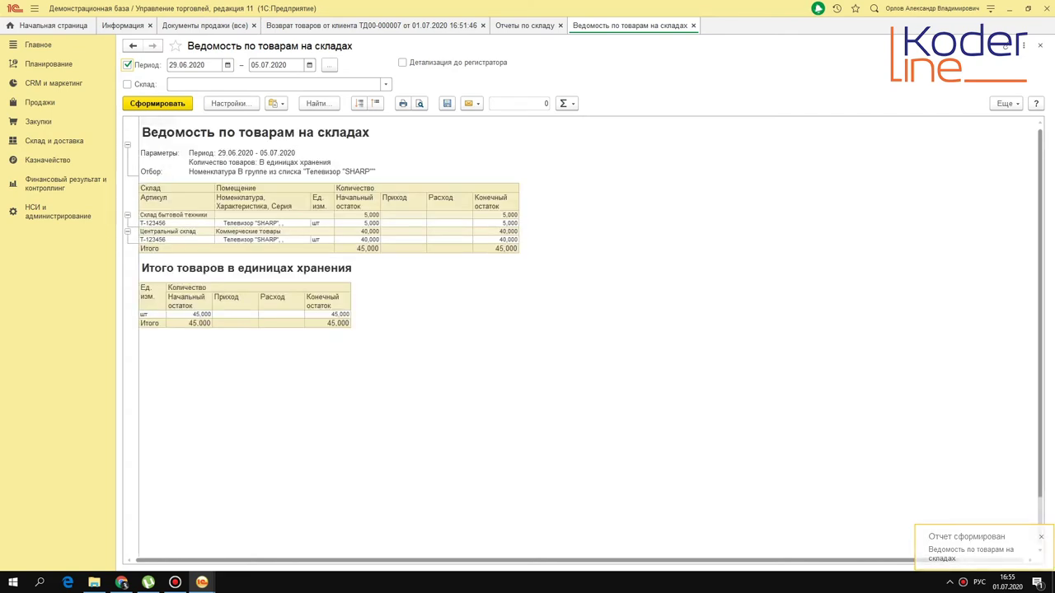
click(466, 26)
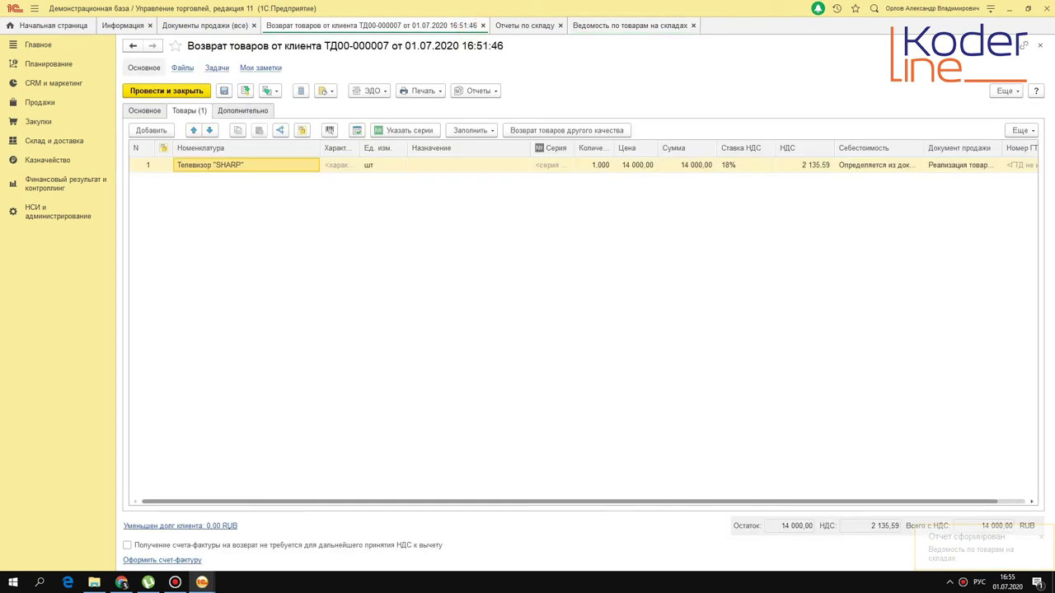
Check the return's warehouse, then find ТД00-000007 in Возвраты к оформлению and check its status.
click(137, 111)
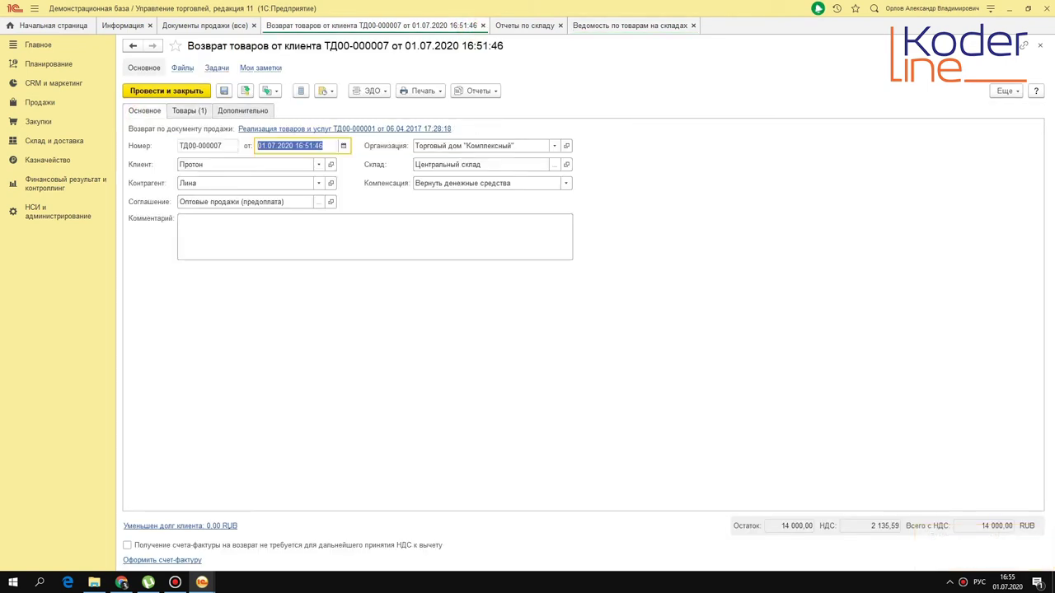
click(478, 164)
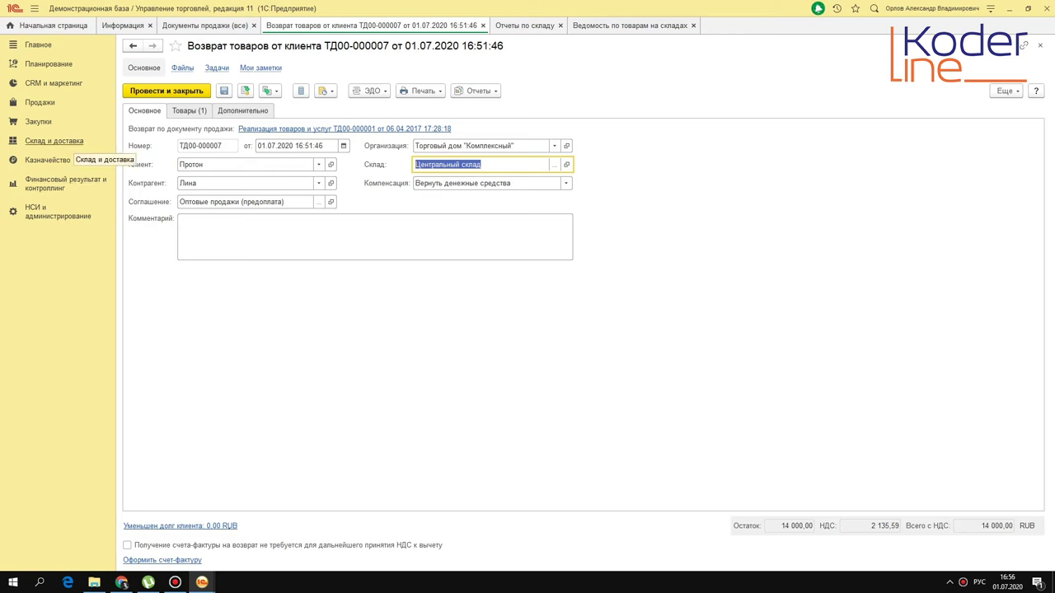
click(40, 102)
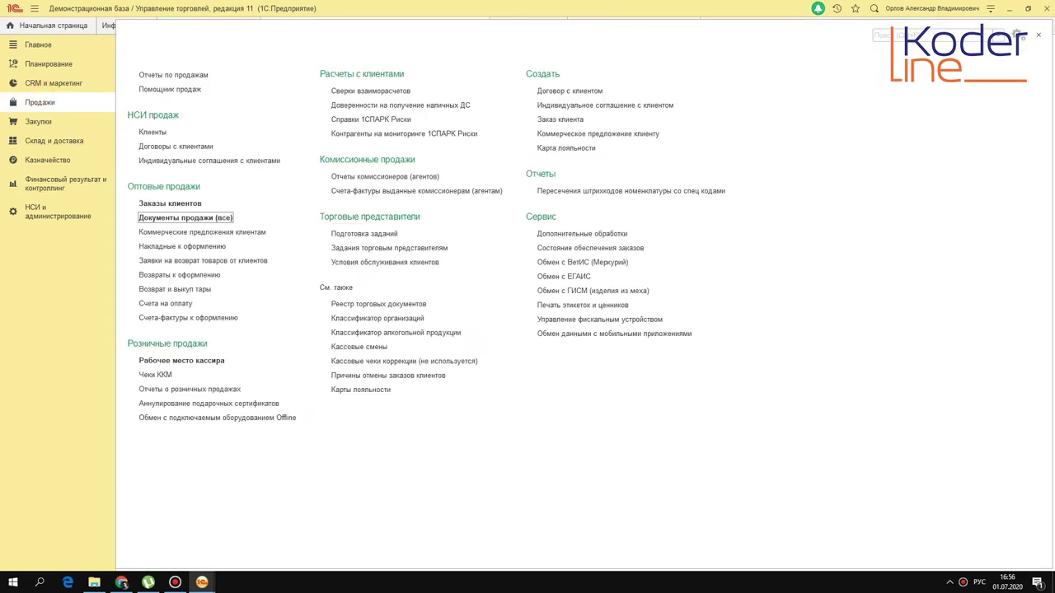
click(186, 275)
click(183, 120)
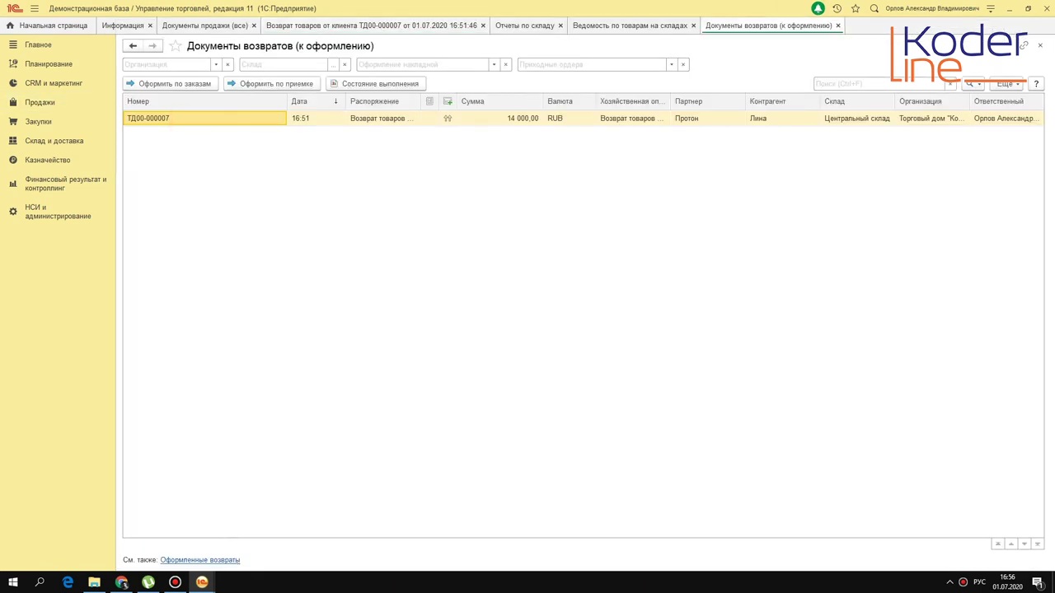
click(412, 86)
click(611, 313)
click(448, 118)
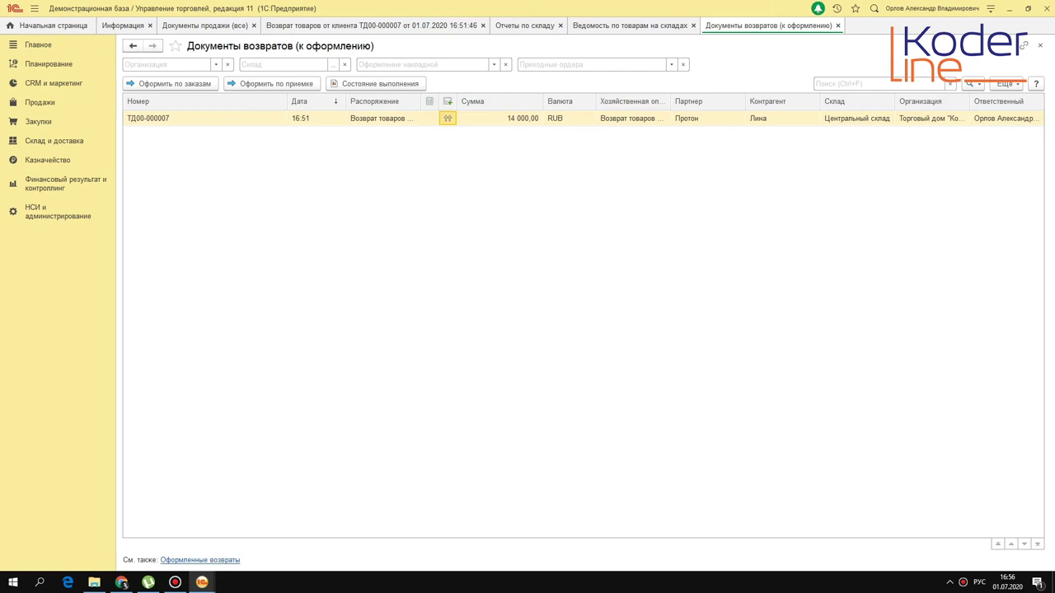
click(54, 141)
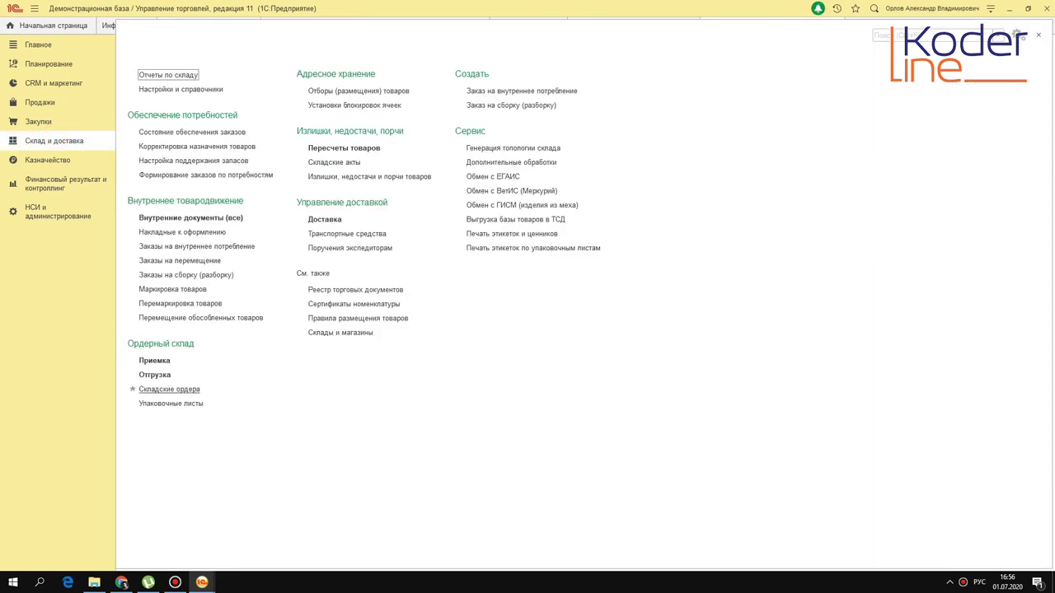
In Приемка, confirm the Центральный склад warehouse and create a receipt order for ТД00-000007.
click(156, 360)
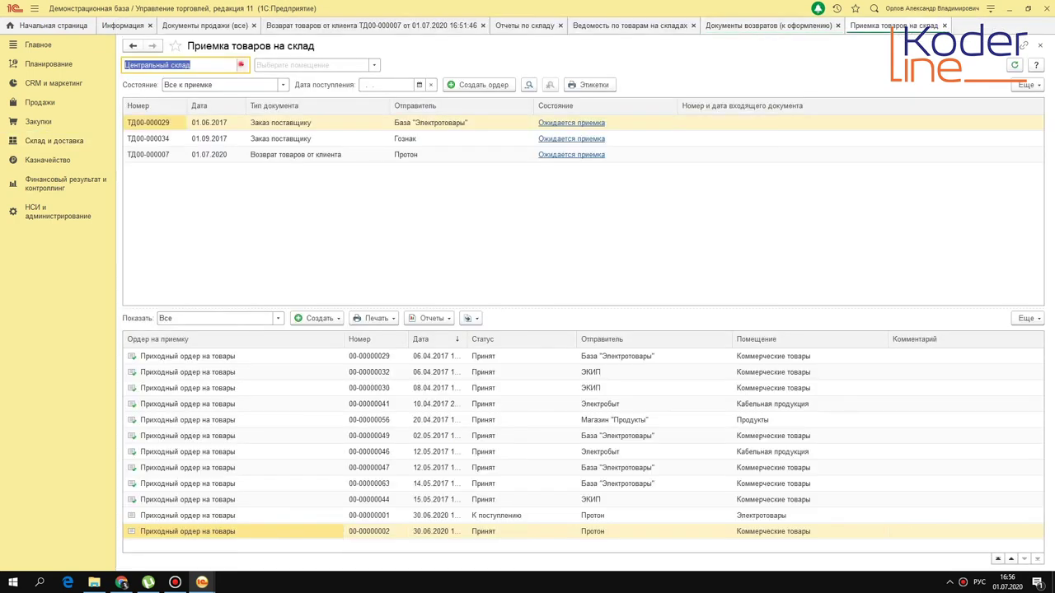
click(243, 64)
click(181, 64)
click(639, 25)
click(377, 24)
click(454, 165)
triple_click(498, 165)
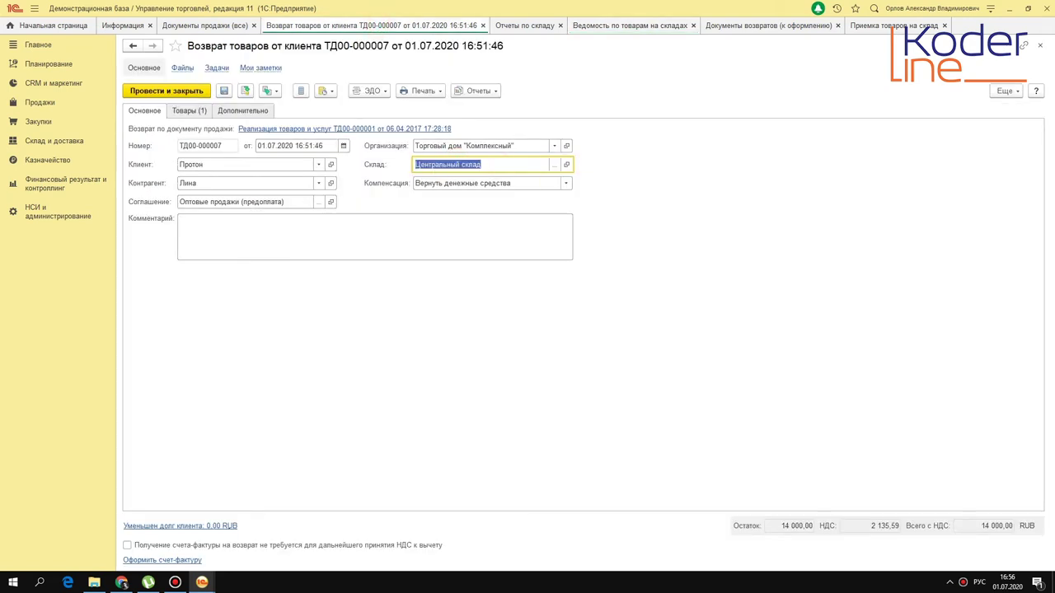
click(884, 25)
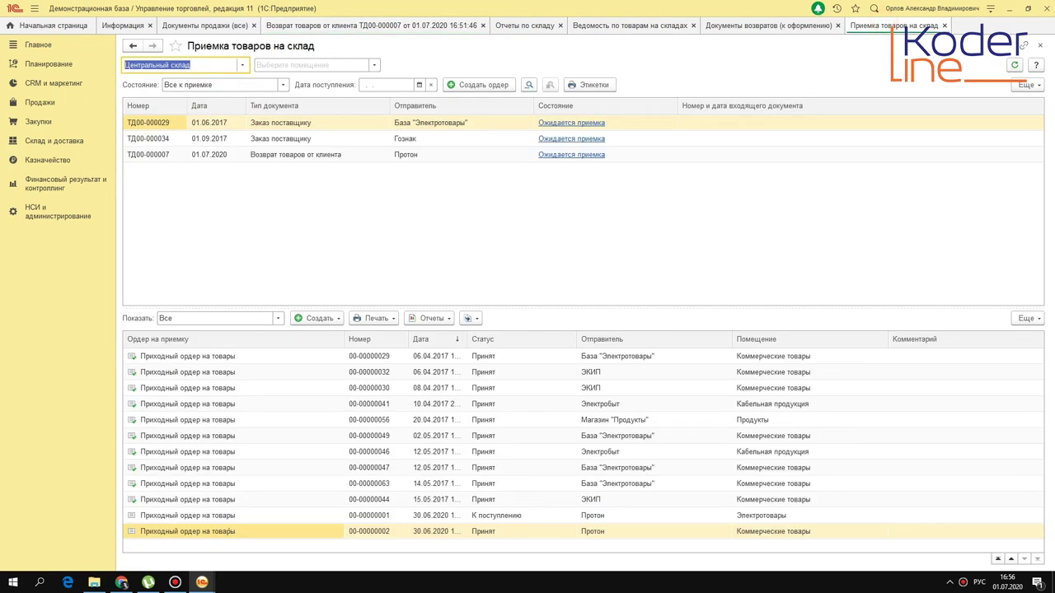
click(313, 155)
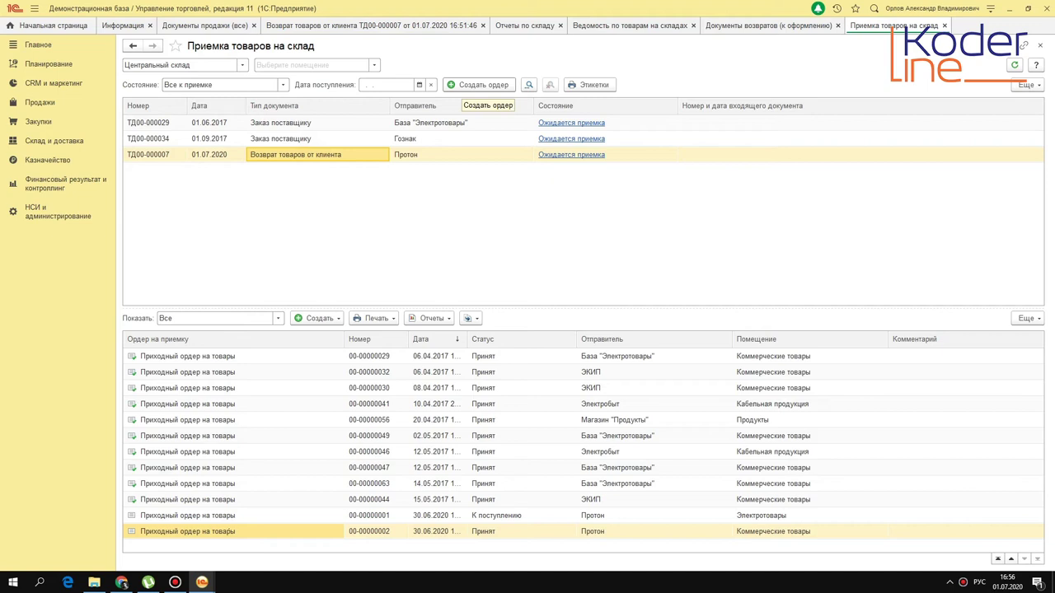
click(478, 85)
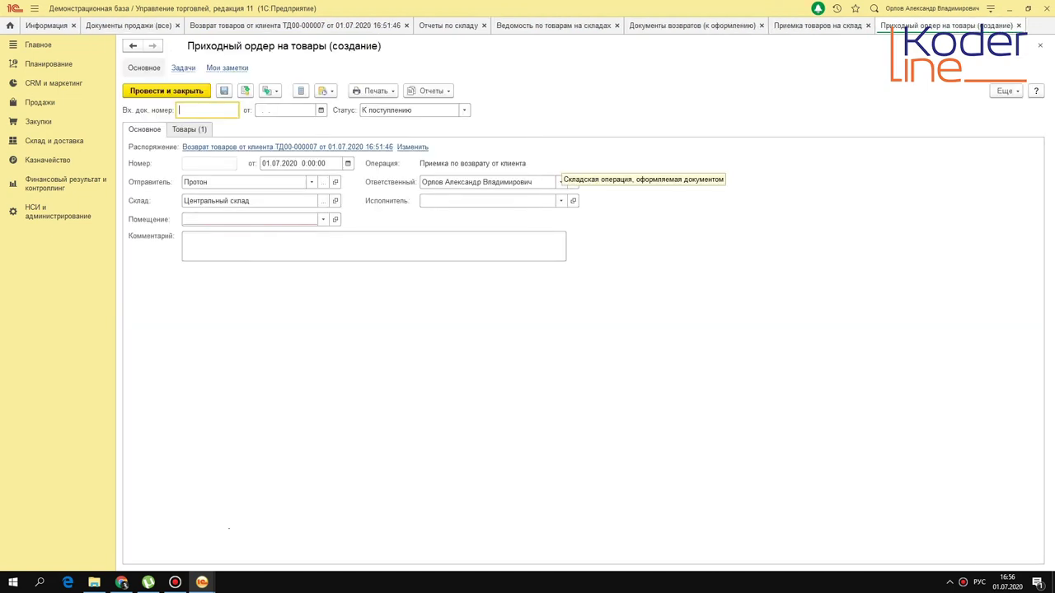
Check the stock report, then set the storage room to Коммерческие товары.
click(285, 218)
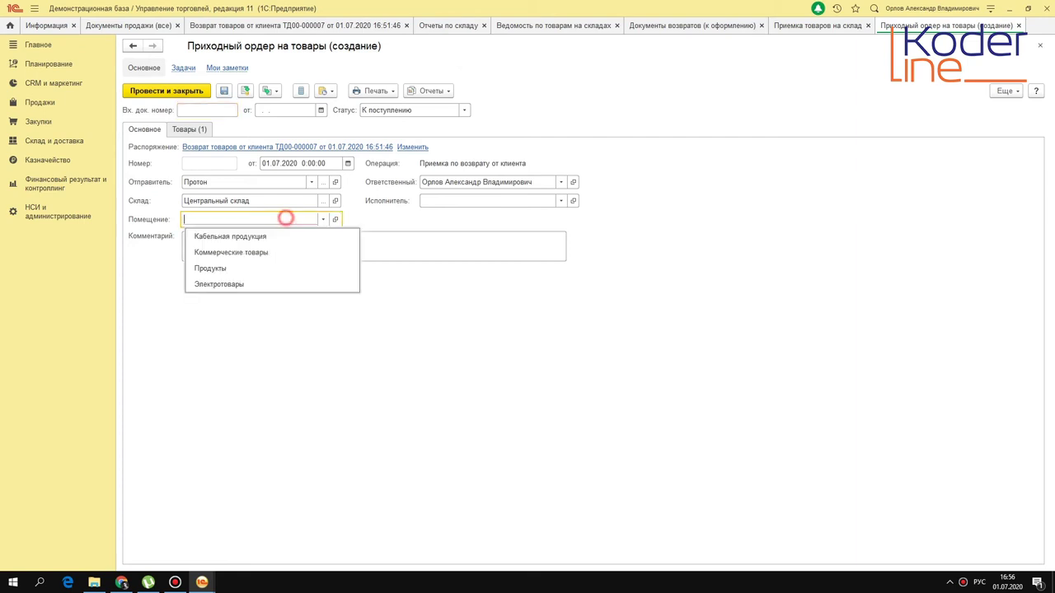
click(678, 334)
click(552, 26)
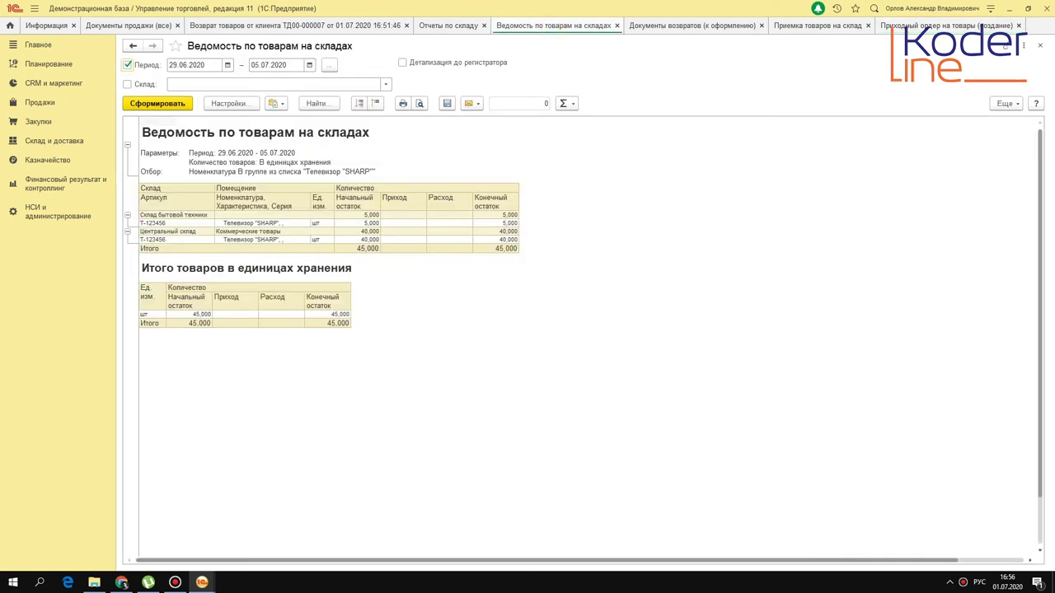
click(255, 231)
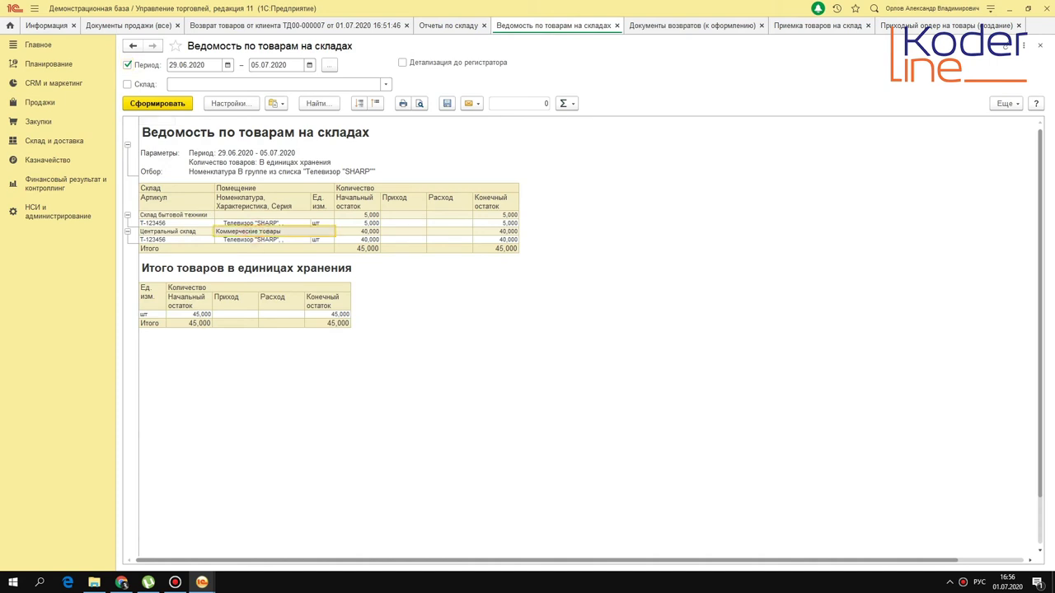
click(926, 26)
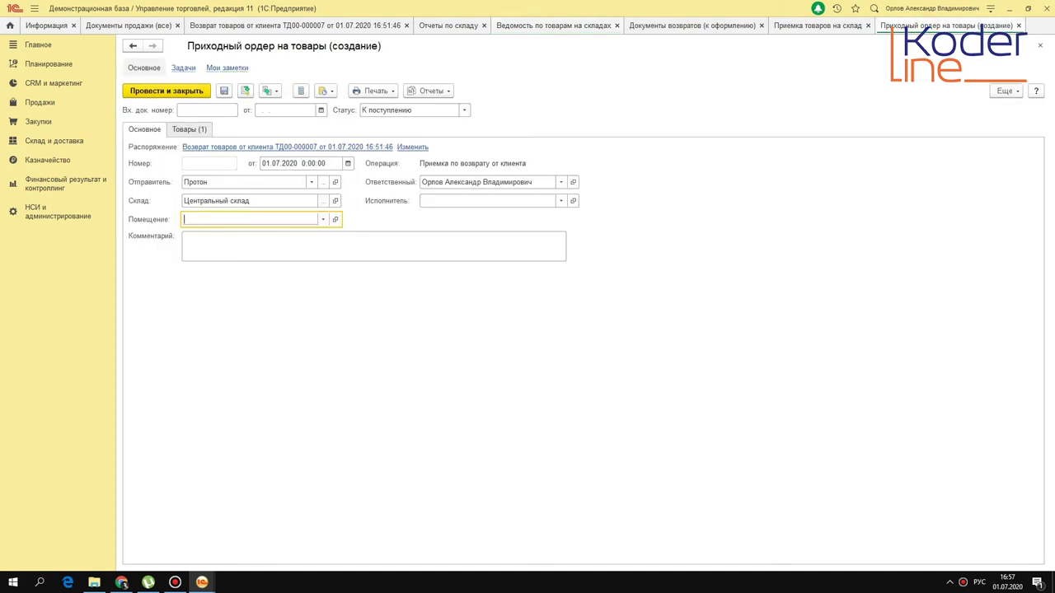
click(251, 258)
click(255, 237)
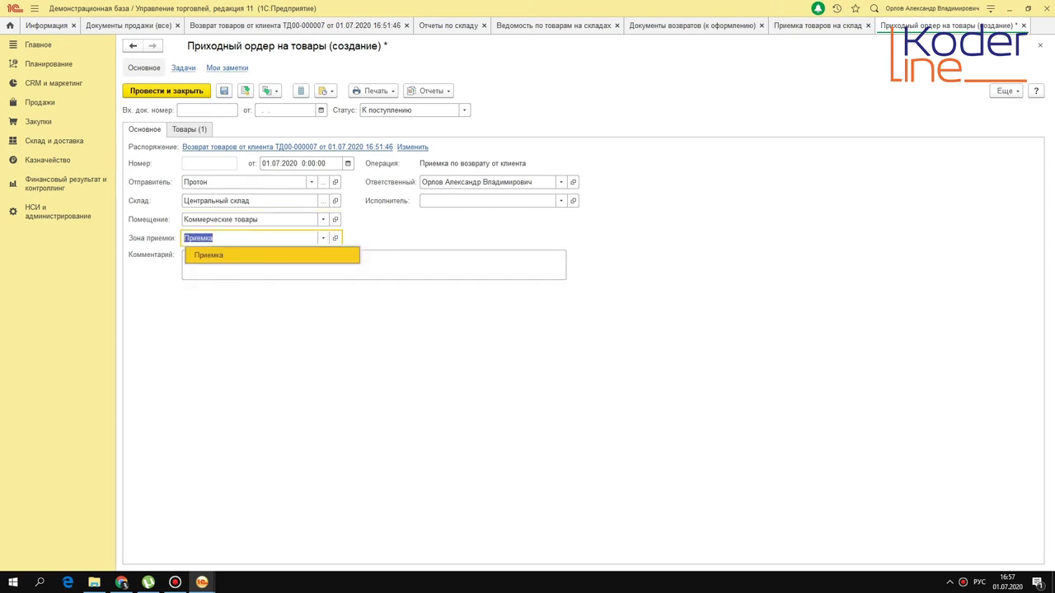
Set the receipt status to Принят and the SHARP TV's quantity to 1.
click(188, 130)
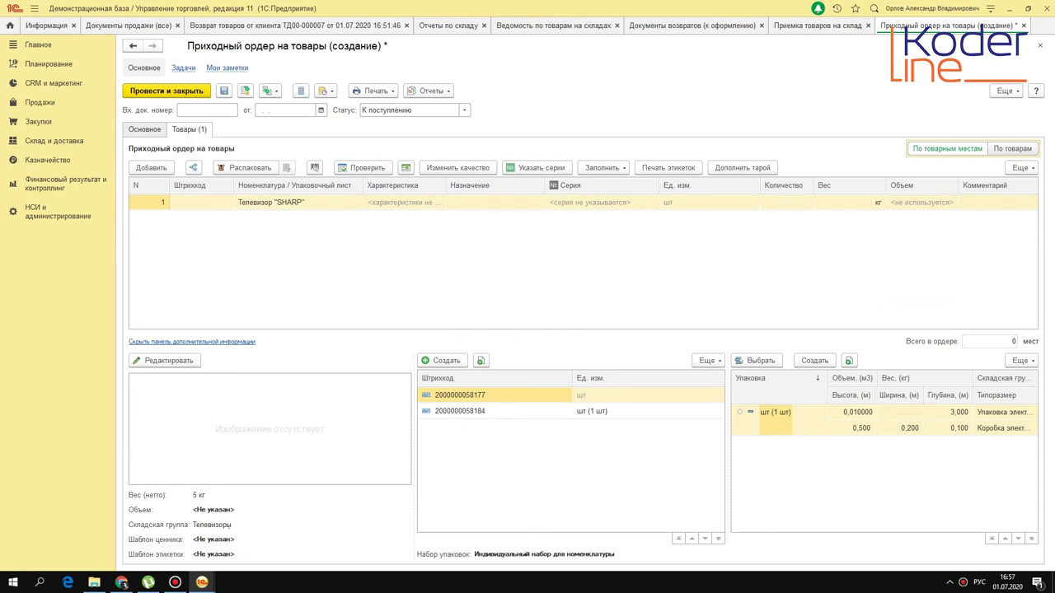
click(464, 109)
click(402, 175)
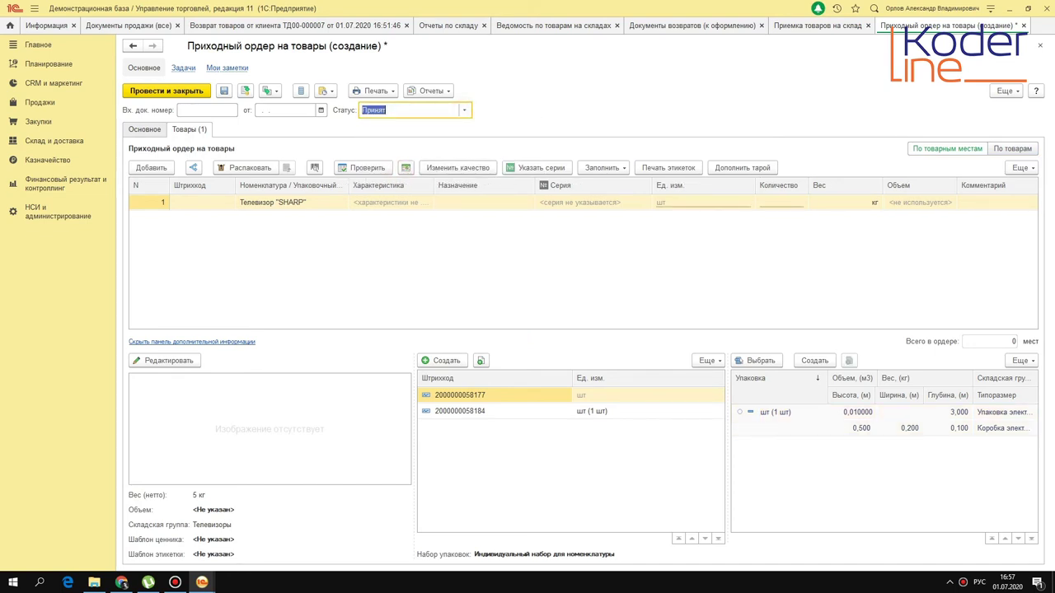
click(781, 202)
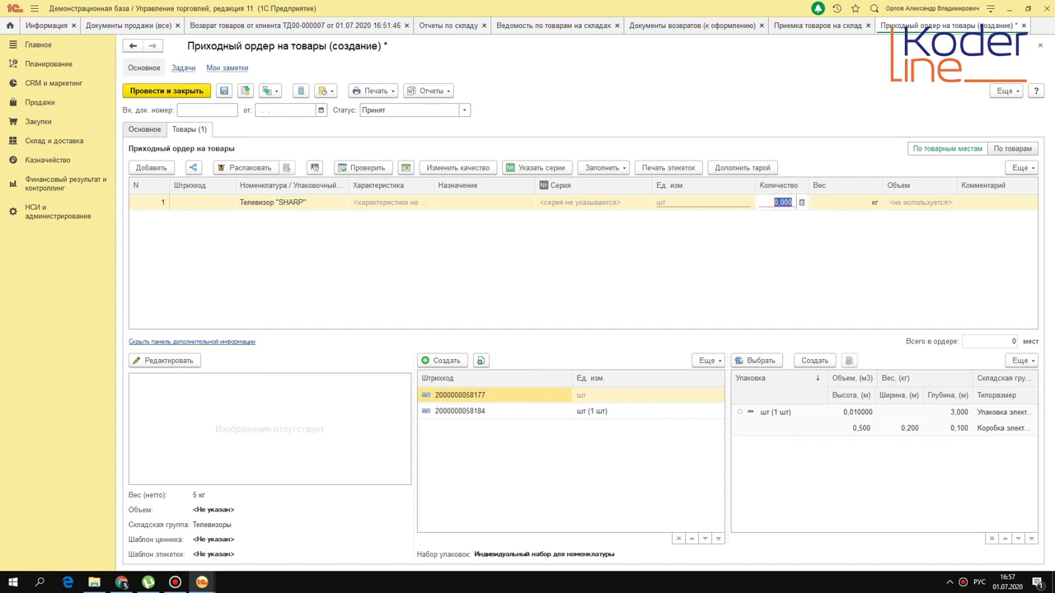
text(1)
key(Return)
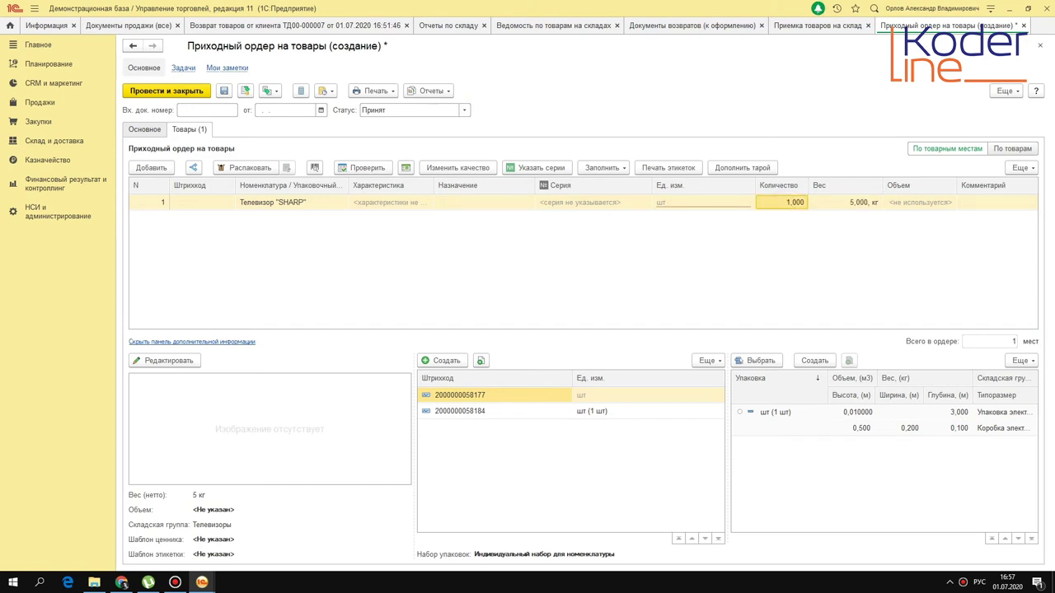
click(706, 203)
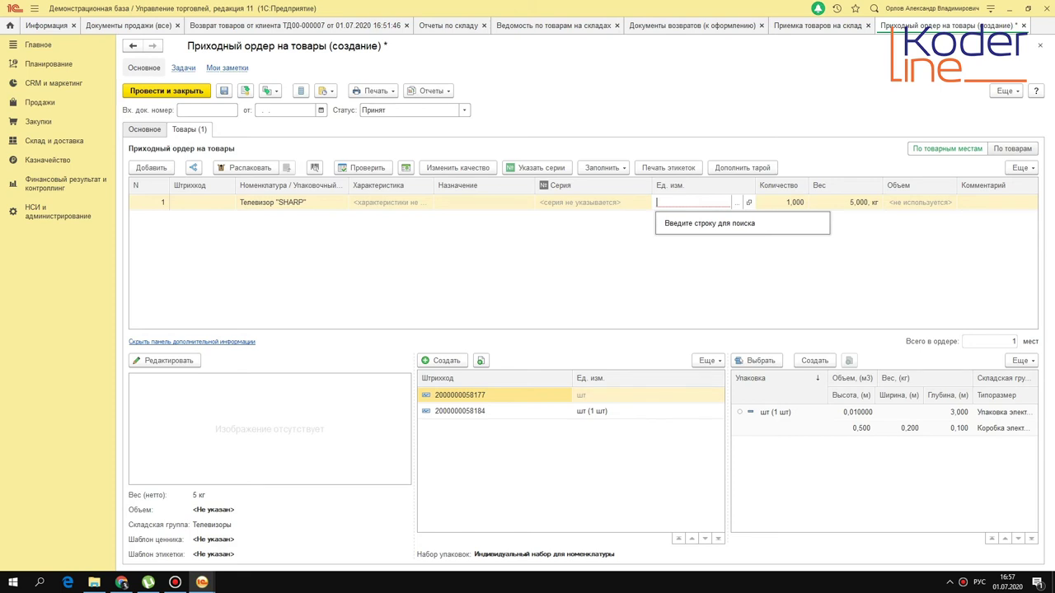
key(F4)
double_click(480, 283)
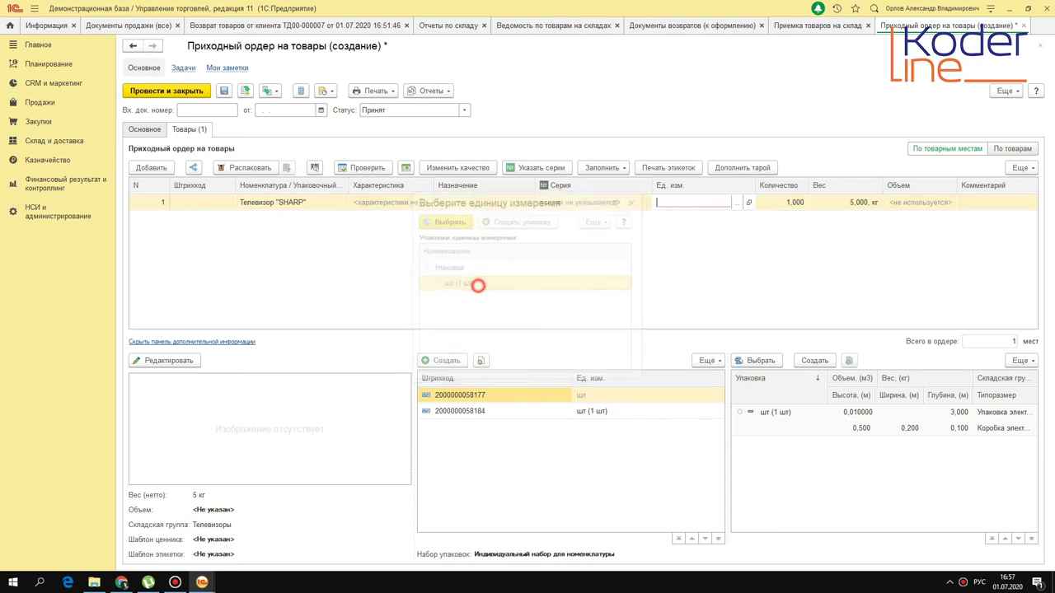
click(932, 202)
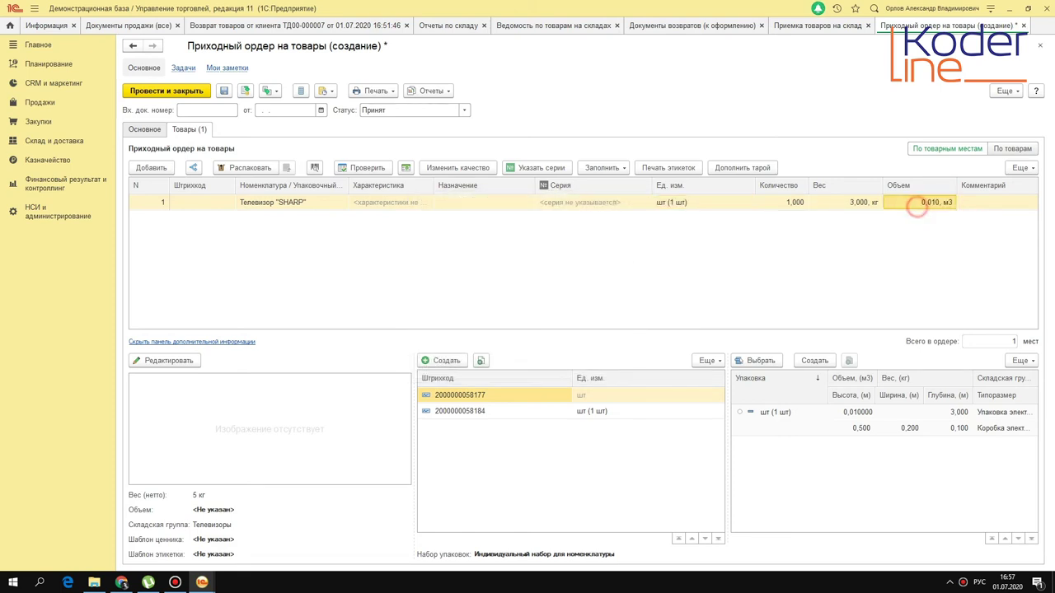
click(865, 204)
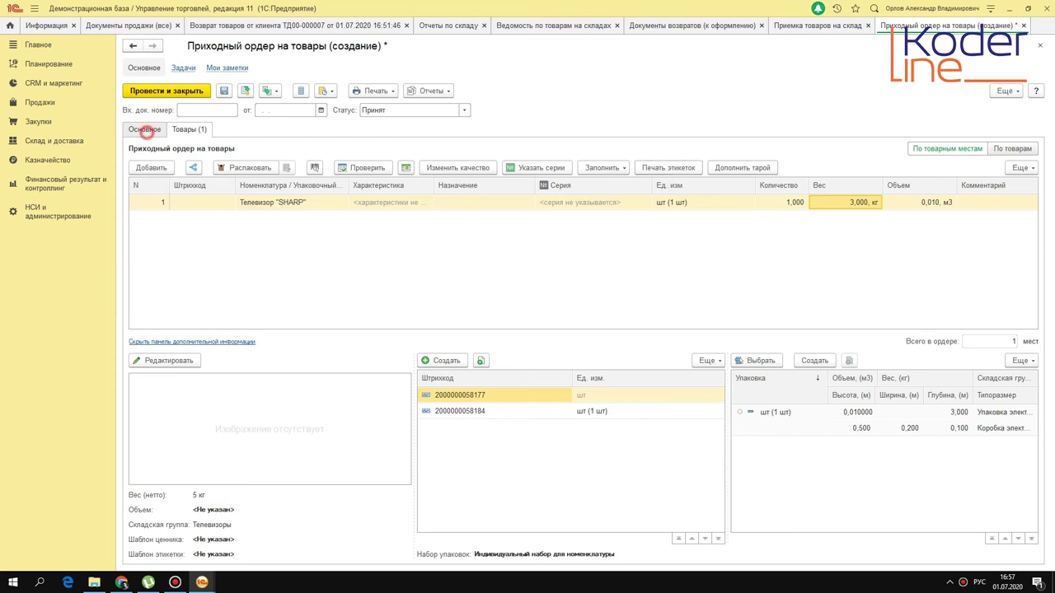
click(147, 130)
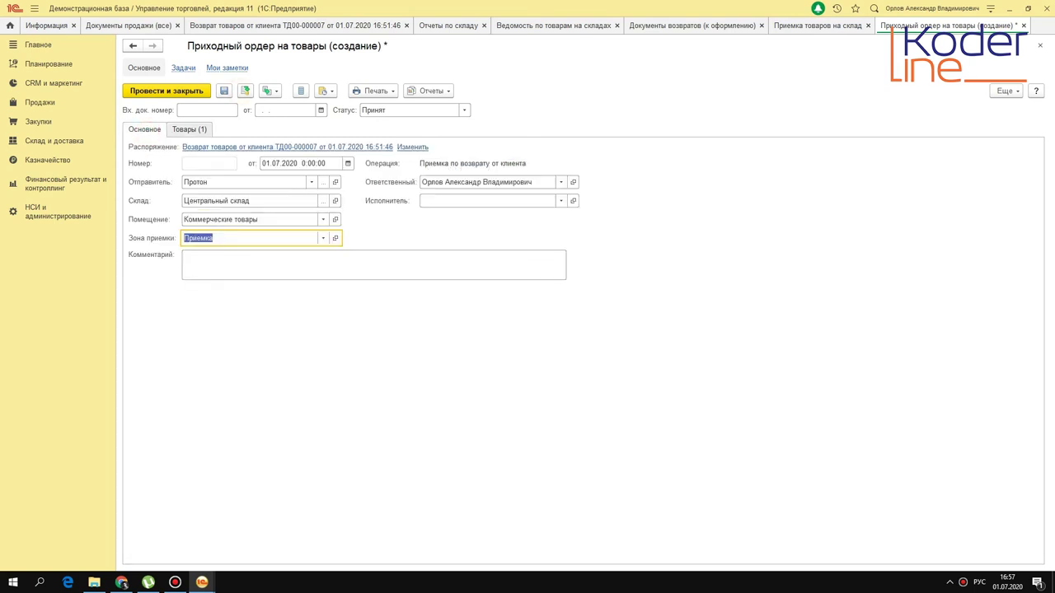
key(ctrl+s)
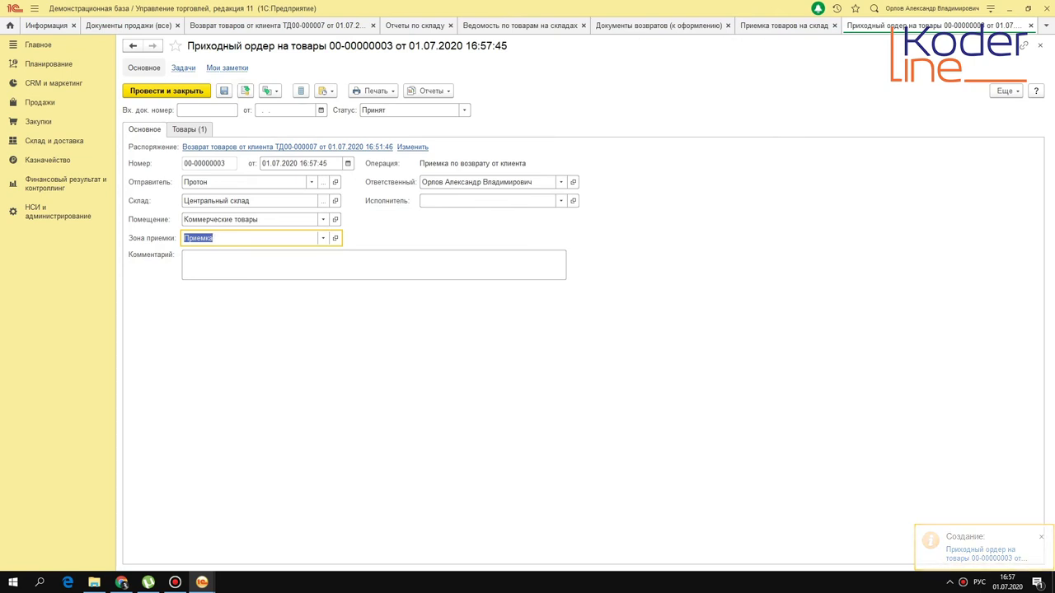
click(656, 25)
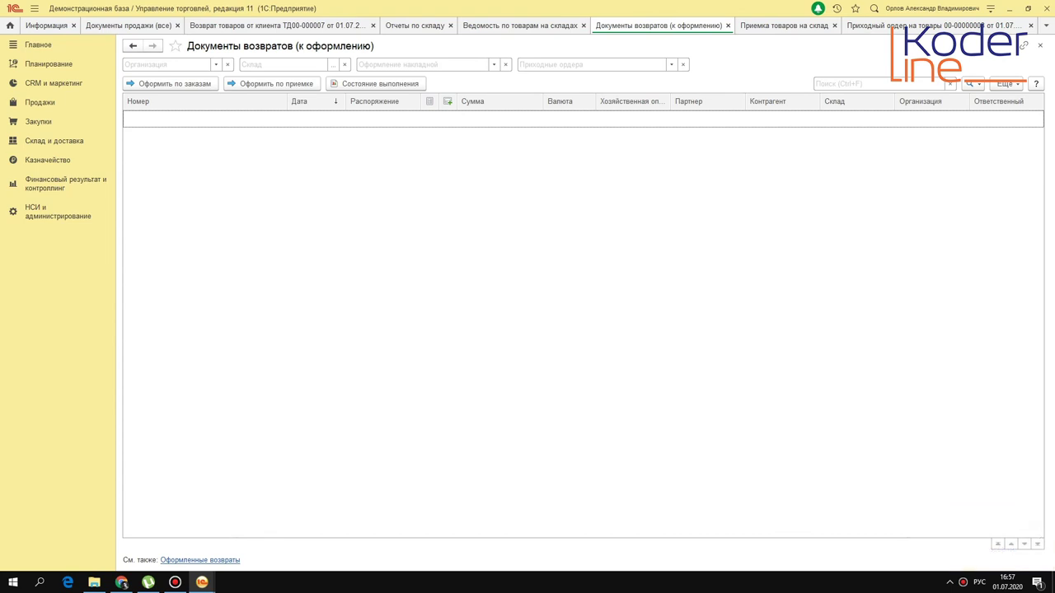
Regenerate Ведомость по товарам на складах to confirm 1 SHARP TV received, then open Документы продажи (все).
click(413, 23)
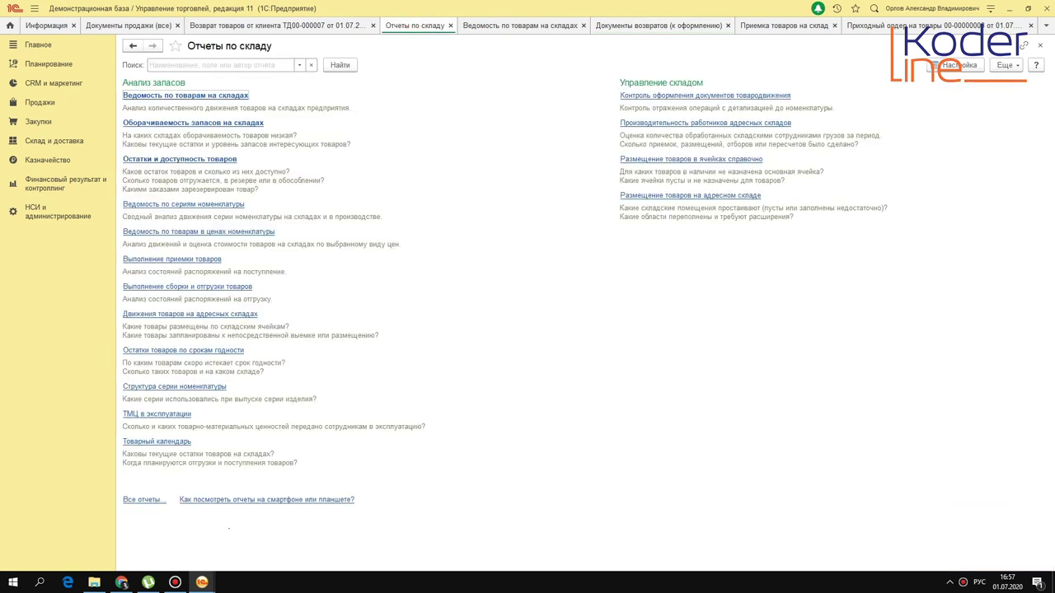
click(516, 25)
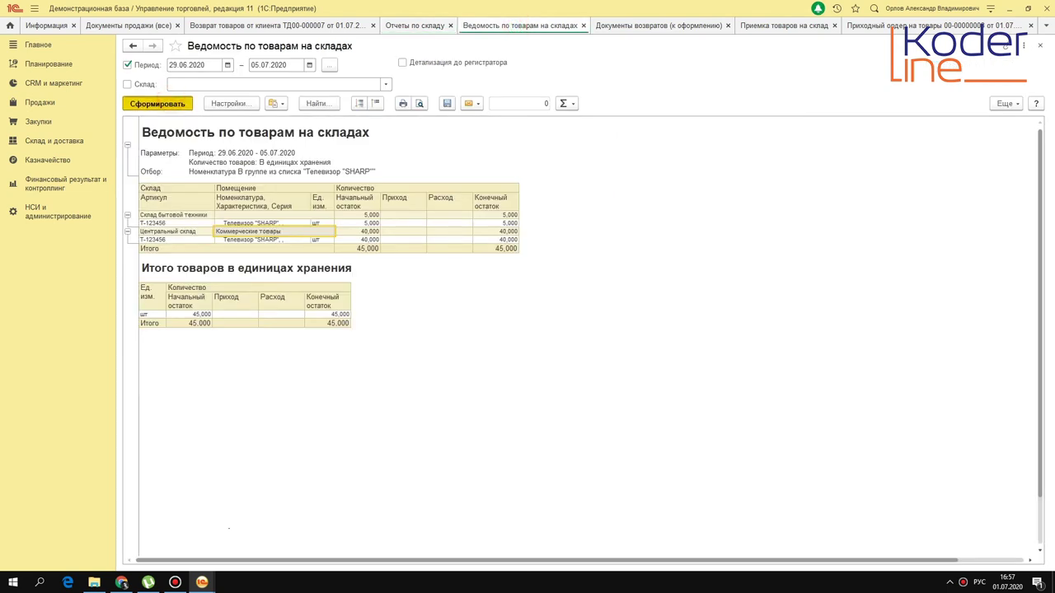
click(157, 104)
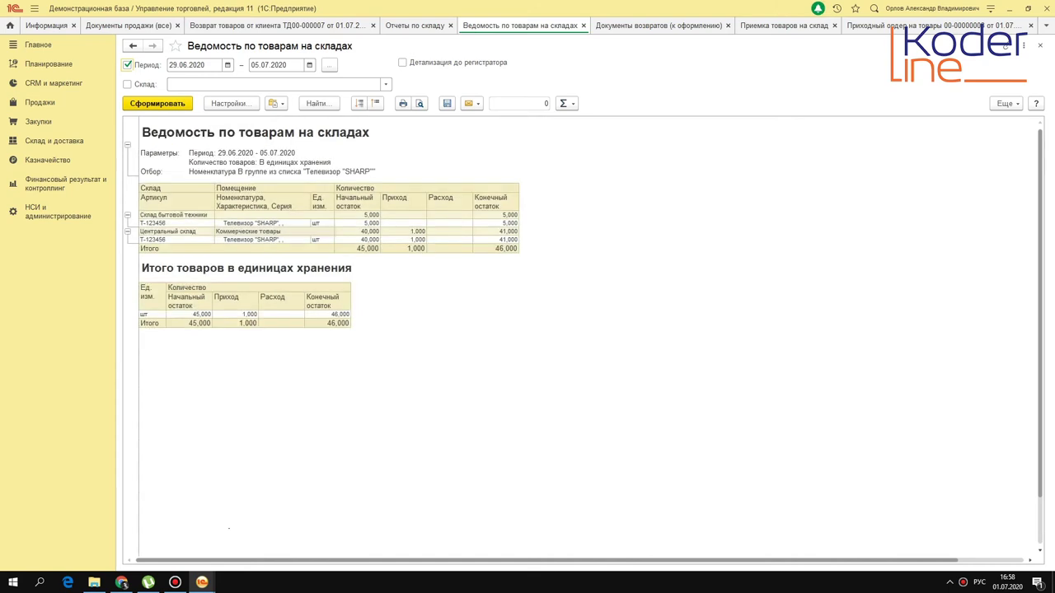
click(403, 239)
click(141, 23)
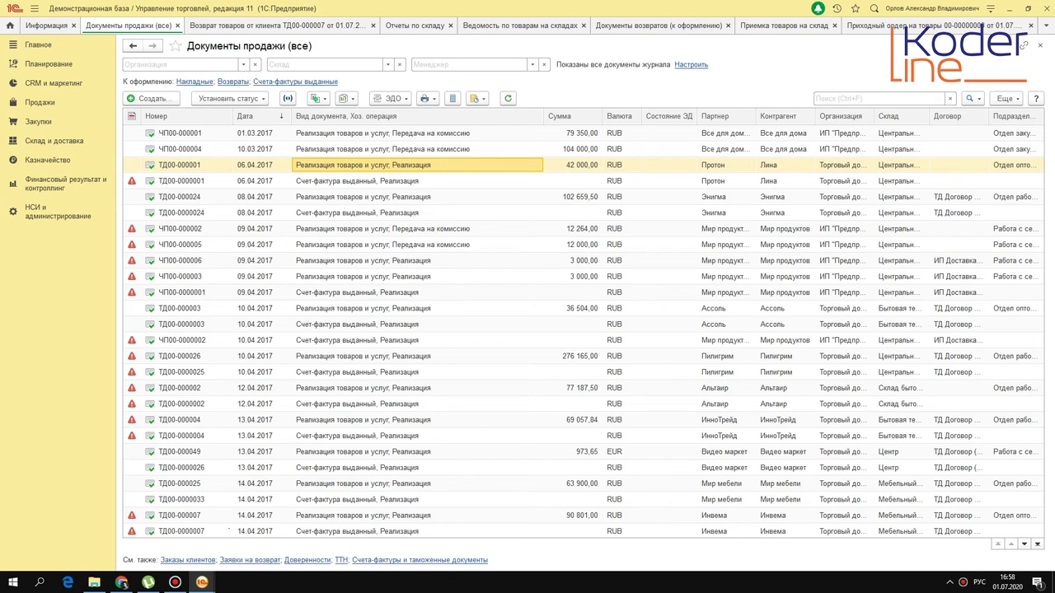
click(447, 148)
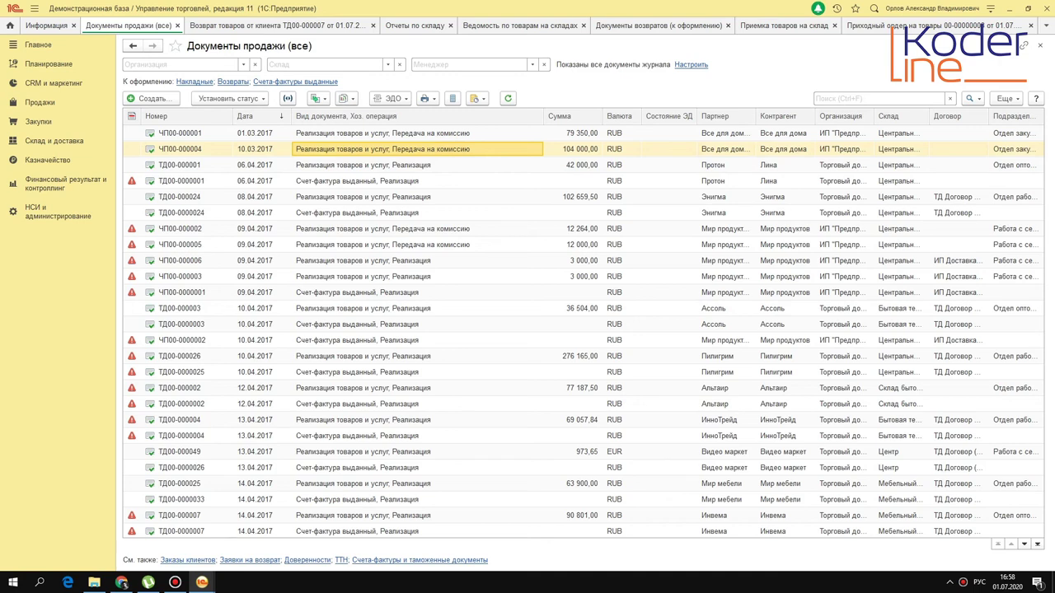
click(317, 98)
click(386, 125)
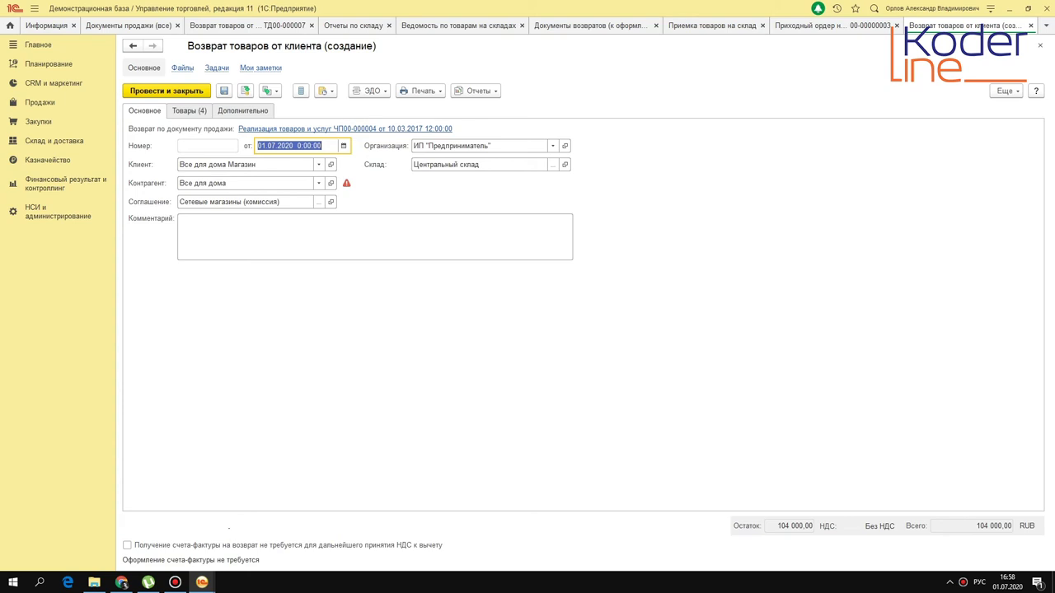
click(195, 109)
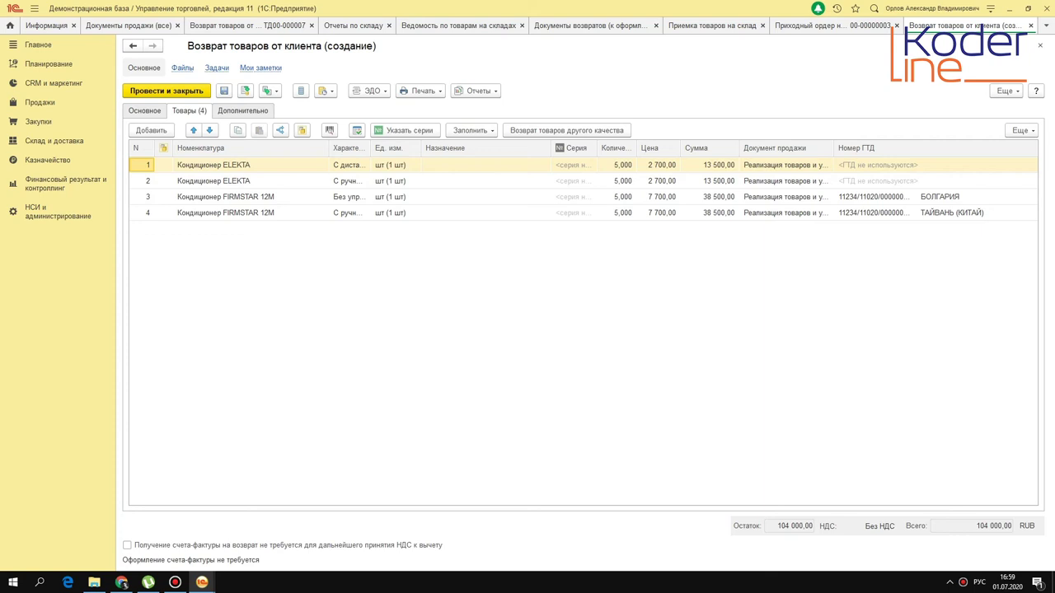
drag(371, 148, 388, 148)
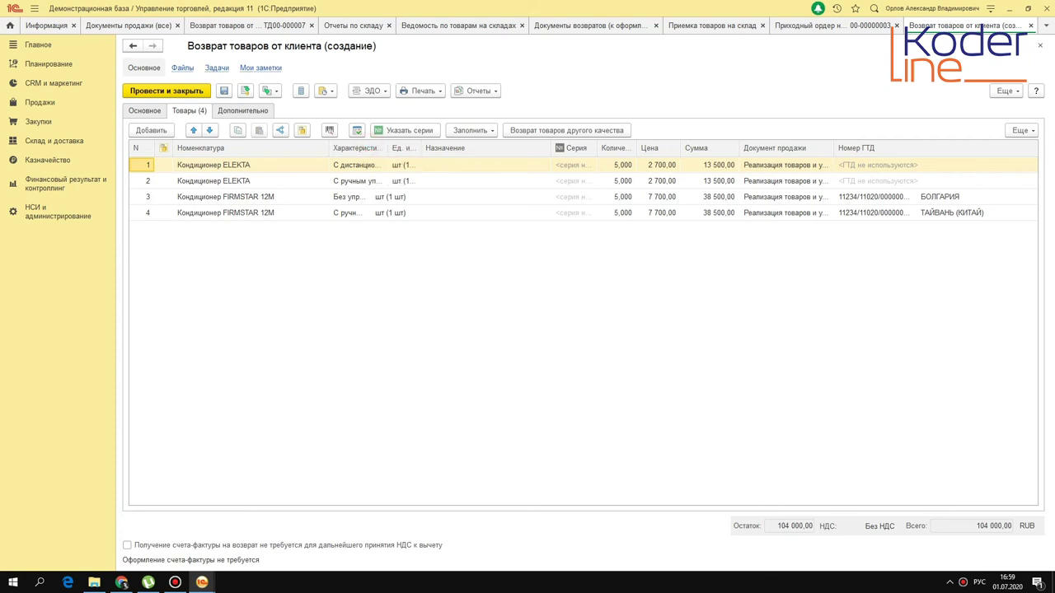
key(Escape)
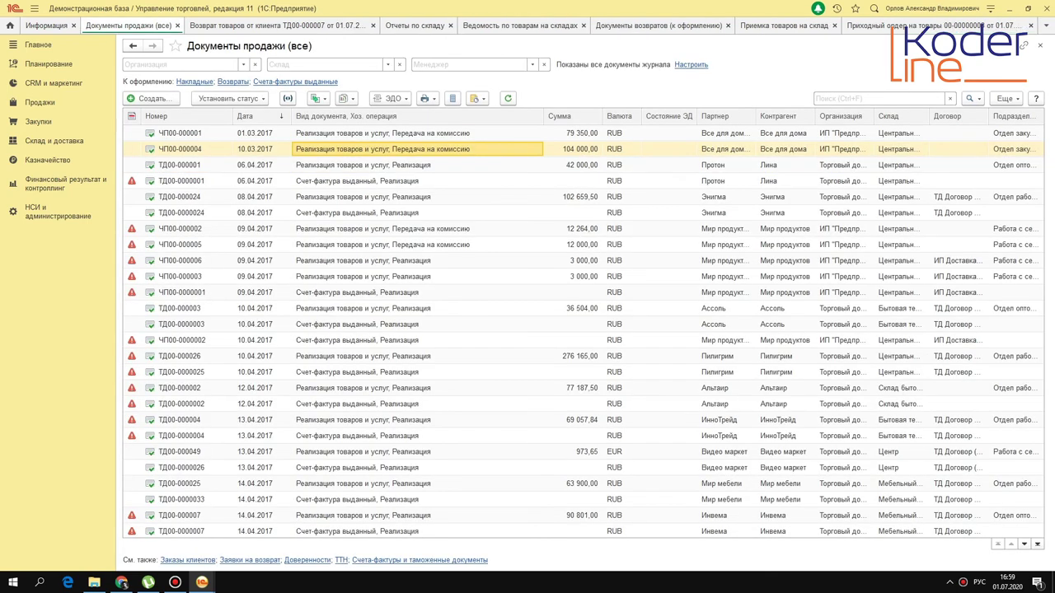
From the Чеки ККМ list, create a Возврат товаров от клиента based on receipt ТД00-000027.
click(39, 102)
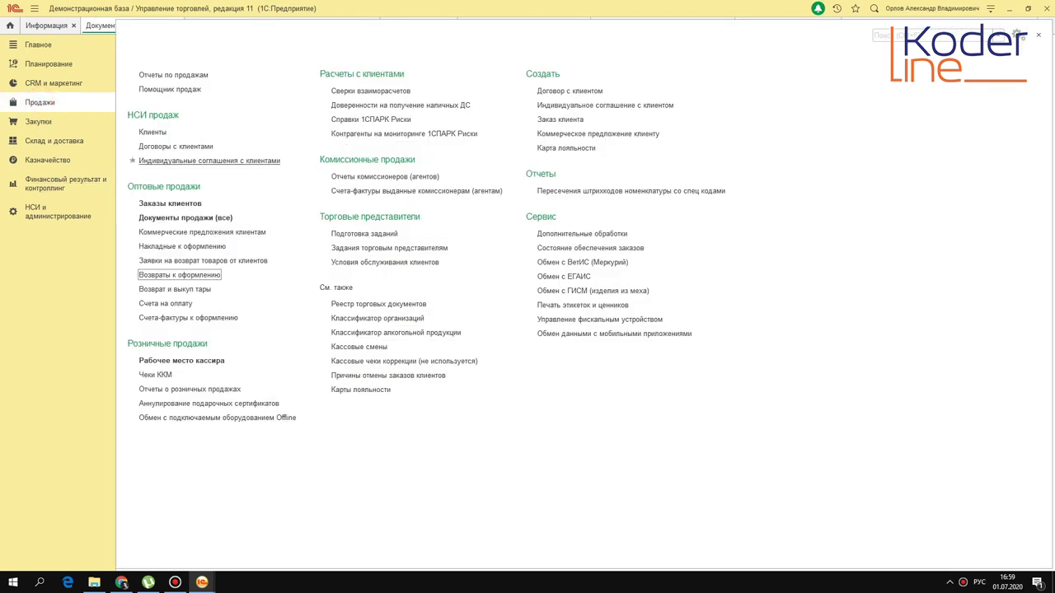
click(155, 375)
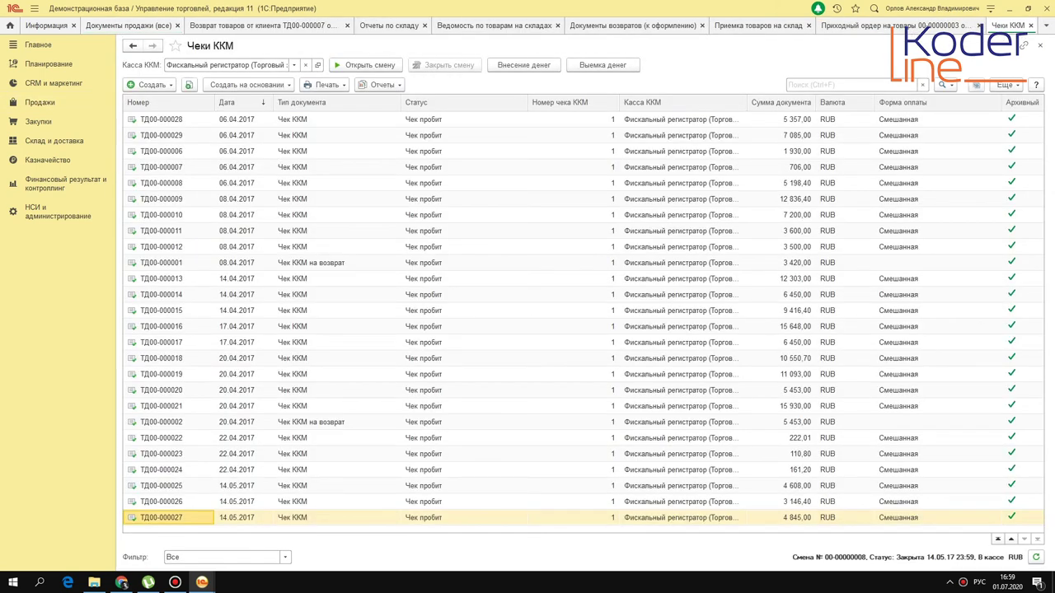
click(152, 85)
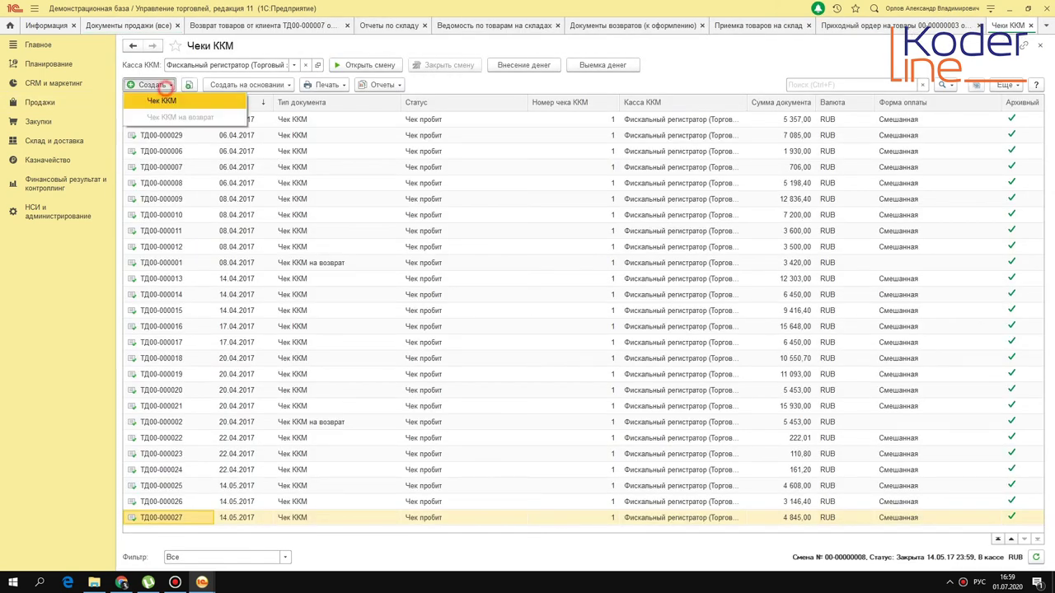
click(240, 85)
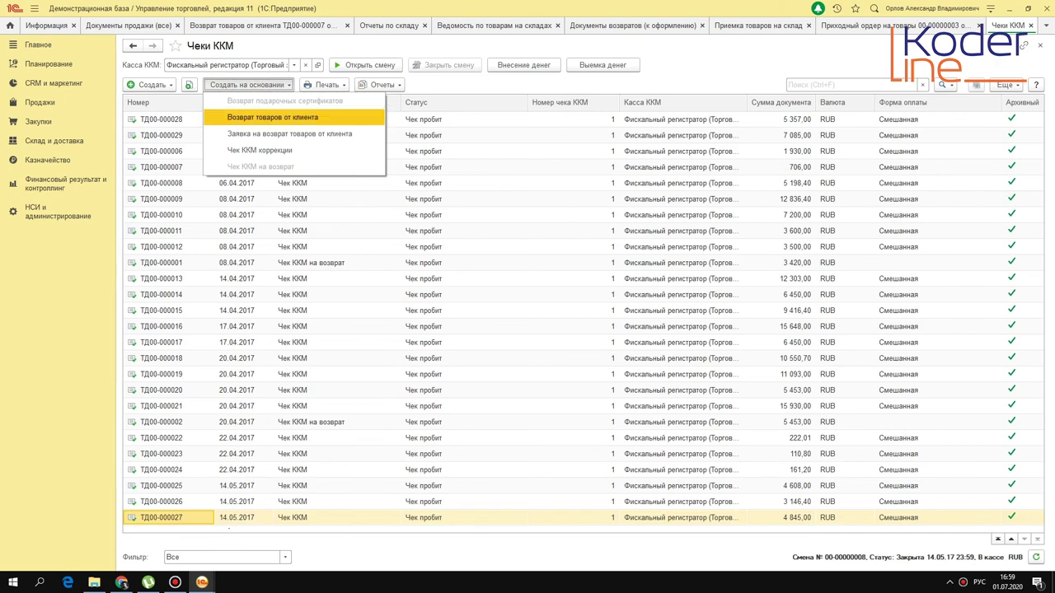
click(272, 117)
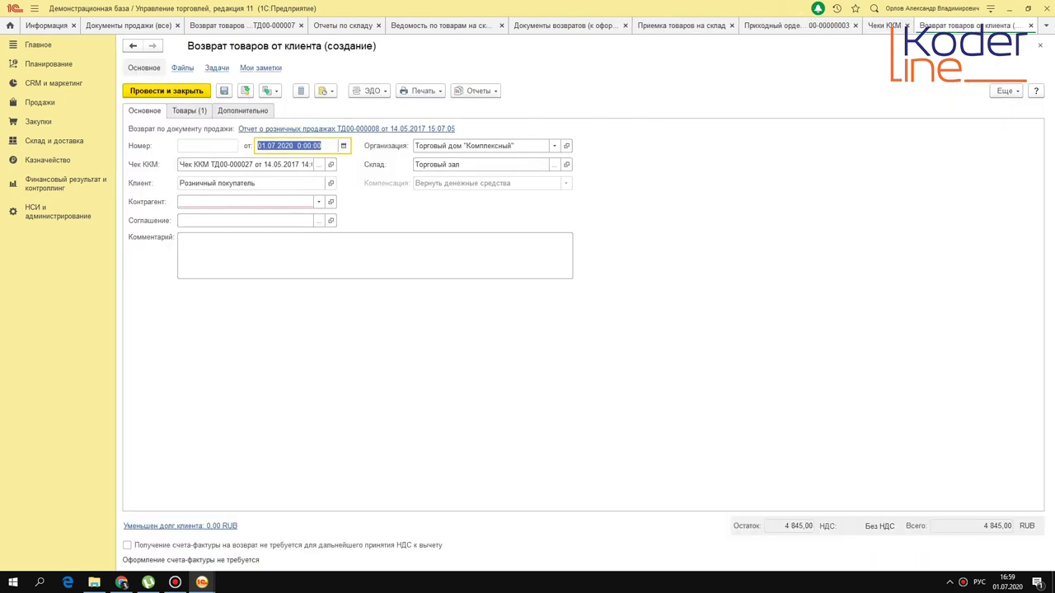
Review the Товары and Дополнительно tabs, then set Контрагент to Розничный покупатель from the full list.
click(200, 110)
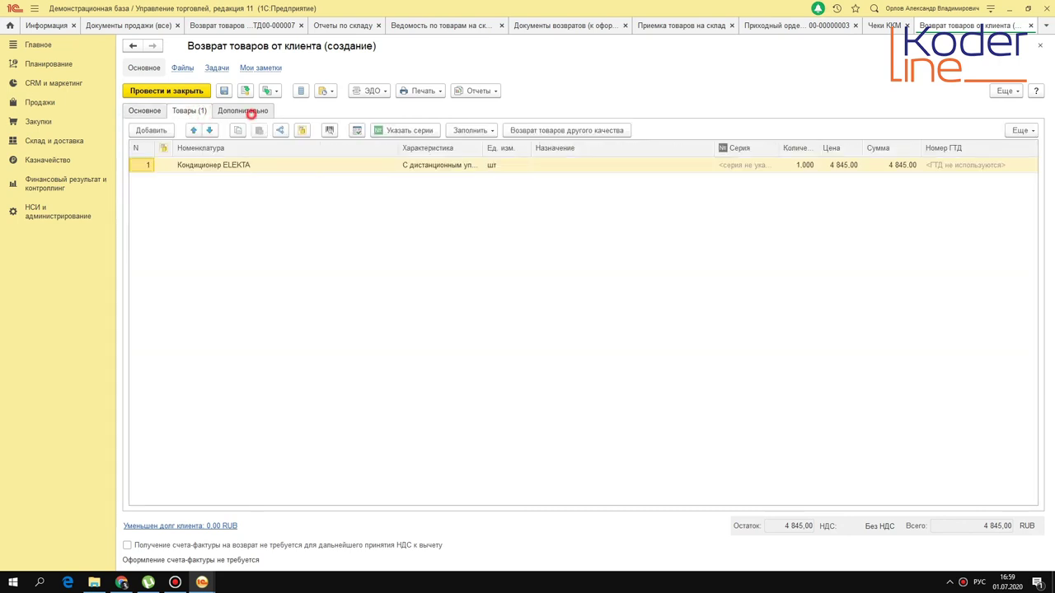
click(249, 111)
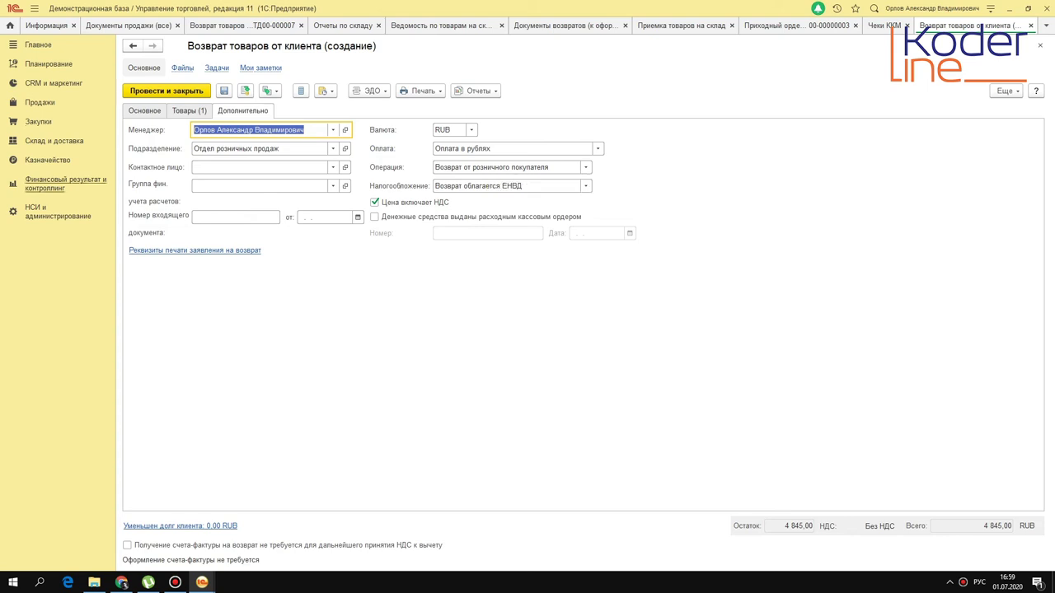
click(144, 111)
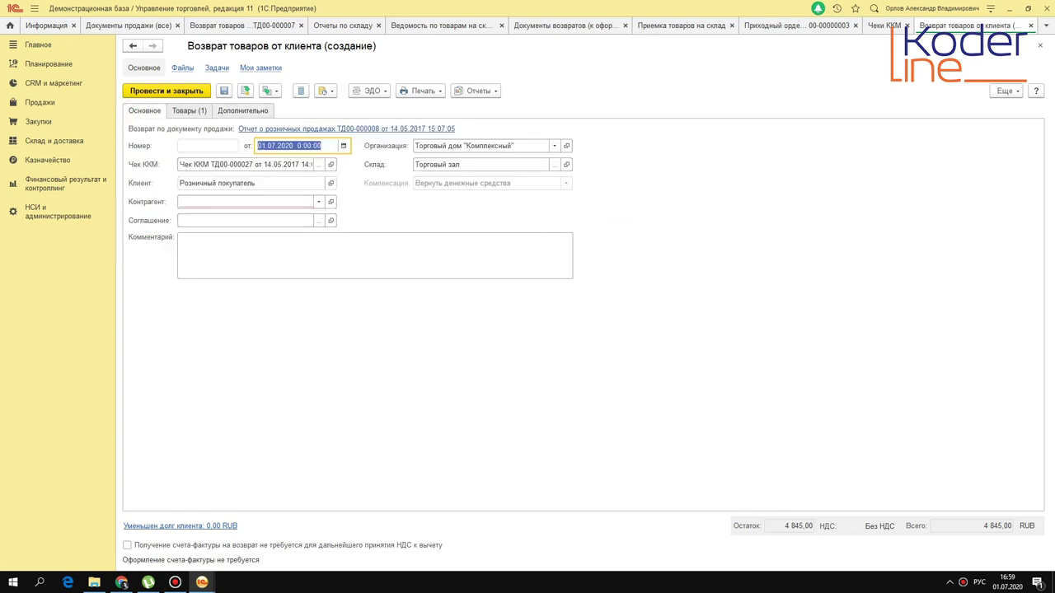
click(261, 202)
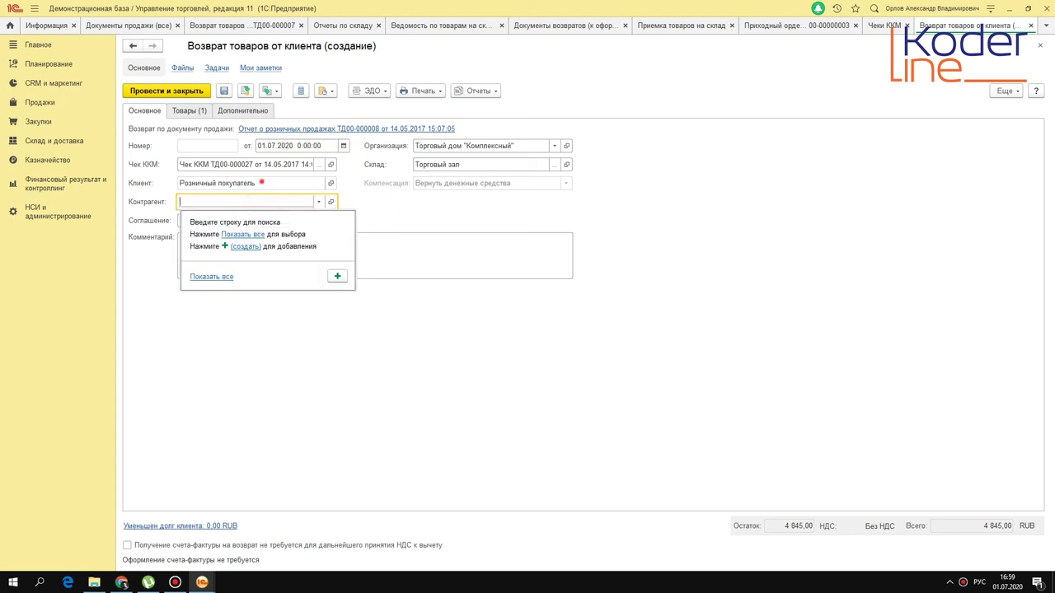
click(261, 183)
right_click(260, 182)
click(212, 203)
click(211, 276)
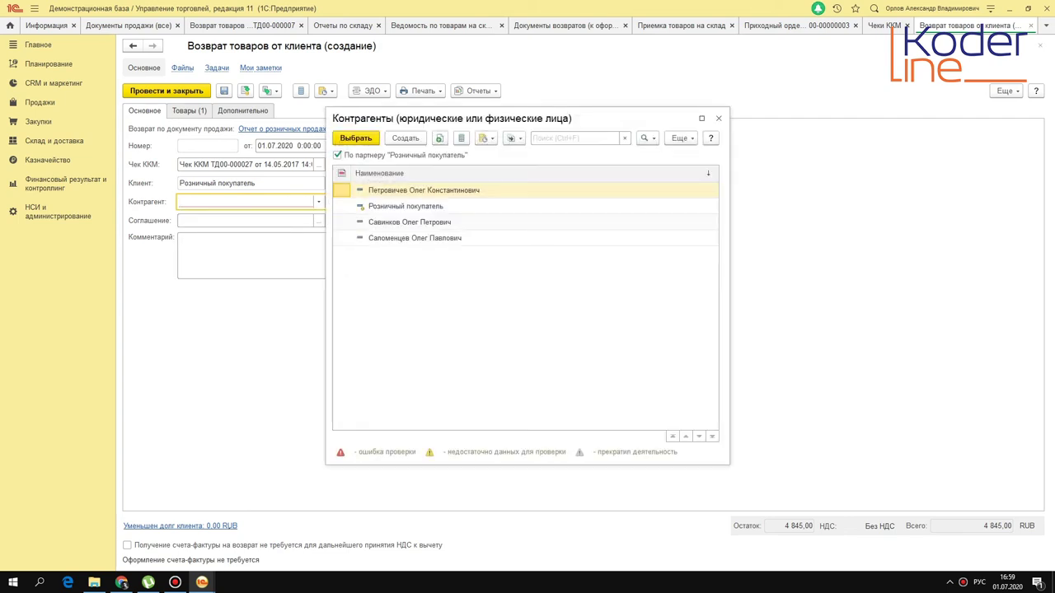
click(405, 207)
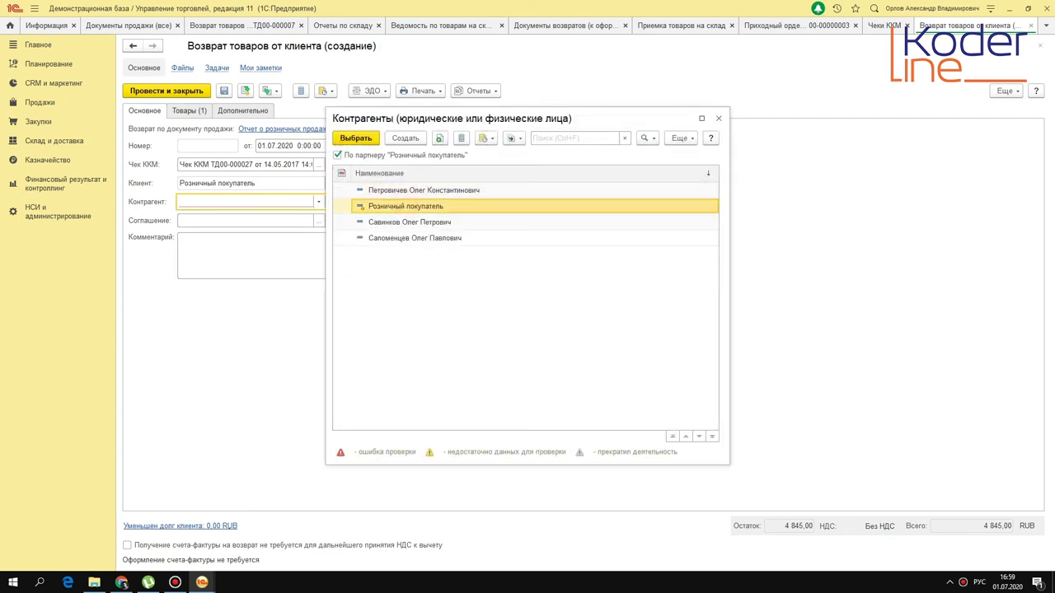
double_click(412, 206)
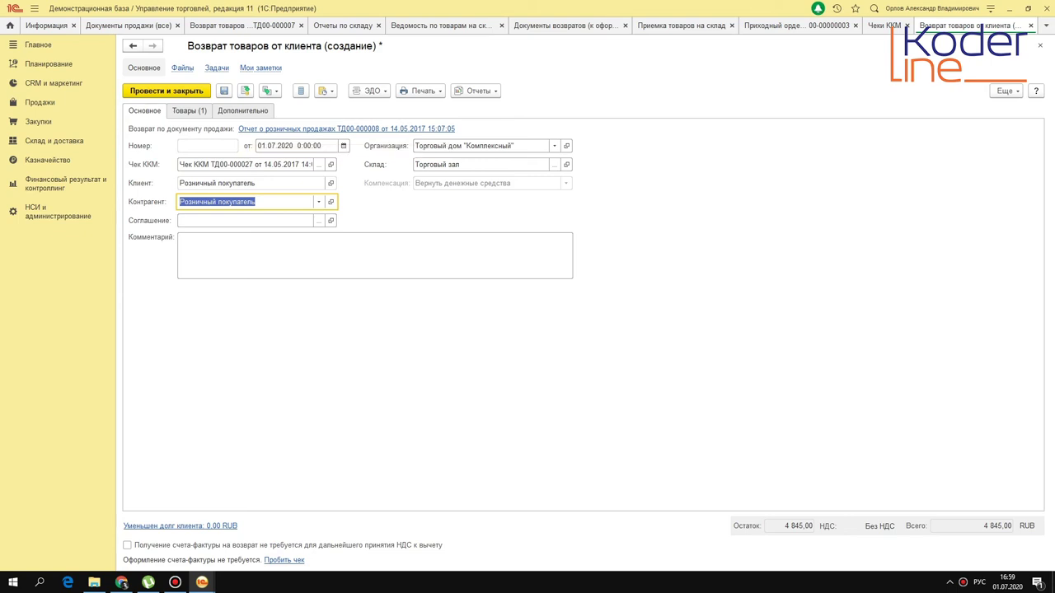
Check the returned goods and statement print details without keeping changes, then save the return as ТД00-000008.
click(189, 110)
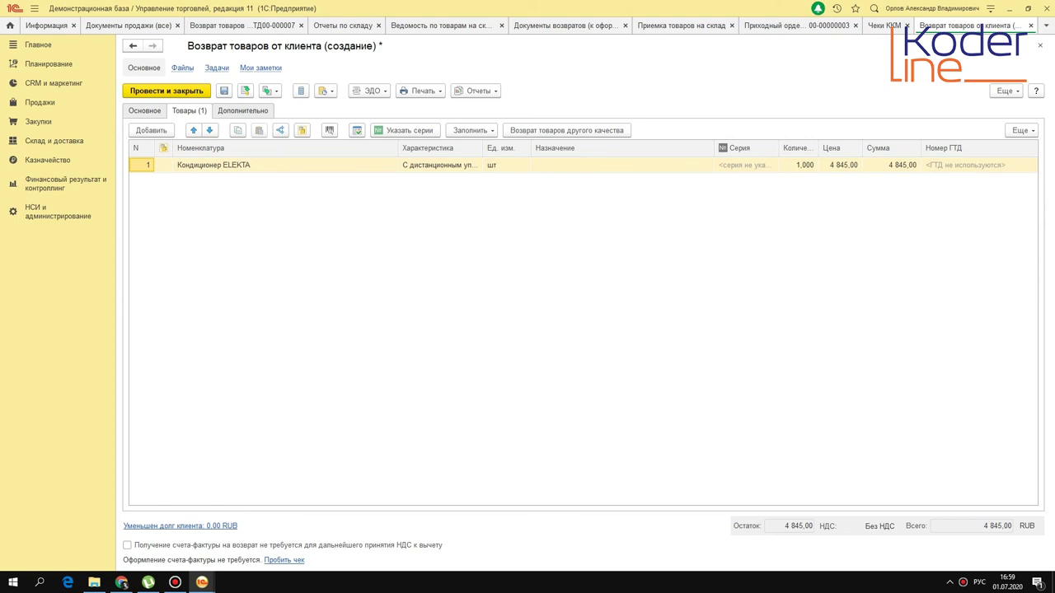
click(243, 111)
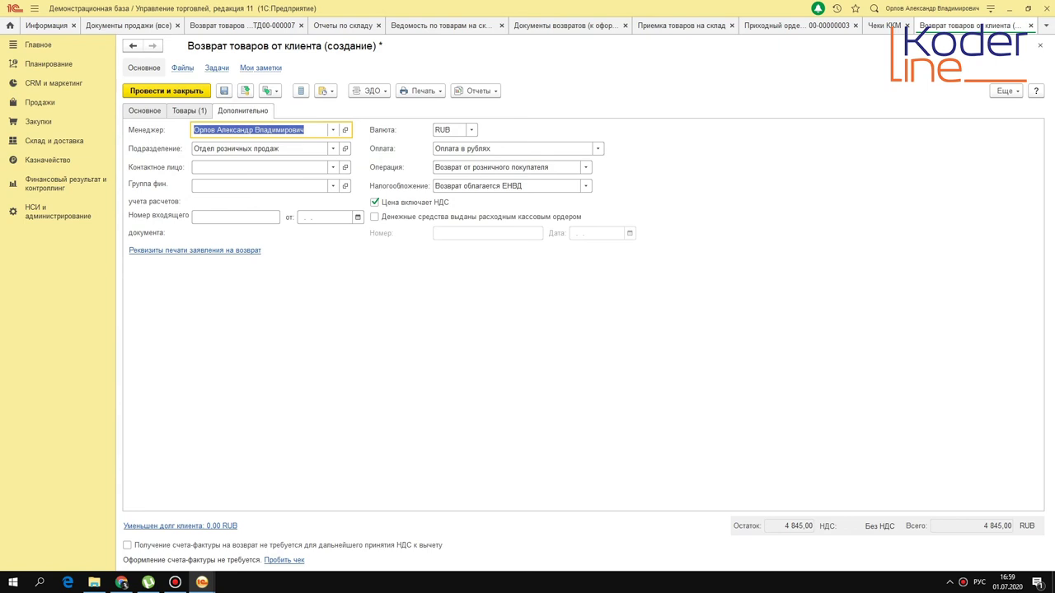
click(197, 250)
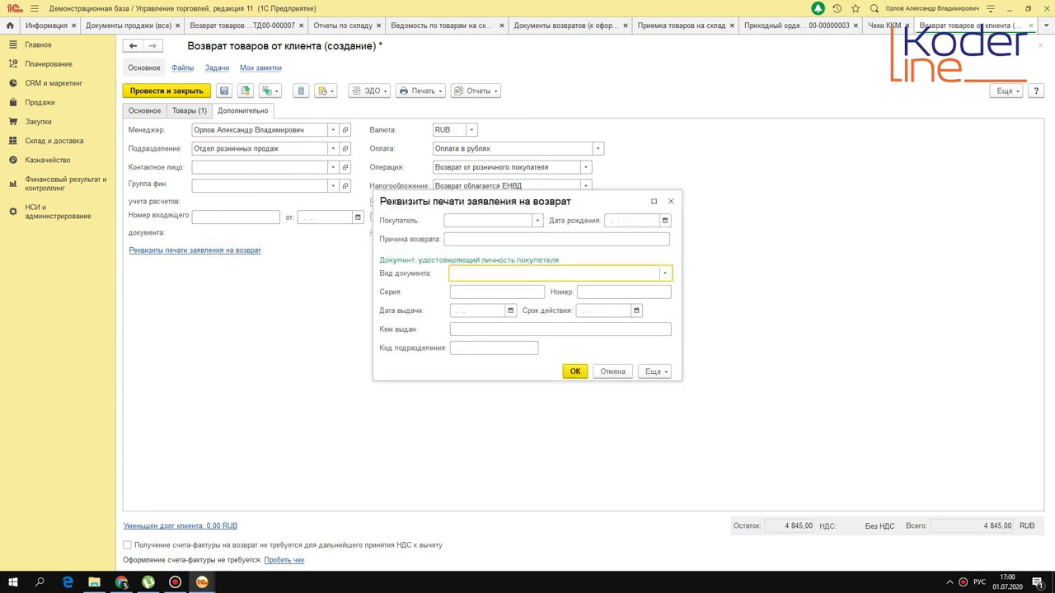
click(536, 220)
click(520, 238)
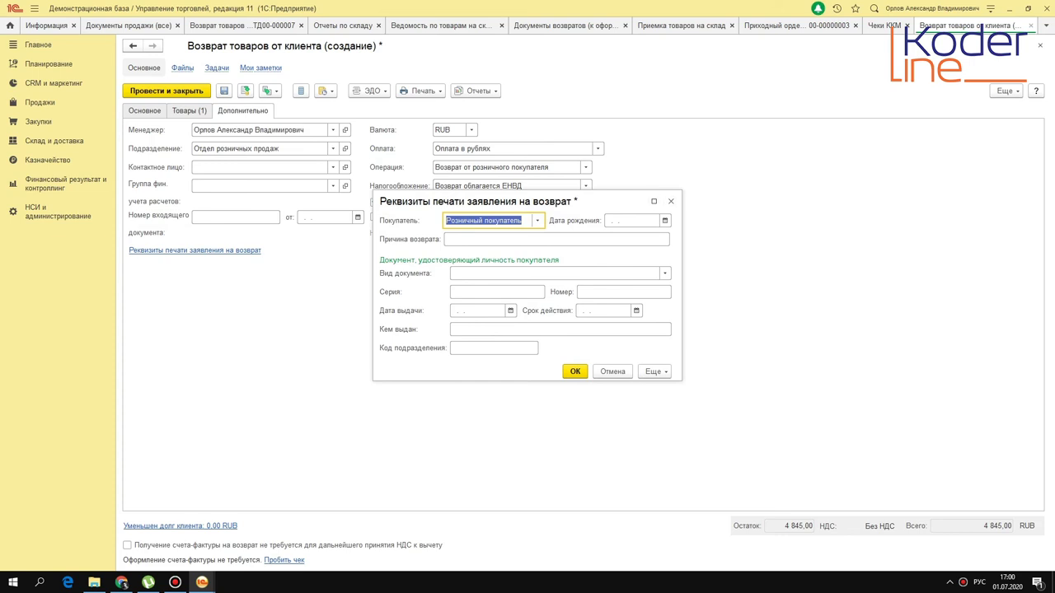
click(671, 201)
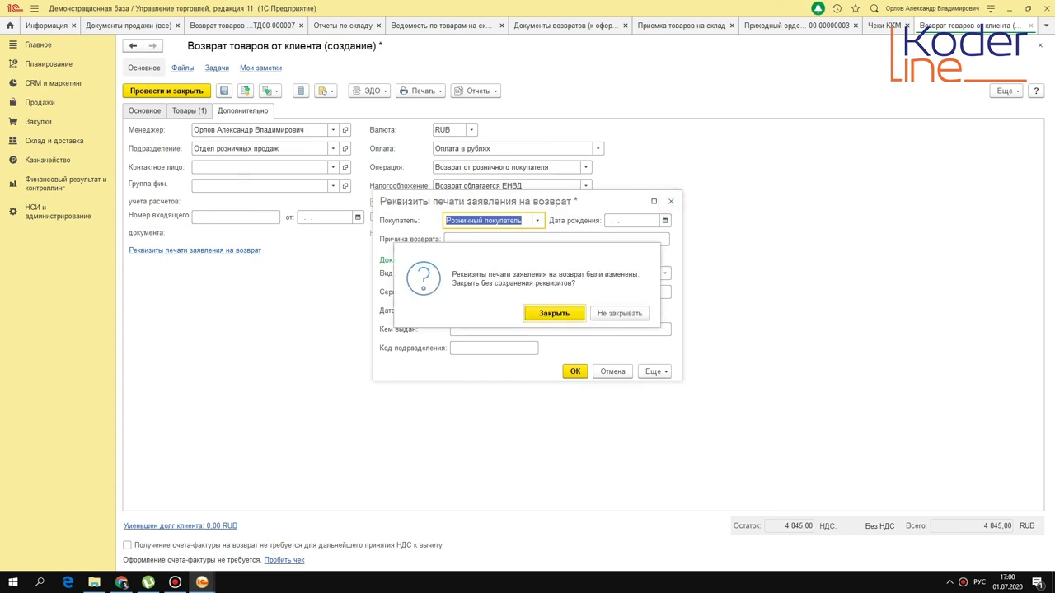
key(Return)
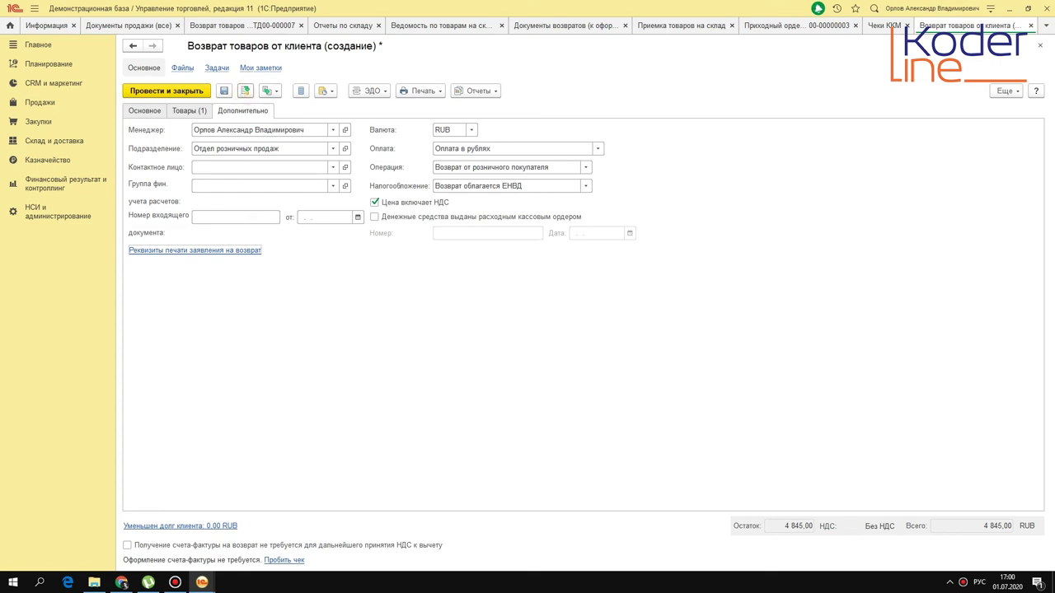
click(245, 90)
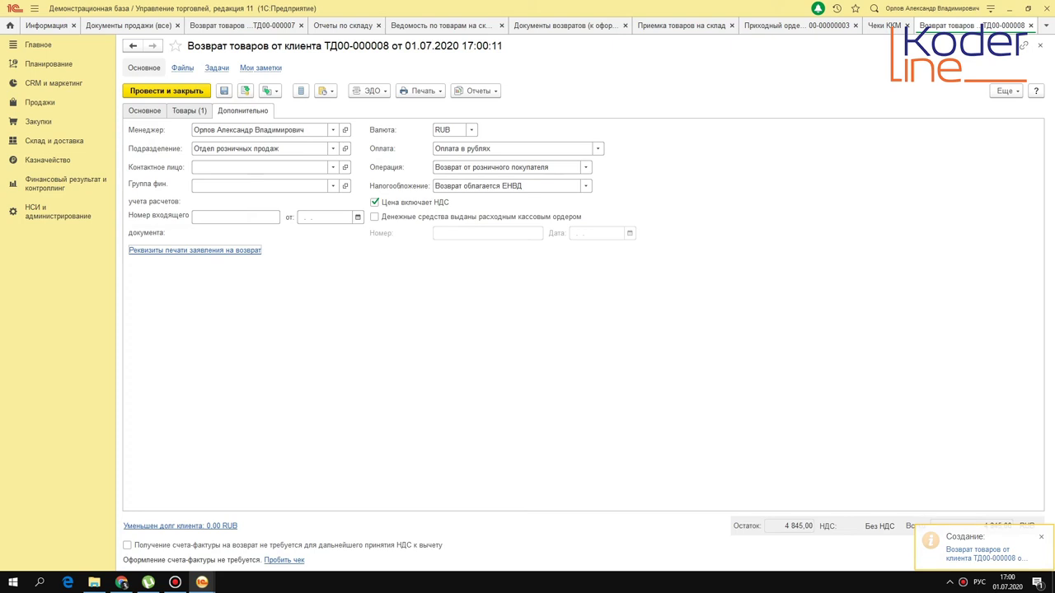
Show Документы продажи (все) and jump to the end of the list near return ТД00-000007.
click(125, 25)
click(325, 372)
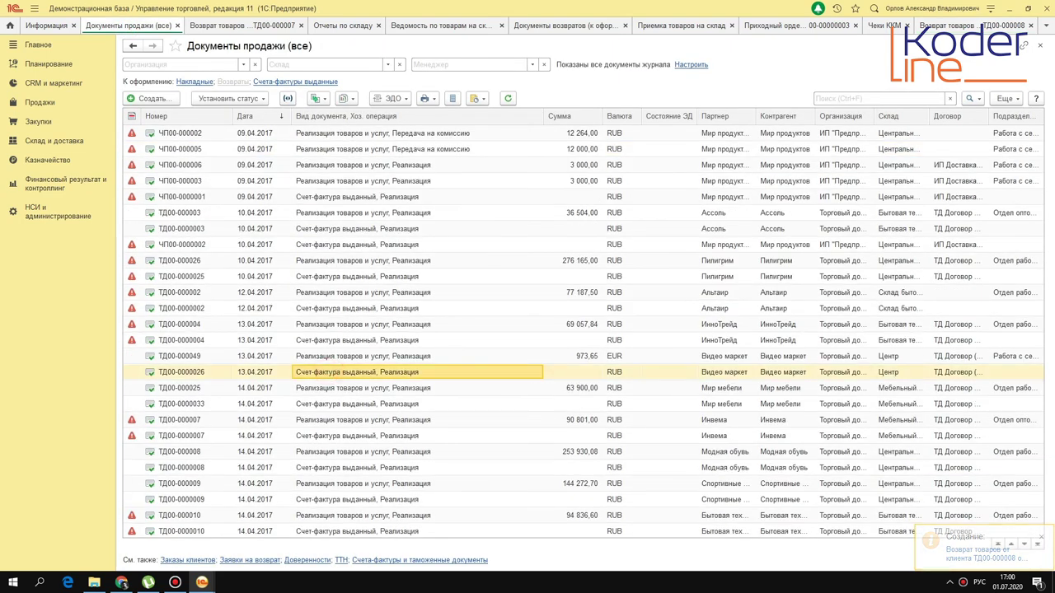
key(ctrl+End)
click(412, 499)
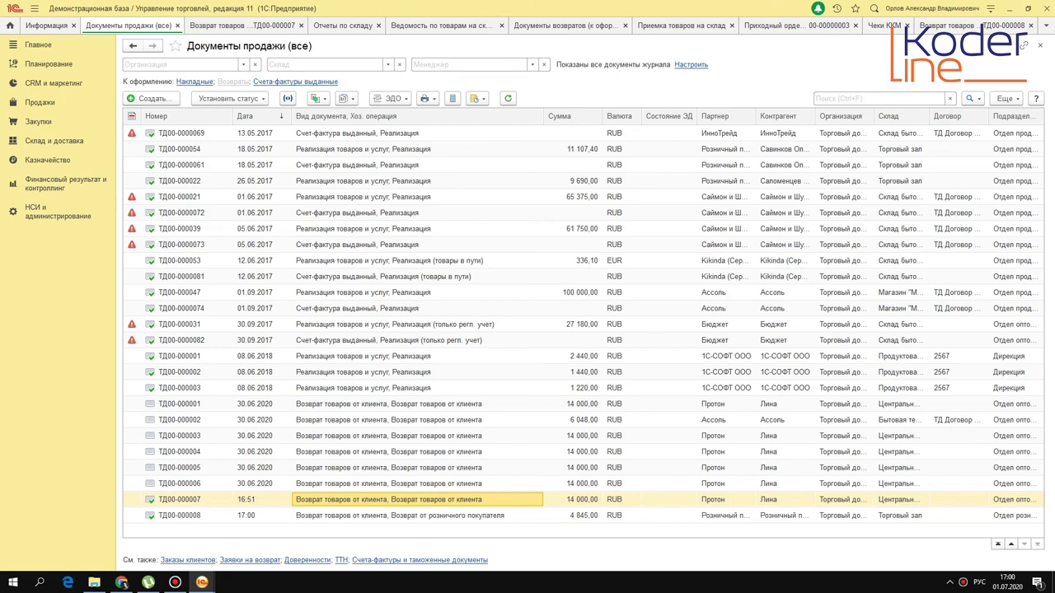
click(144, 129)
right_click(144, 130)
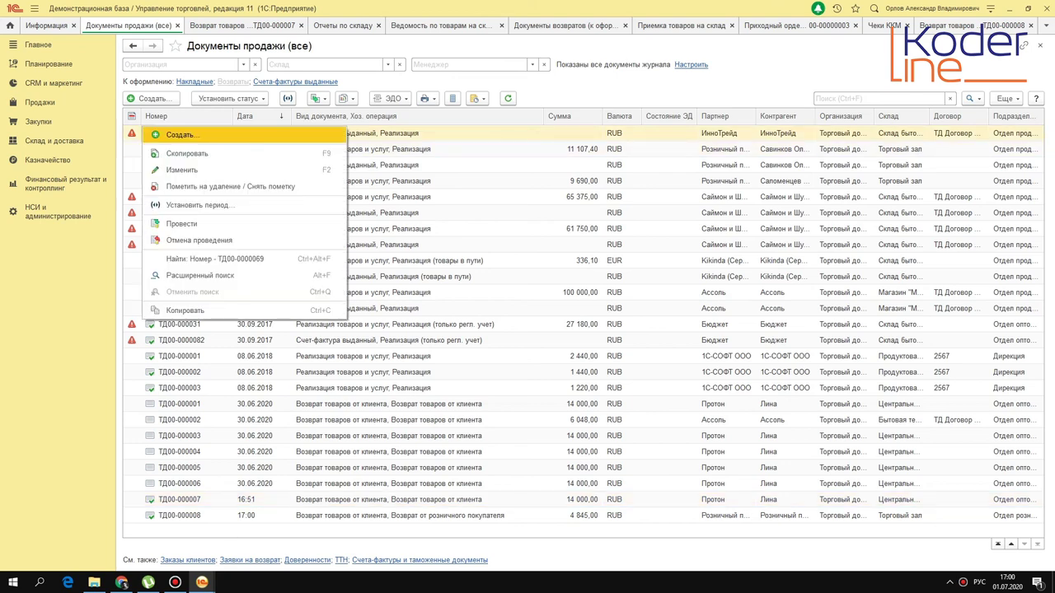
key(Escape)
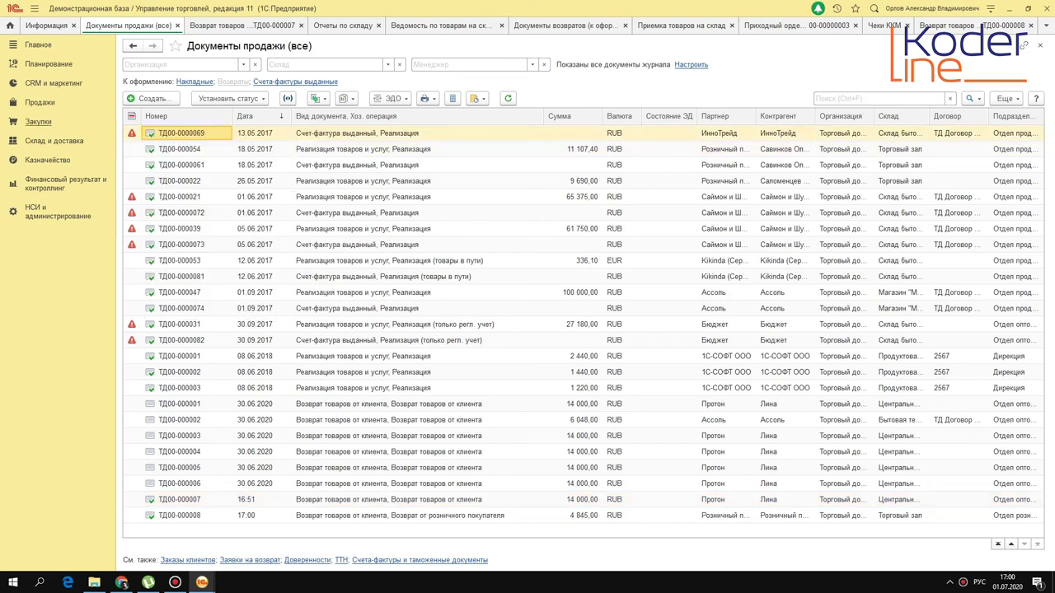
Browse the customer return operation types without creating one, then select the new return ТД00-000008.
click(145, 99)
click(494, 258)
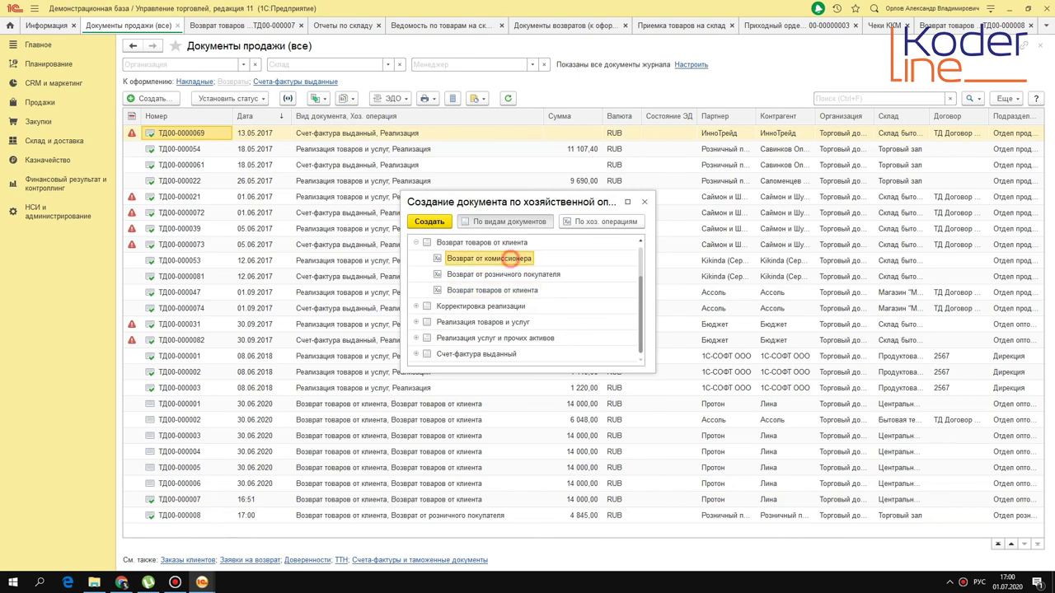
key(Down)
key(Down)
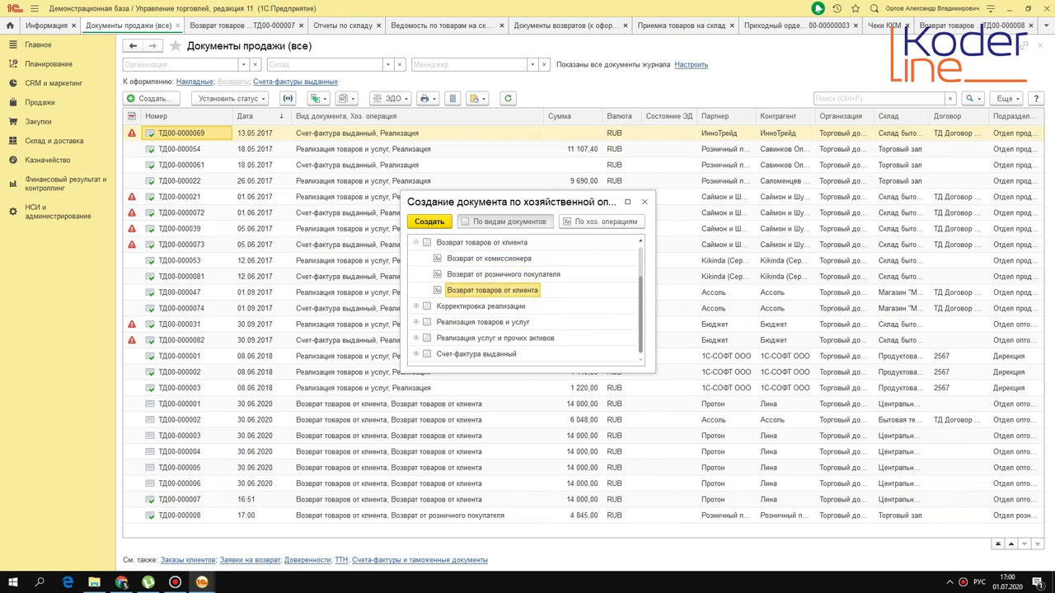
key(Escape)
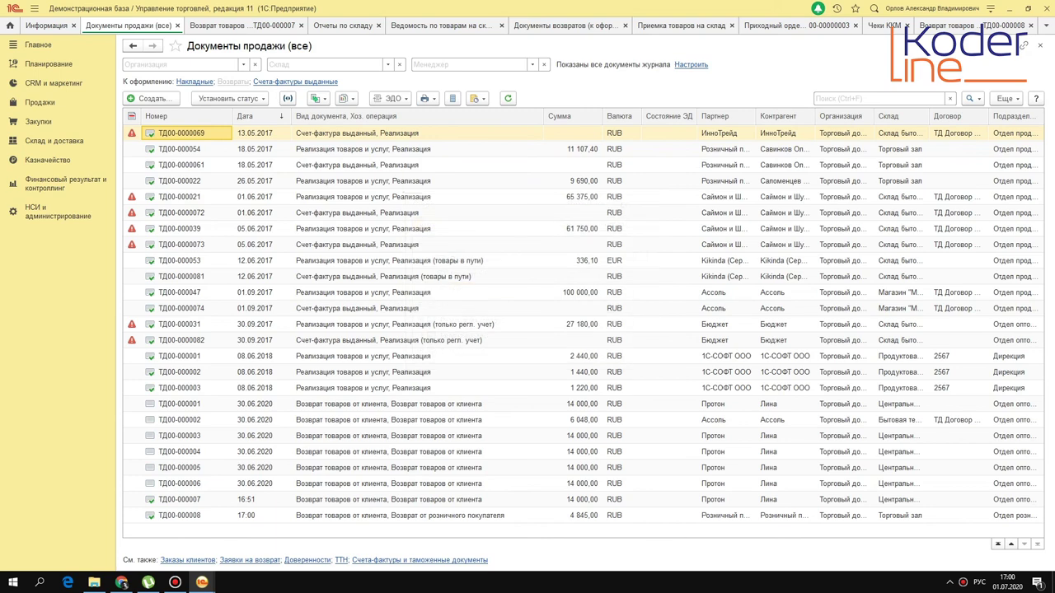
click(347, 511)
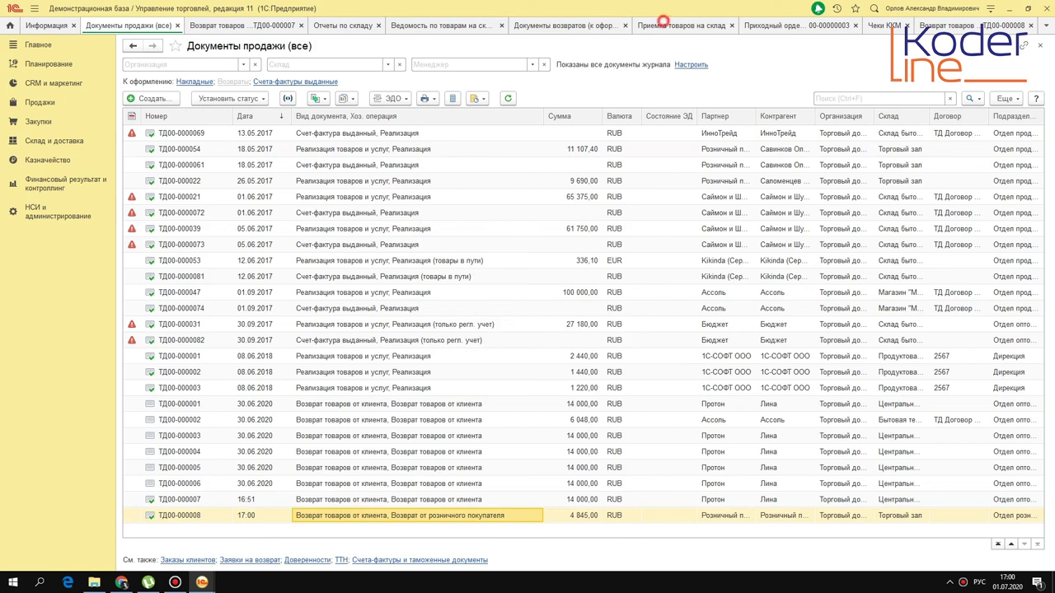
click(666, 23)
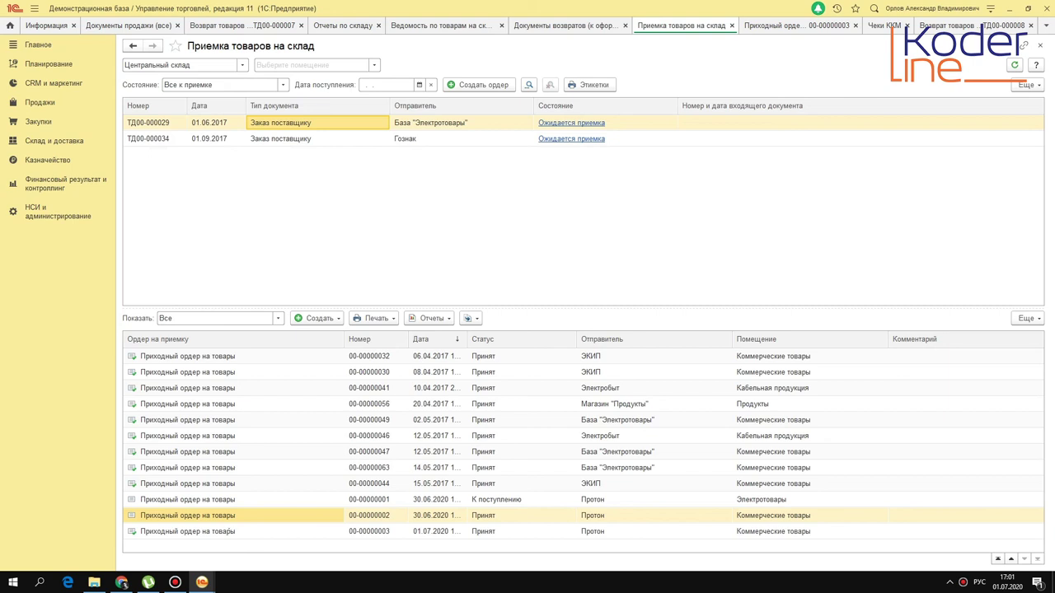
click(773, 26)
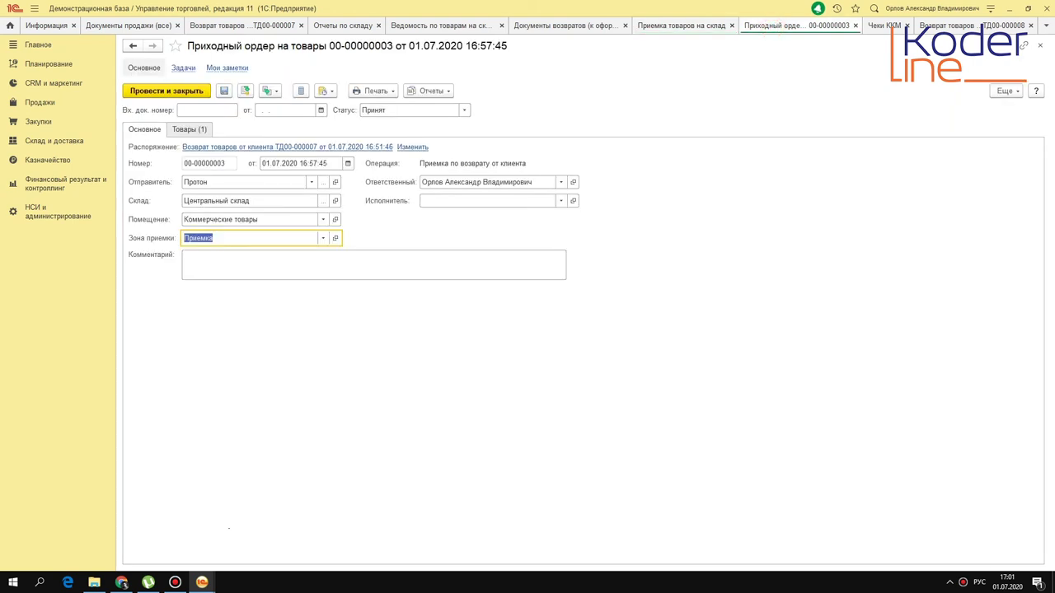
click(188, 130)
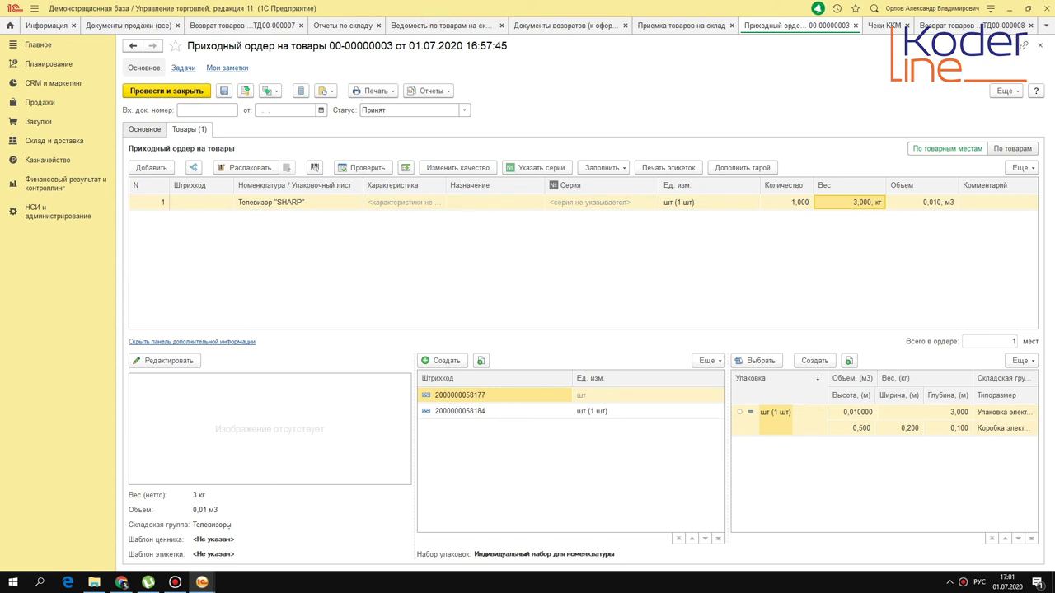
click(445, 26)
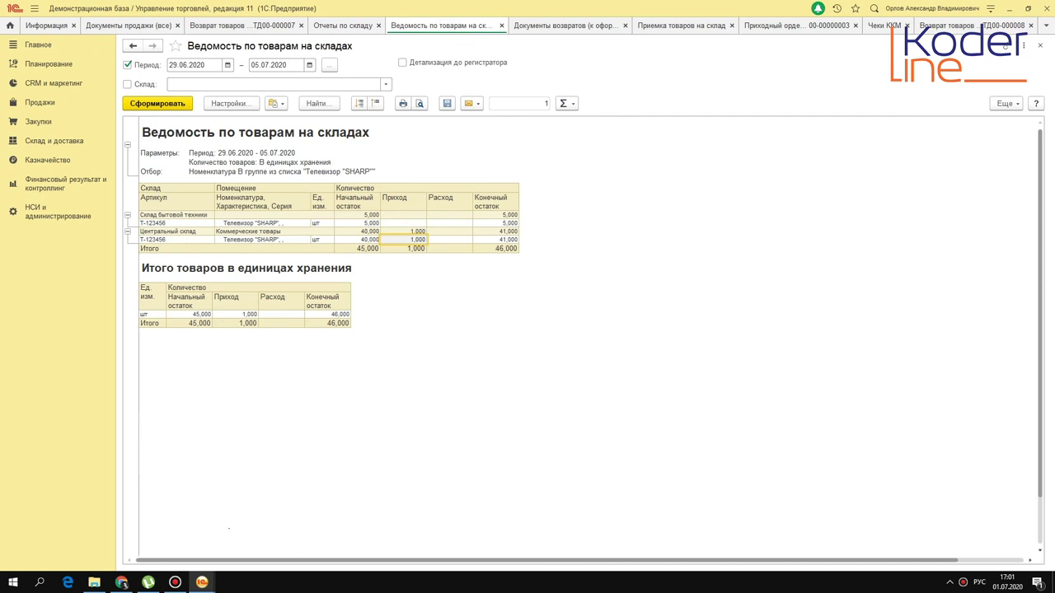